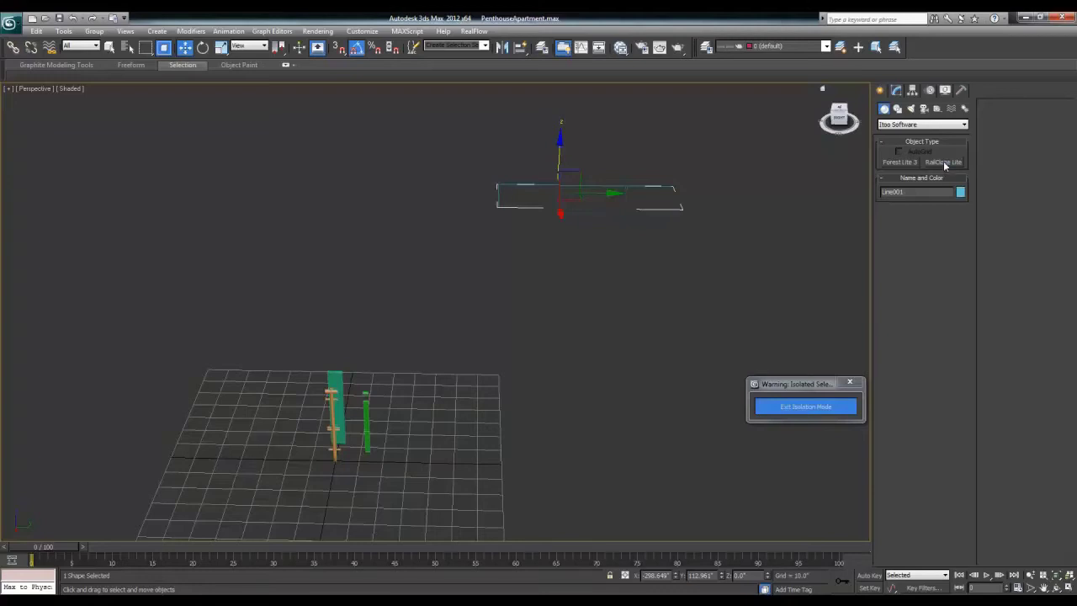
- Create a RailClone Lite object on Line001 and expand its construction settings in the Modify panel
left_click(943, 162)
left_click(910, 374)
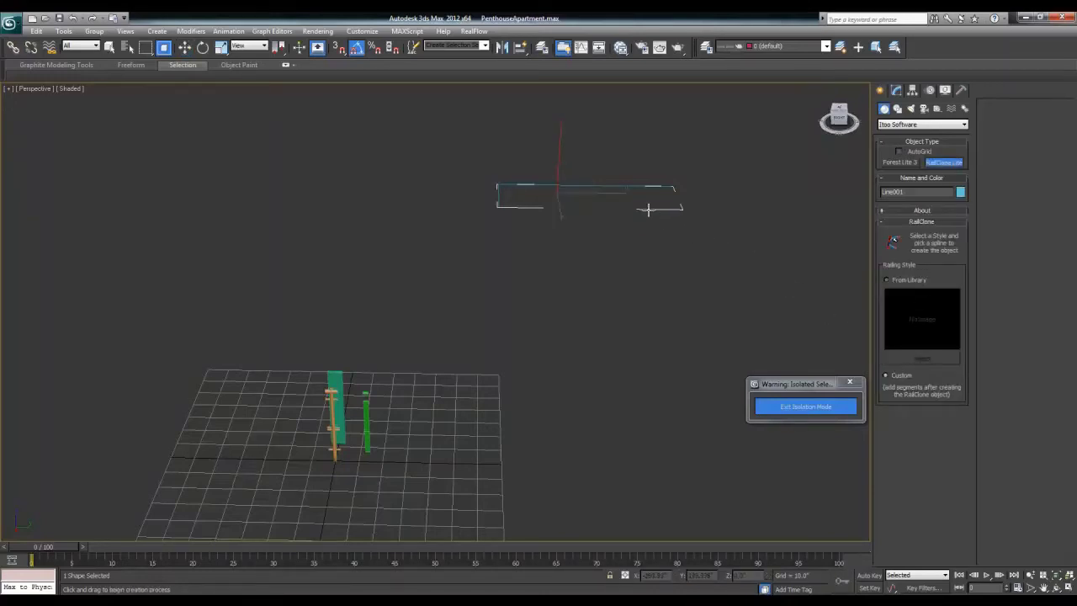
left_click(624, 188)
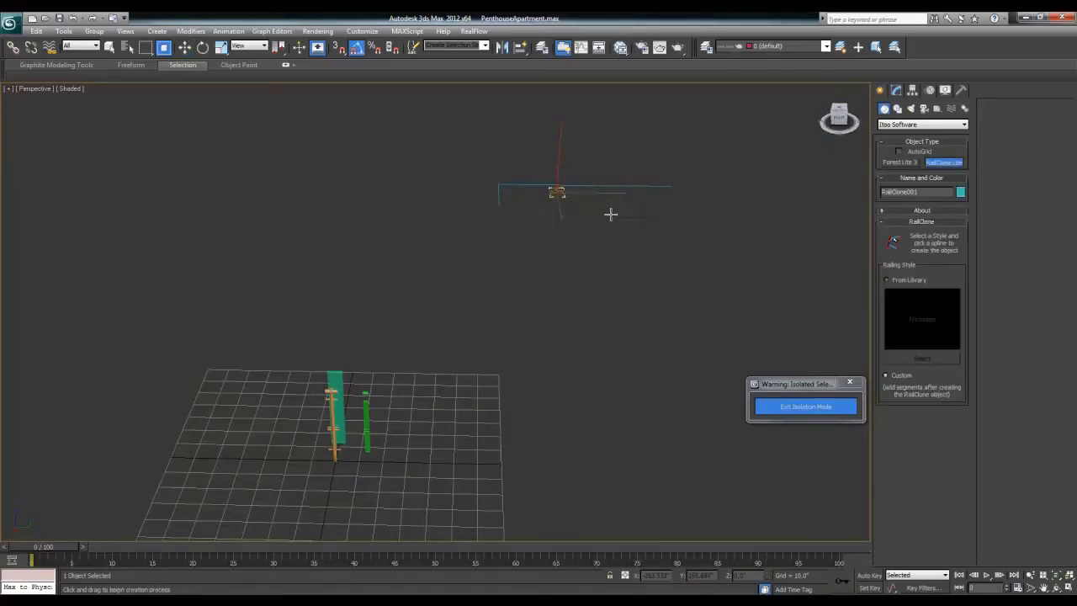
left_click(896, 89)
scroll(942, 303, "down", 1)
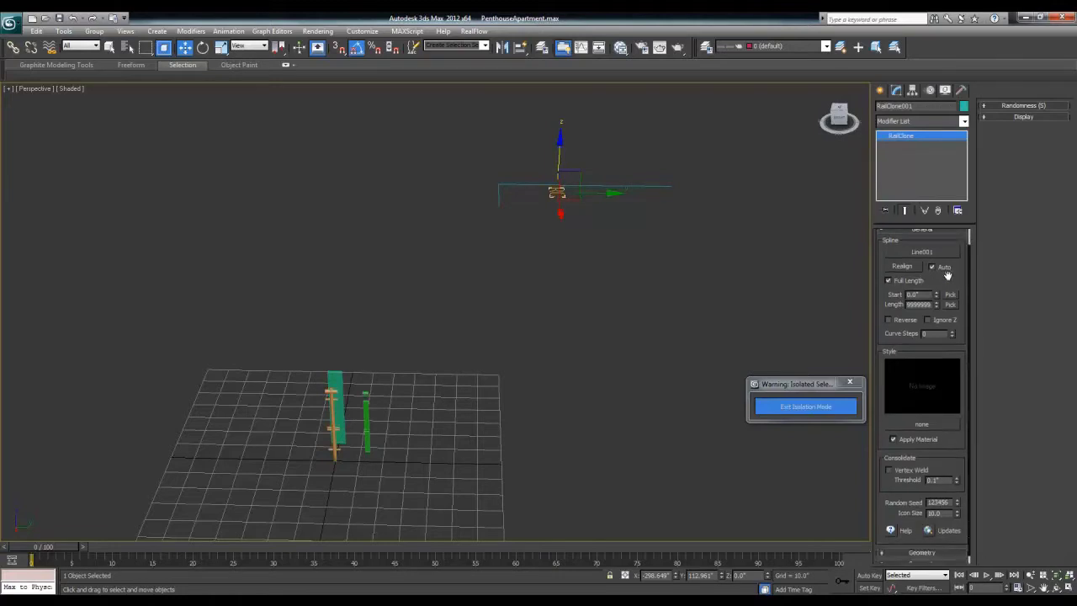
left_click(916, 545)
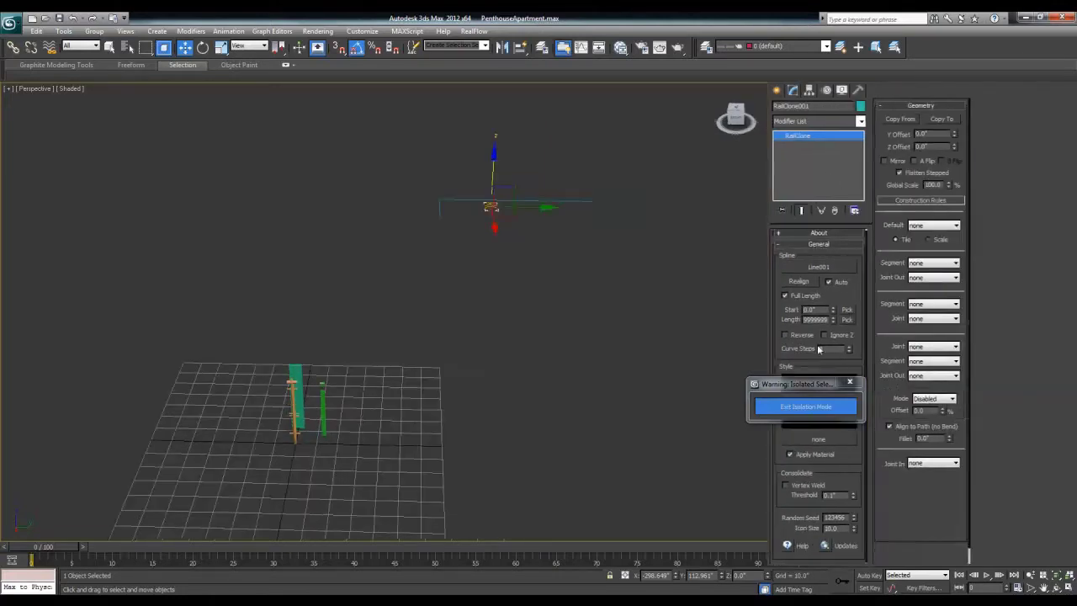
- Add both HandRailDoubleGlassOffset glass pieces as segments and zoom in on the generated rail
left_click_drag(871, 343, 742, 348)
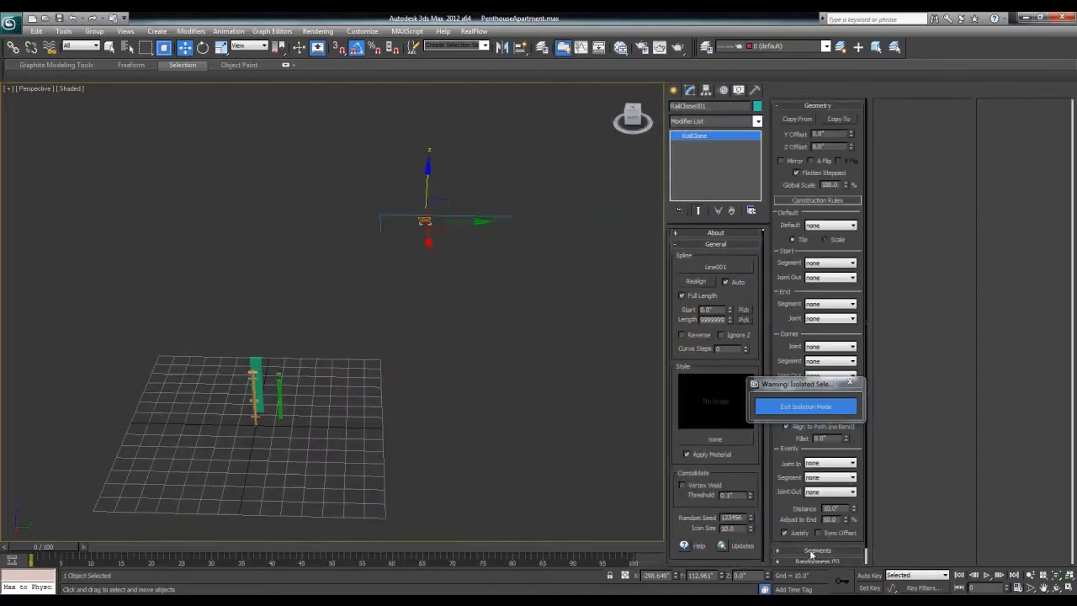
left_click(811, 549)
left_click(889, 181)
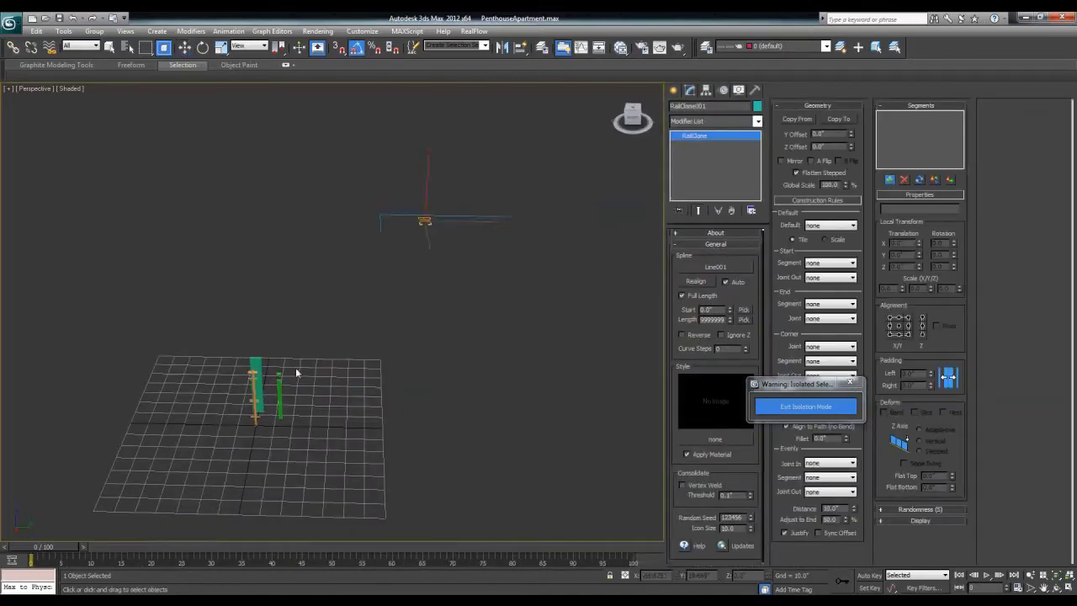
left_click(277, 384)
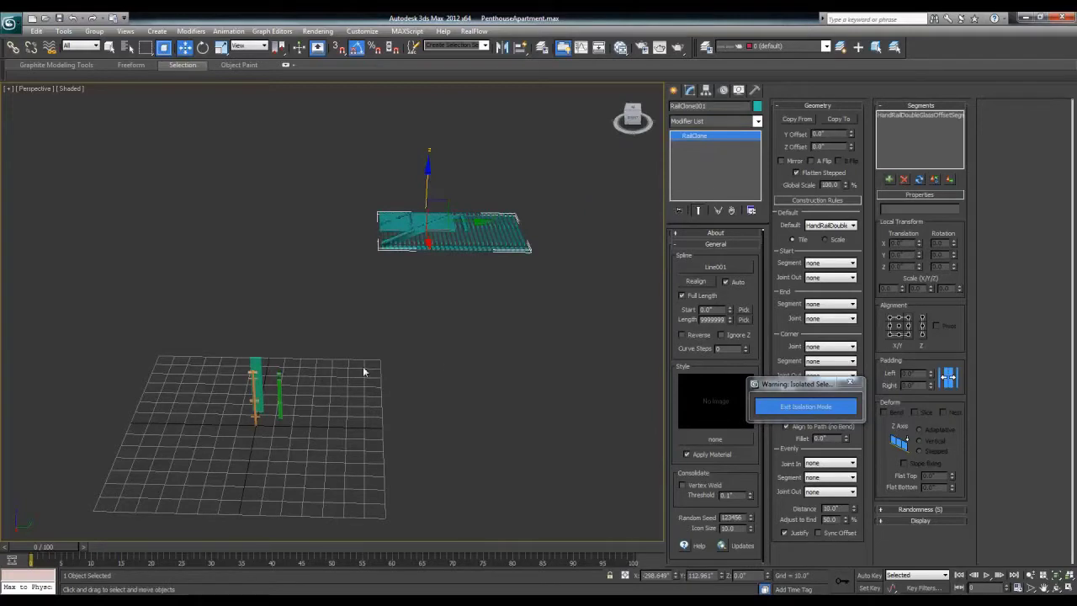
left_click(892, 180)
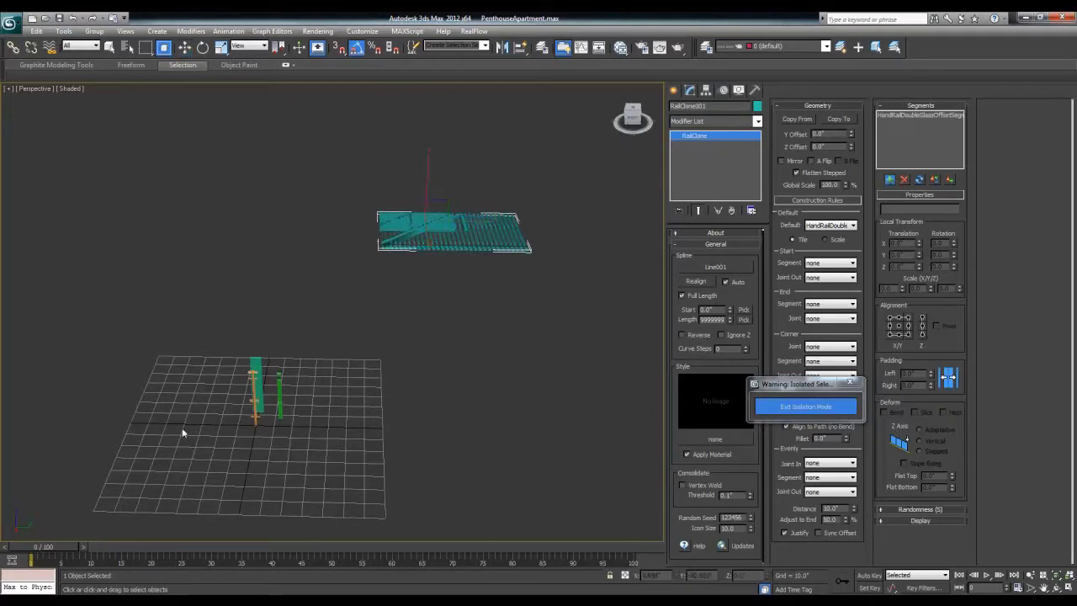
left_click(254, 401)
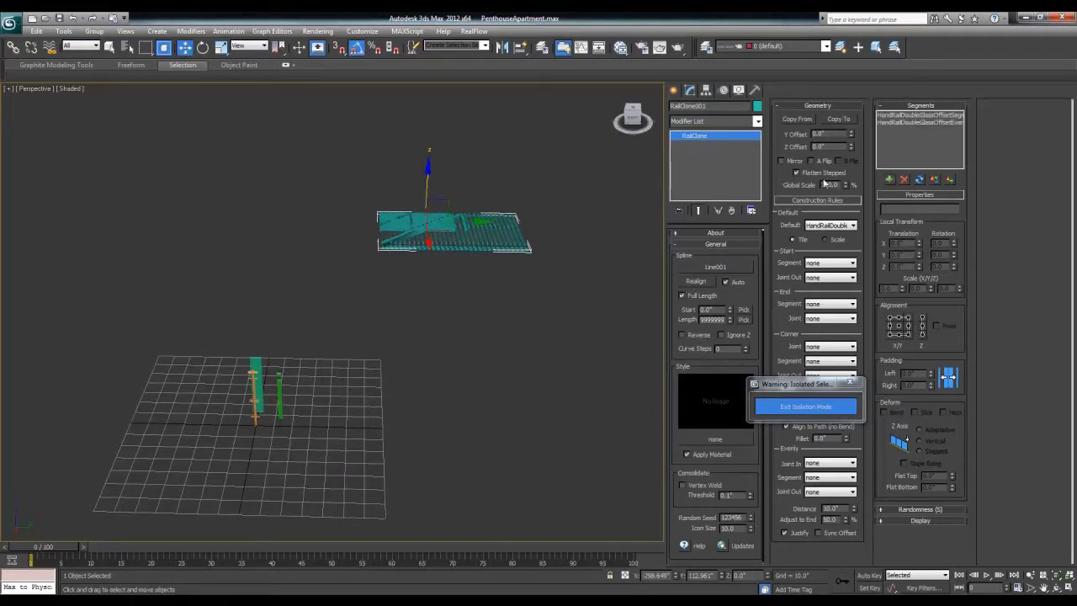
middle_click_drag(488, 367, 409, 442)
scroll(409, 442, "up", 2)
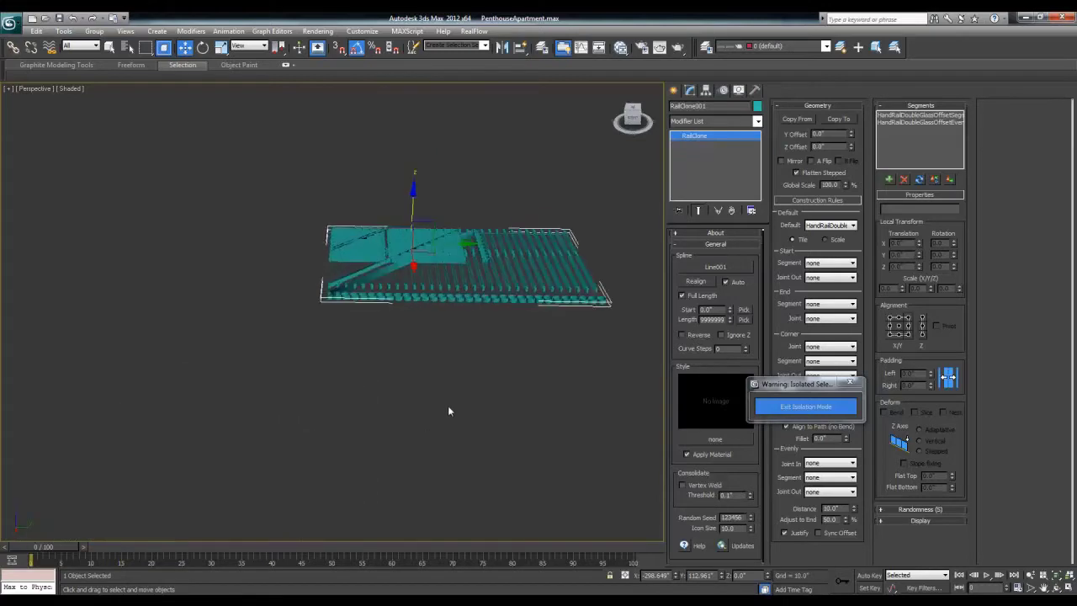
scroll(418, 379, "up", 2)
middle_click_drag(418, 379, 306, 443)
scroll(306, 443, "up", 2)
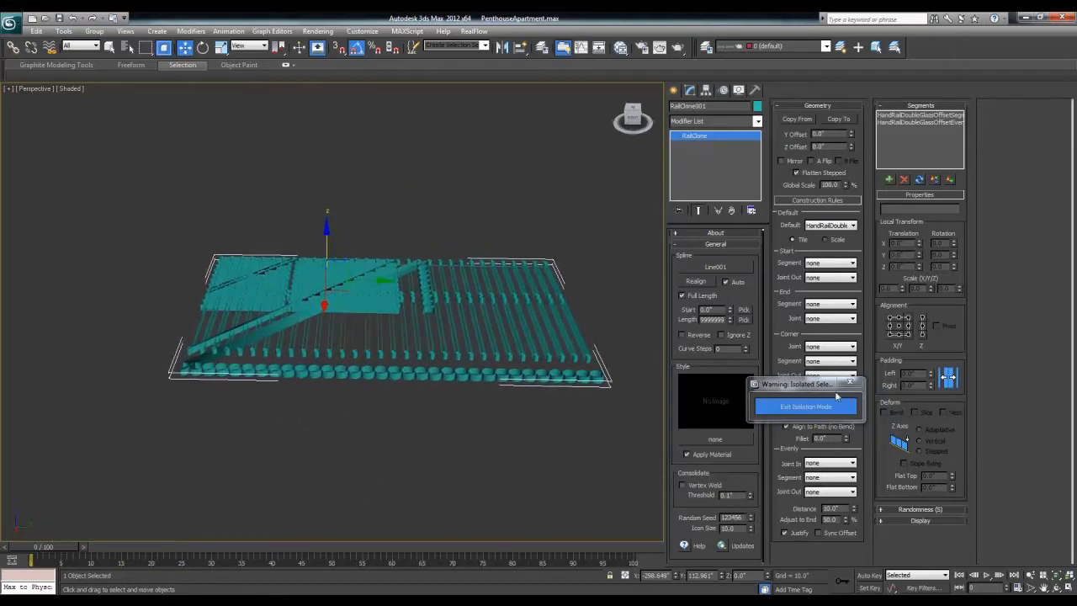
left_click_drag(815, 389, 584, 468)
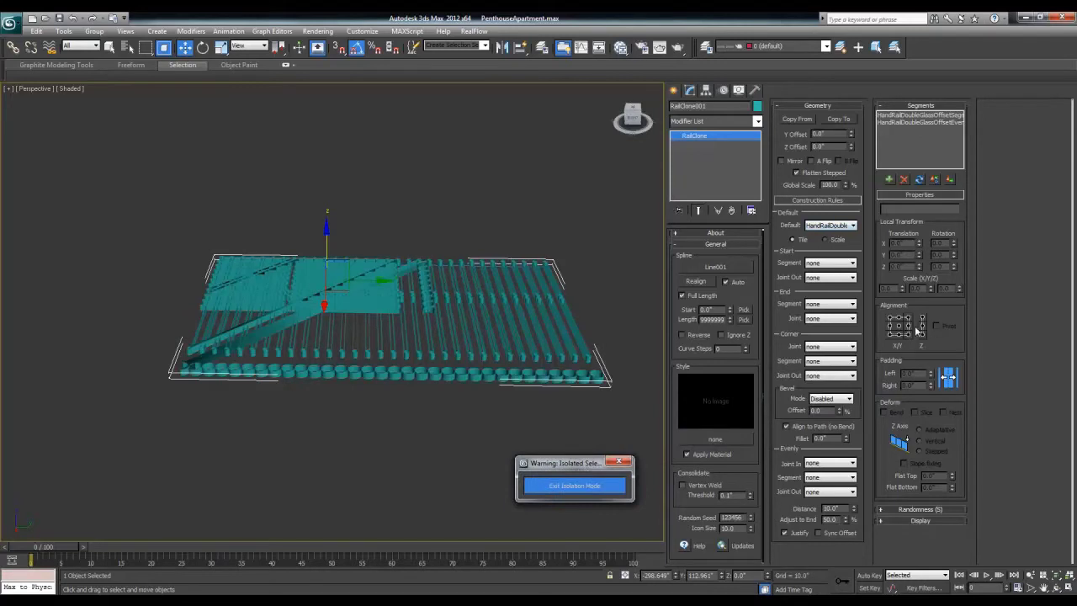
left_click(912, 106)
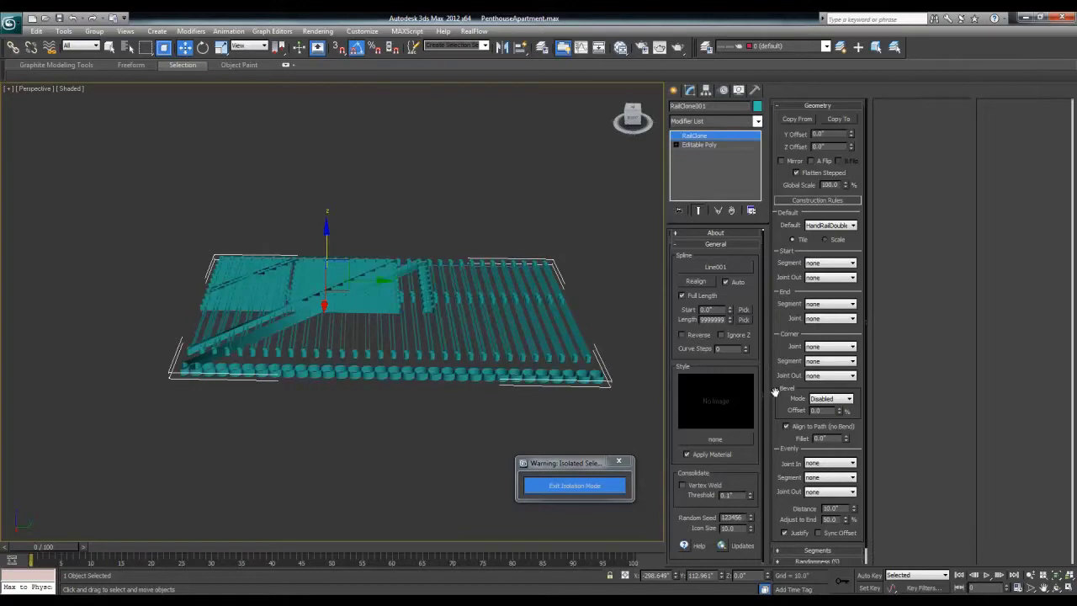
left_click(809, 552)
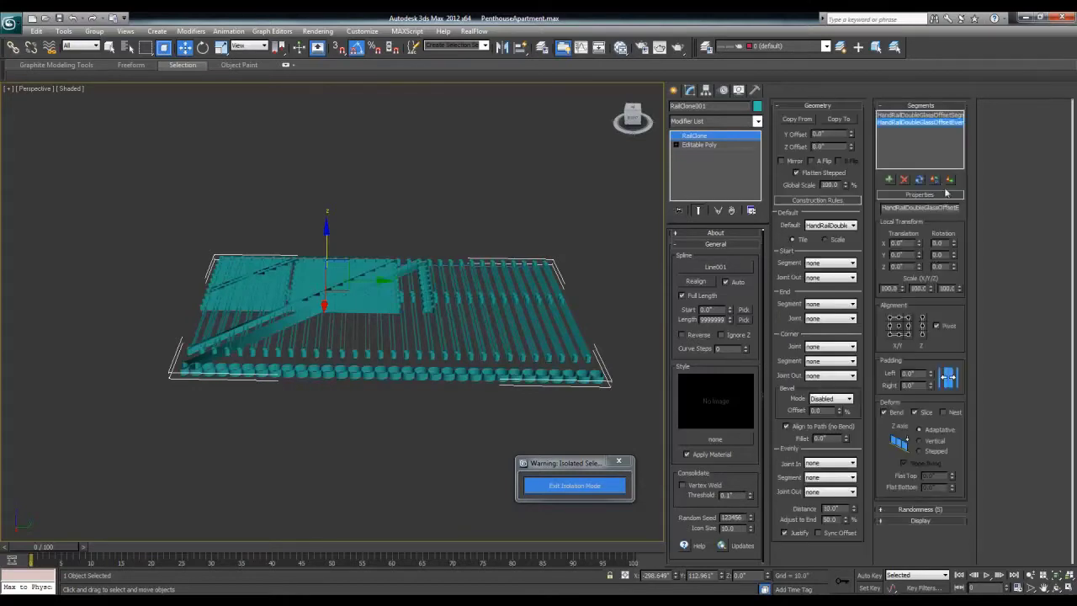
left_click(914, 116)
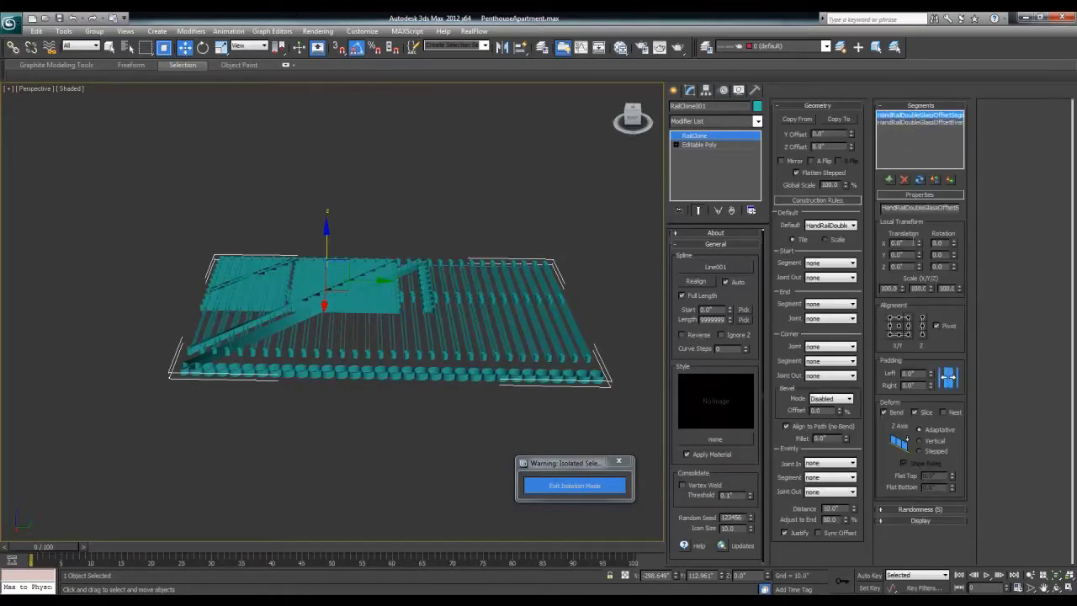
left_click(936, 327)
left_click(935, 326)
left_click(899, 328)
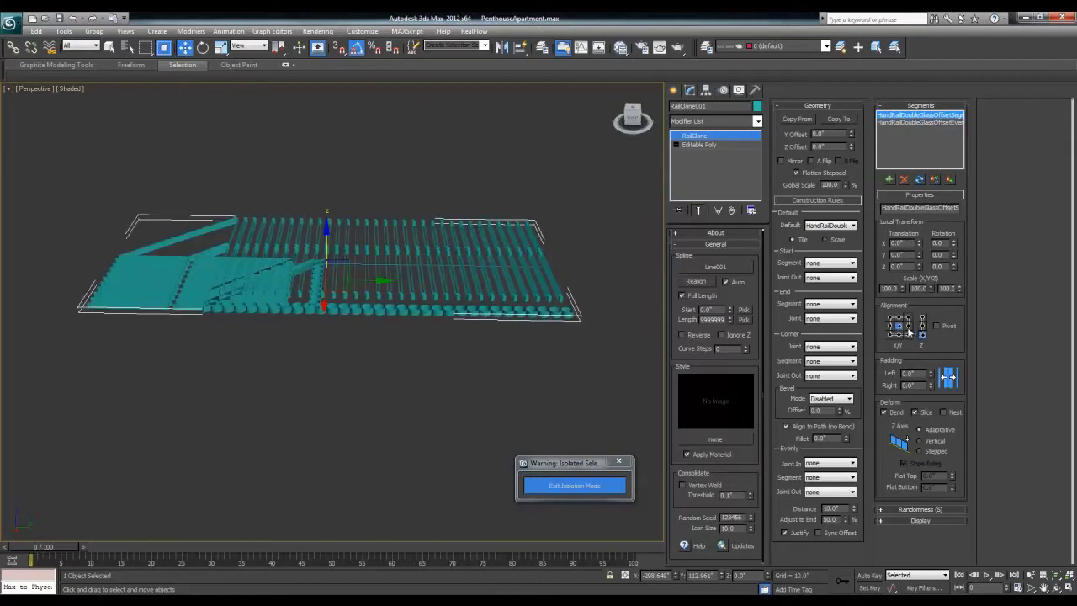
left_click(936, 326)
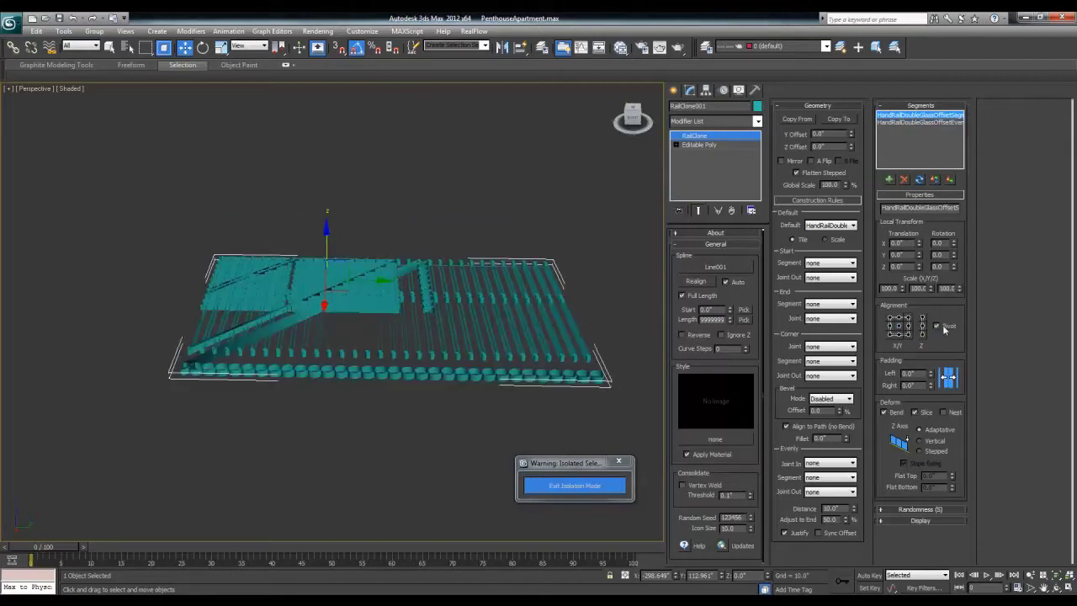
left_click(894, 416)
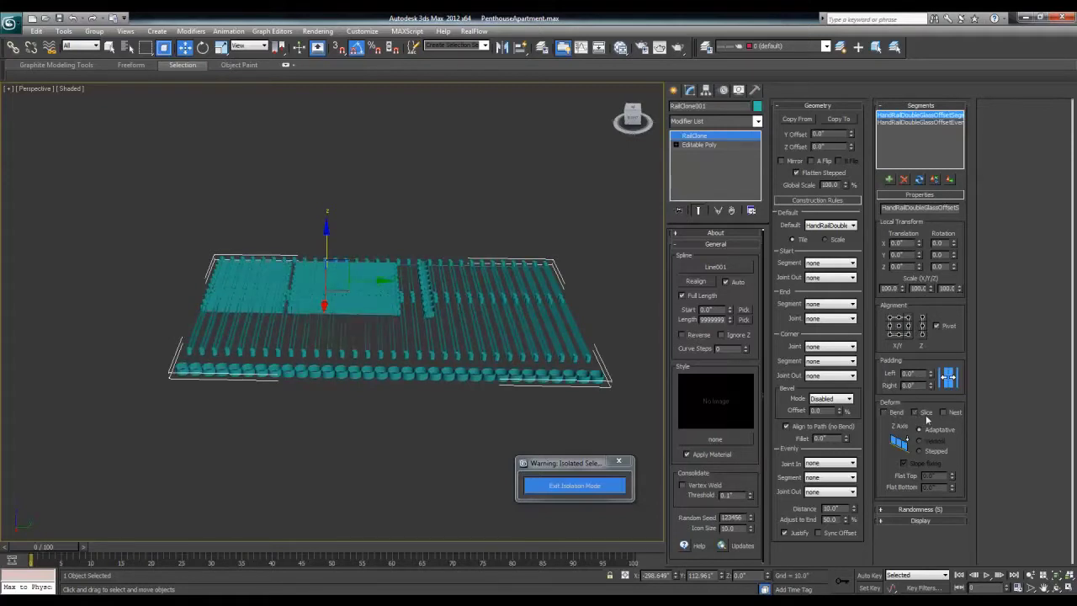
left_click(924, 416)
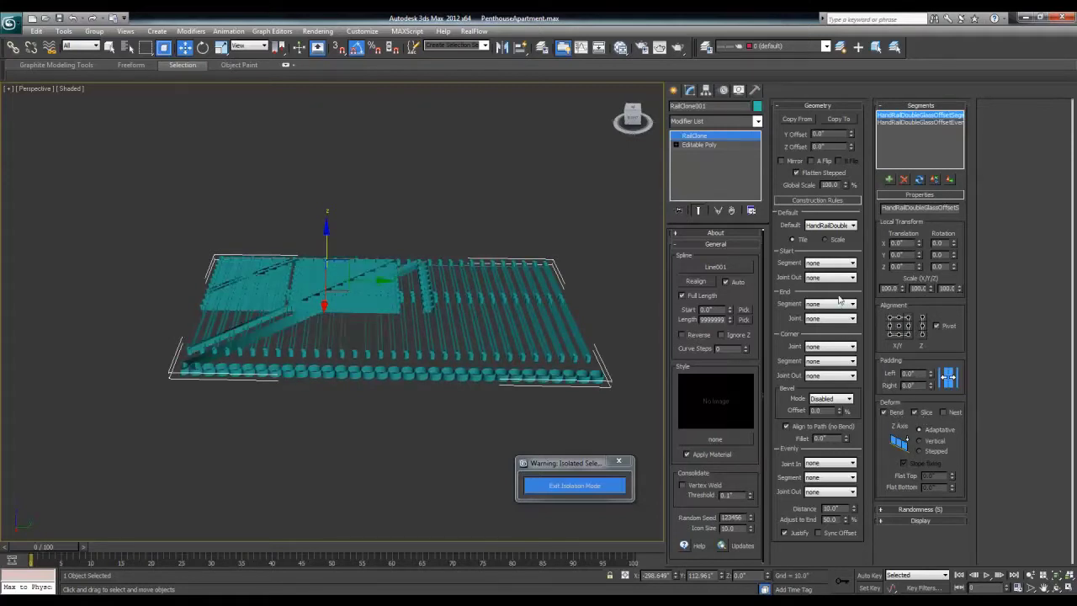
left_click(836, 239)
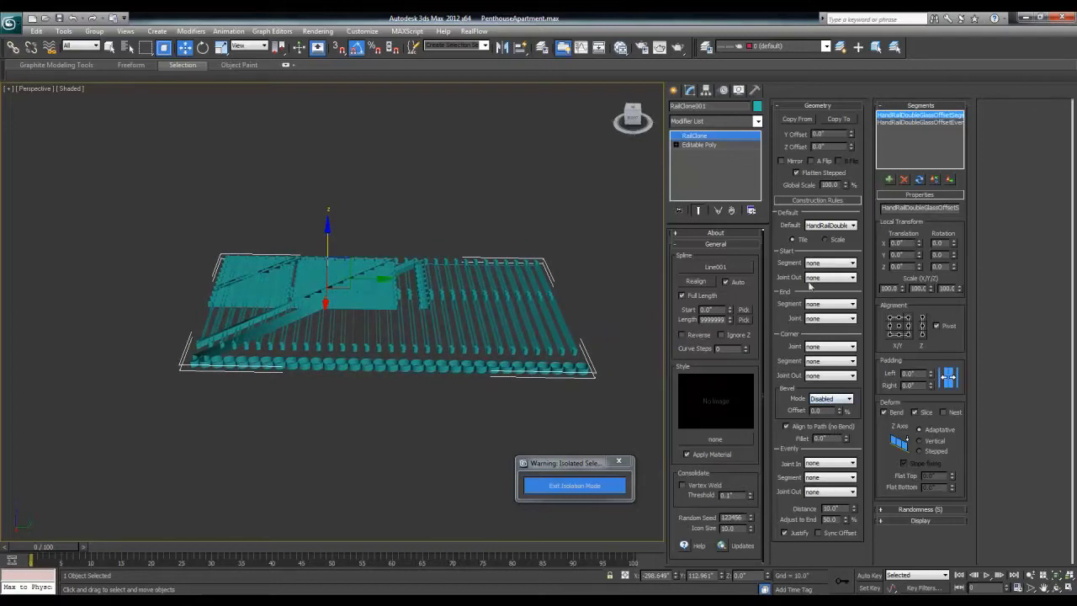
- Set the Evenly segment to the HandRailDoubleGlassOffset piece, leaving the Corner segment empty
left_click(826, 360)
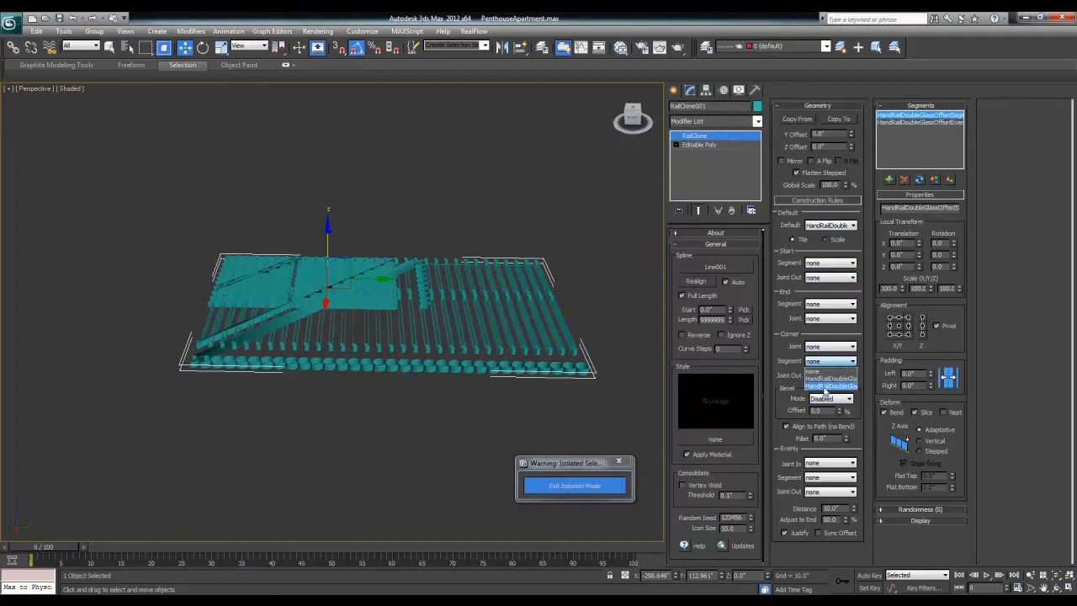
left_click(827, 386)
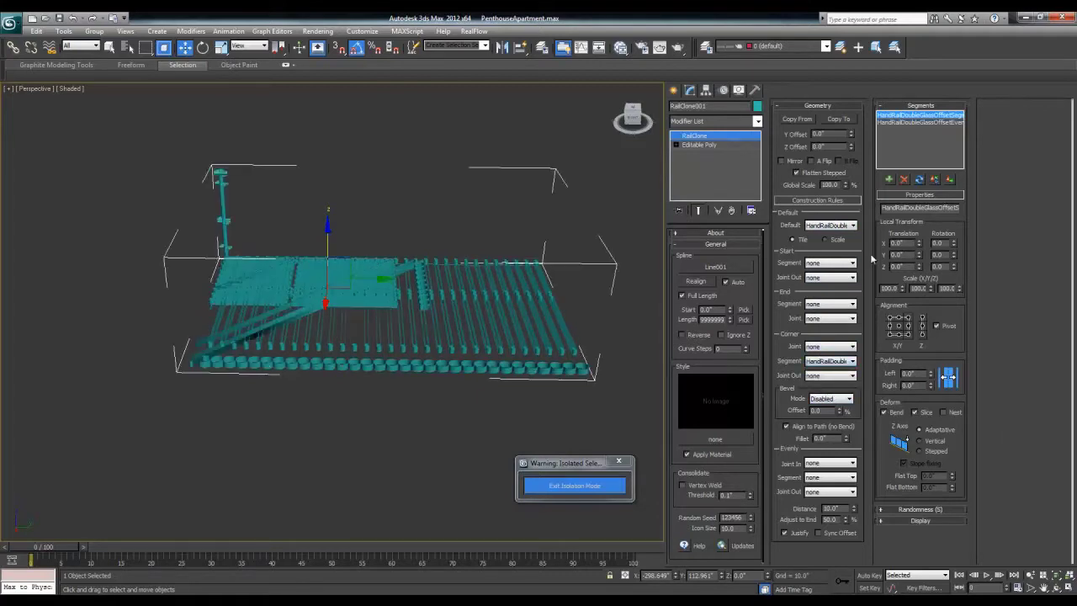
left_click(919, 123)
left_click(814, 360)
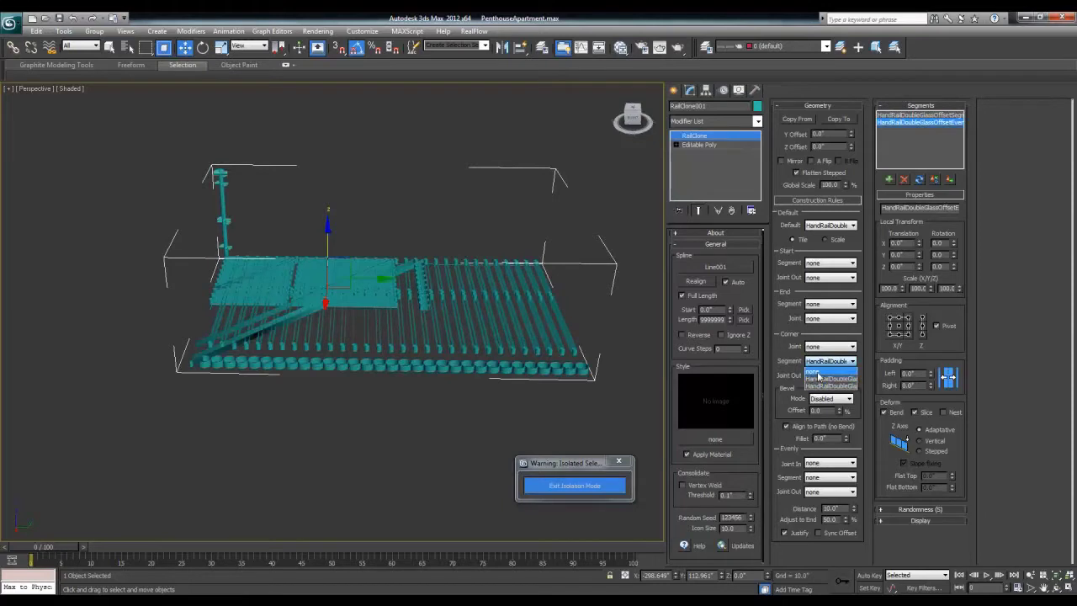
left_click(817, 372)
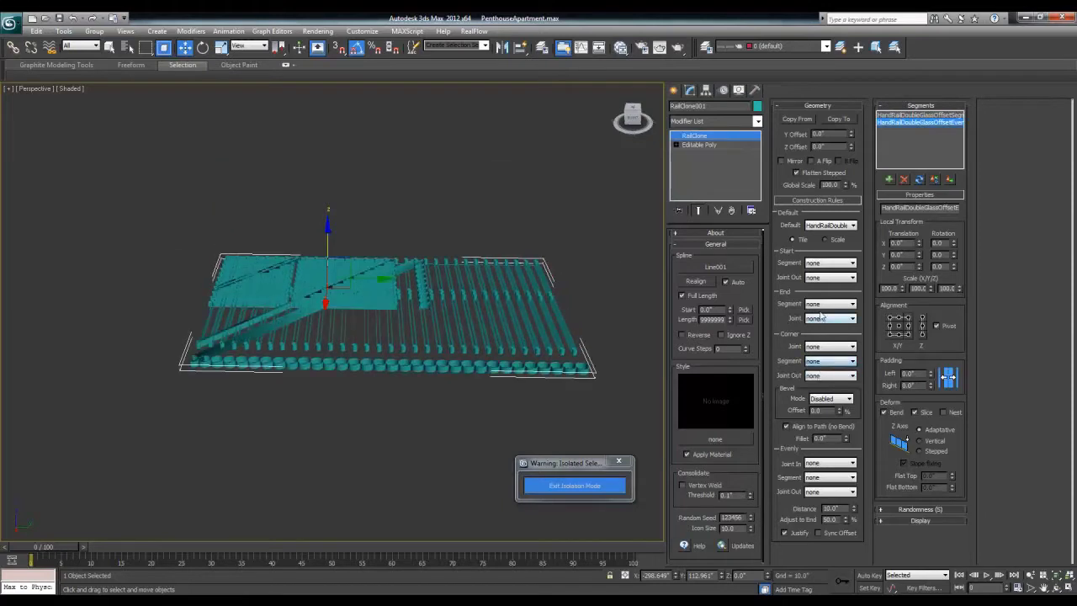
left_click(825, 477)
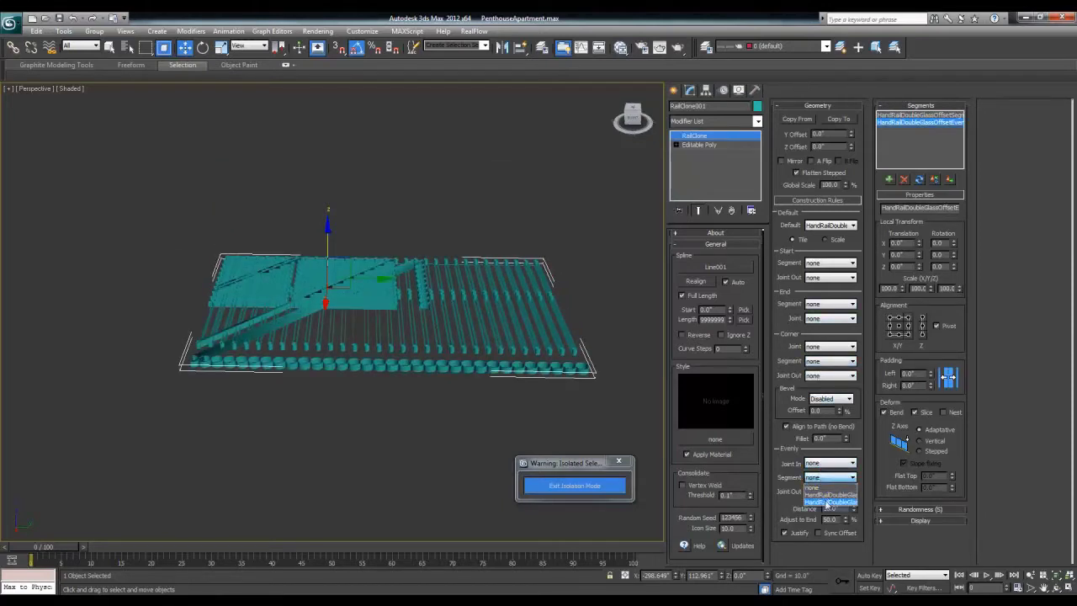
left_click(829, 492)
mouse_move(506, 409)
middle_mouse_down("alt")
mouse_move(427, 391)
mouse_move(430, 411)
mouse_move(510, 402)
mouse_move(550, 377)
mouse_move(560, 351)
mouse_move(596, 379)
mouse_move(519, 402)
middle_mouse_up("alt")
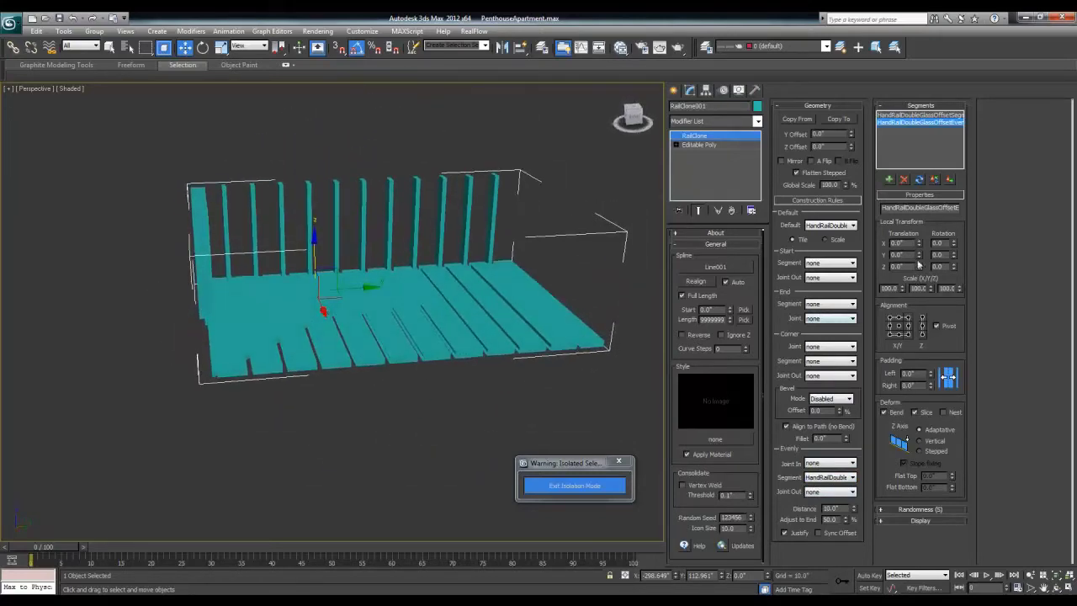
- Try 90° rotations on the segment's X, Y and Z axes, then reset them to zero
left_click_drag(954, 243, 954, 30)
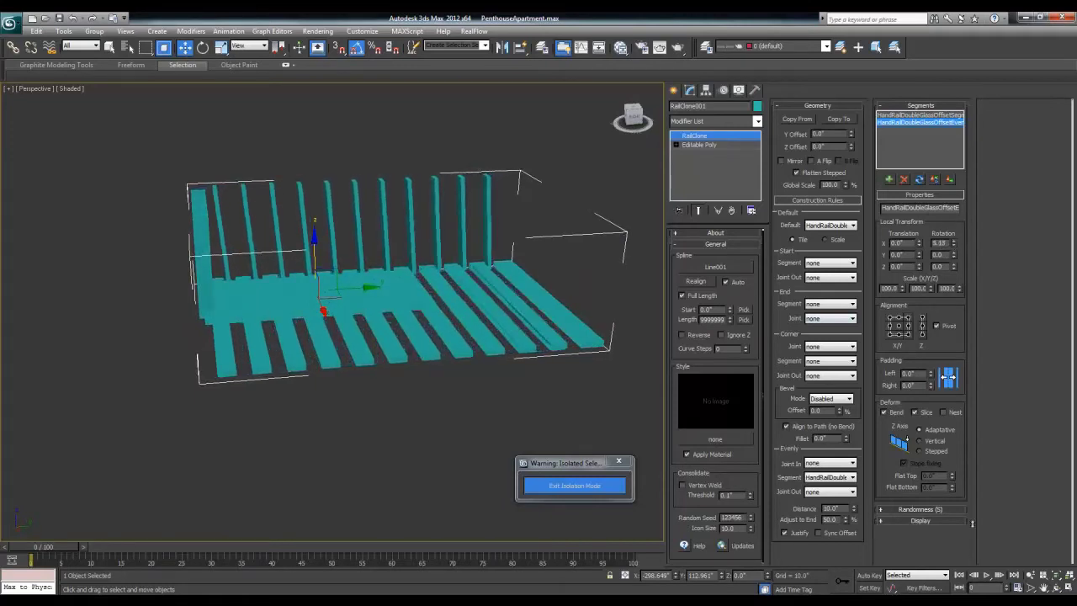
right_click(953, 243)
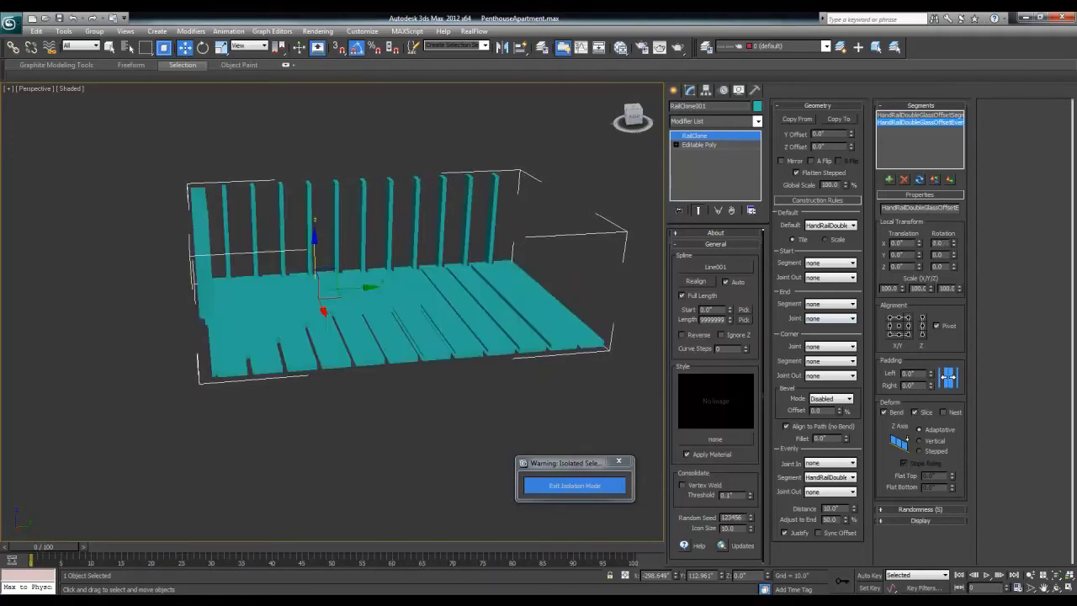
type("90")
key("Return")
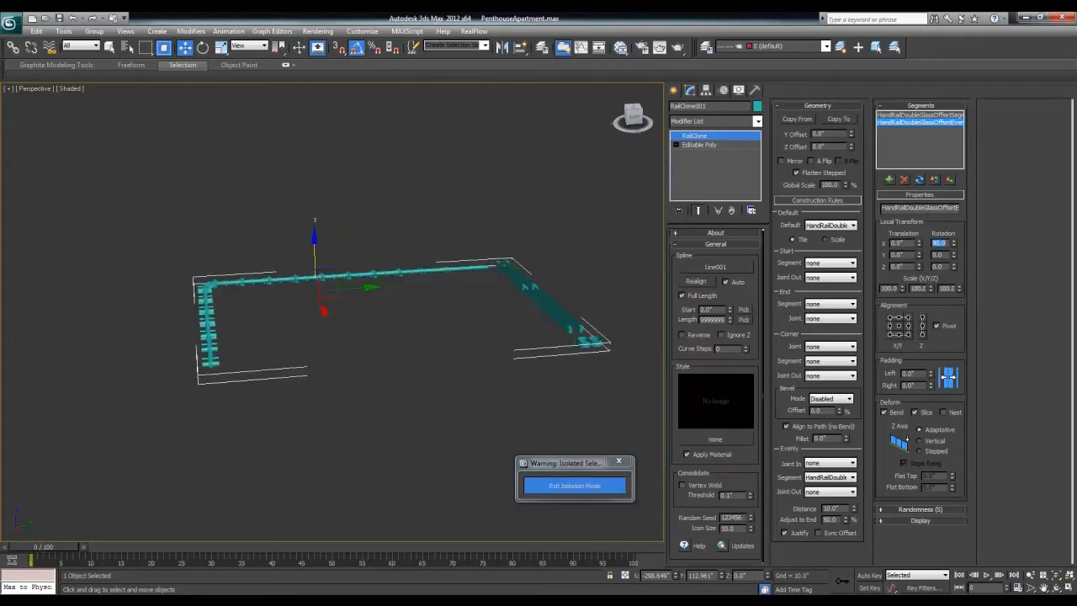
right_click(953, 243)
key("Return")
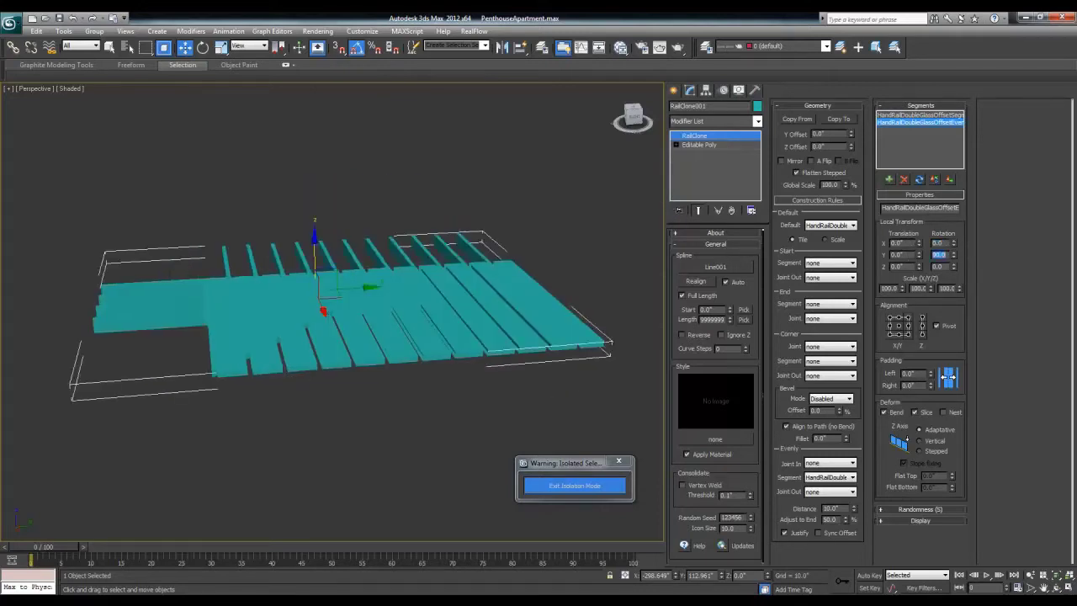
right_click(954, 256)
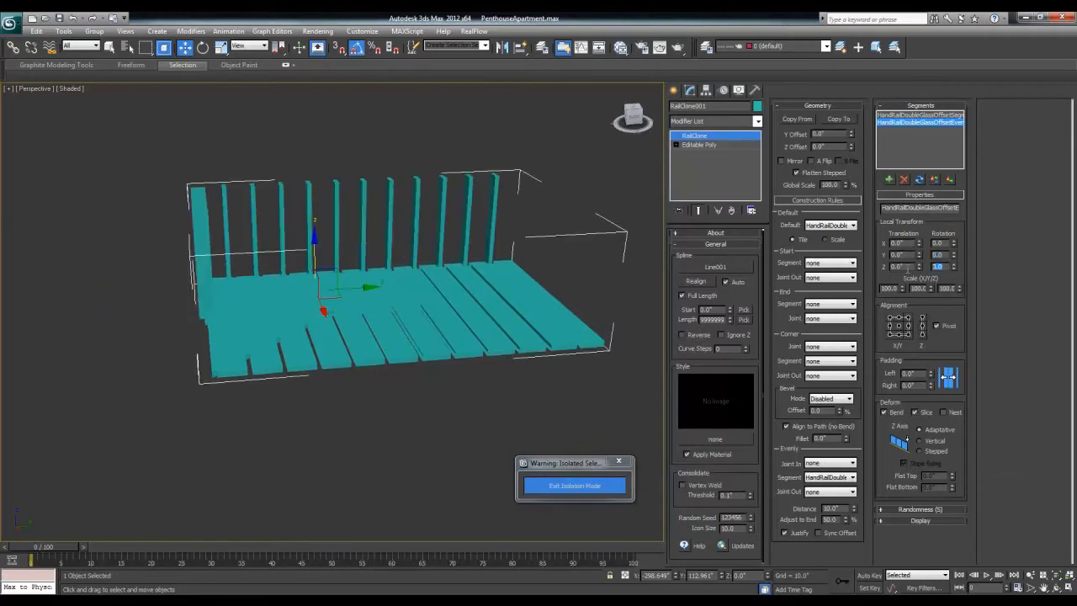
type("90")
key("Return")
right_click(950, 266)
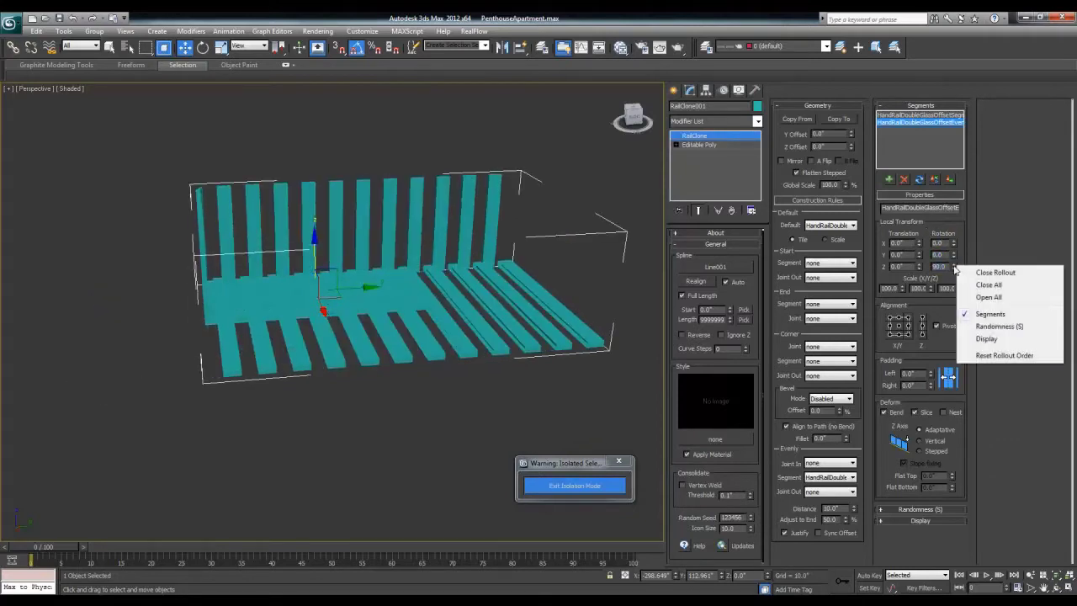
right_click(954, 268)
- Give the first segment Rotation X and Y of 90 and Translation Z of 9
left_click(927, 117)
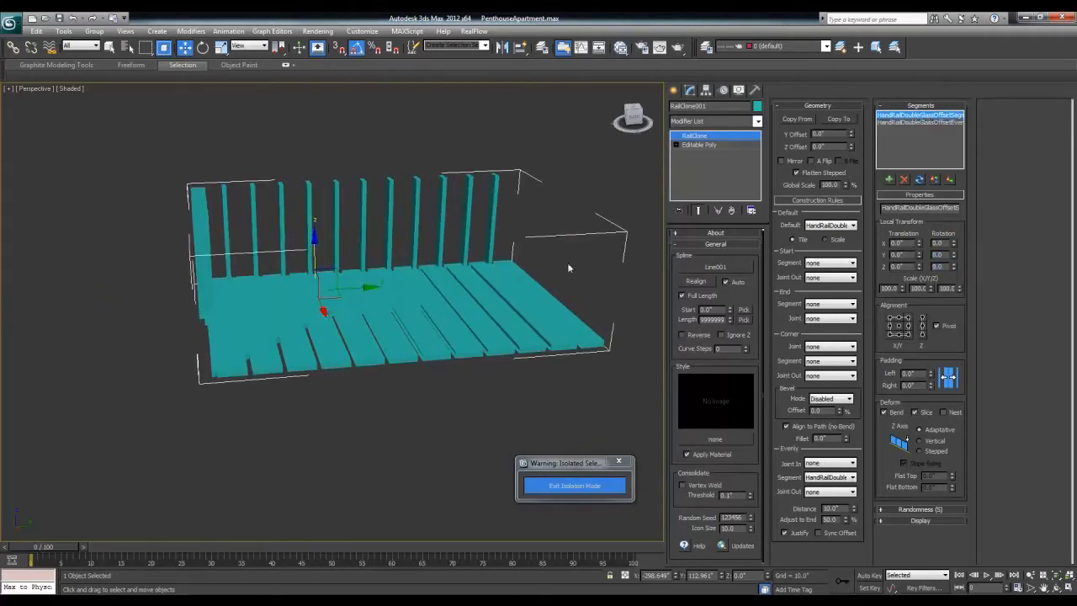
mouse_move(435, 310)
middle_mouse_down("alt")
mouse_move(487, 320)
mouse_move(474, 331)
middle_mouse_up("alt")
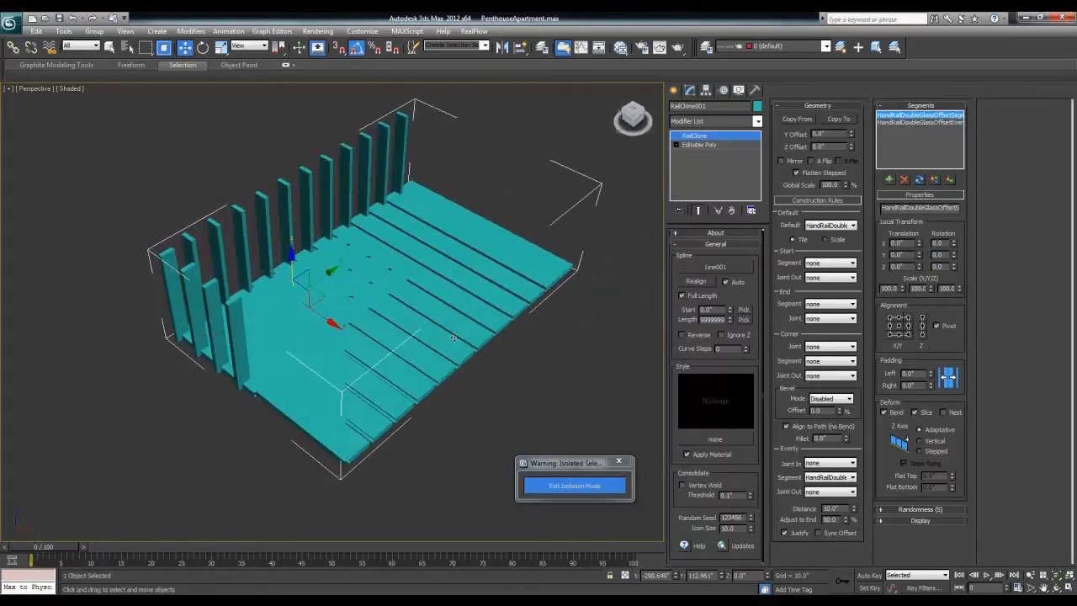
double_click(940, 242)
type("90")
key("Return")
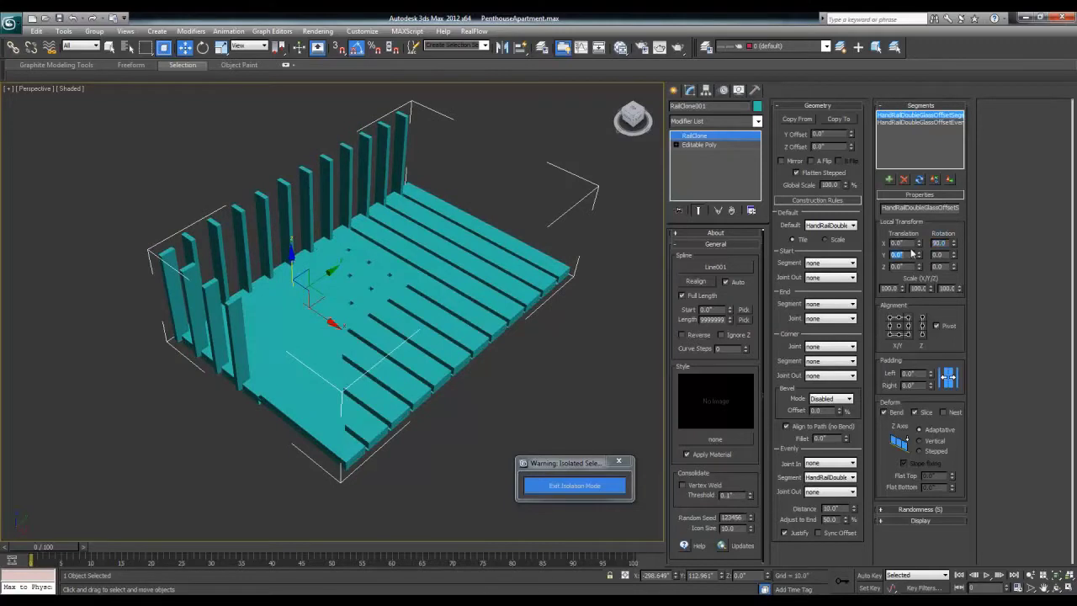
double_click(938, 254)
key("Tab")
type("9")
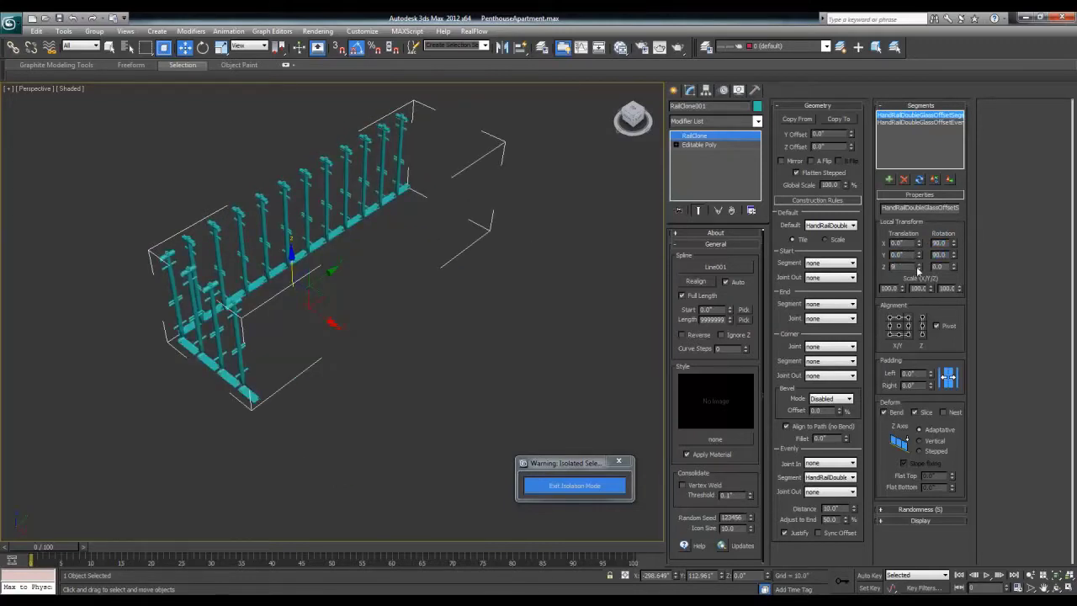
key("Return")
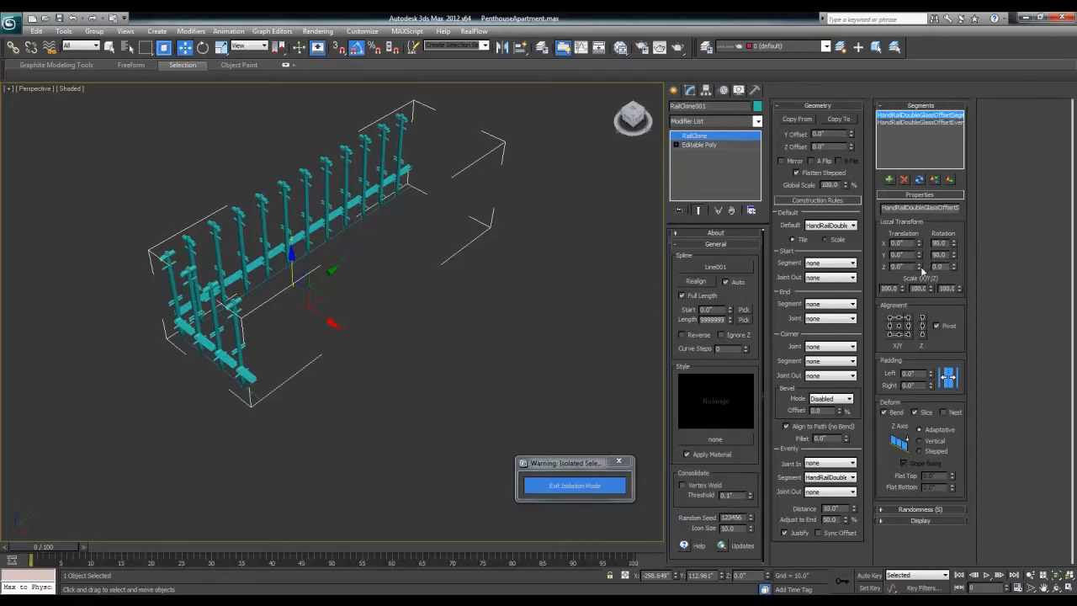
- Orbit around the railing and give the segment a 1° Z rotation
mouse_move(316, 283)
middle_mouse_down("alt")
mouse_move(343, 297)
mouse_move(338, 306)
middle_mouse_up("alt")
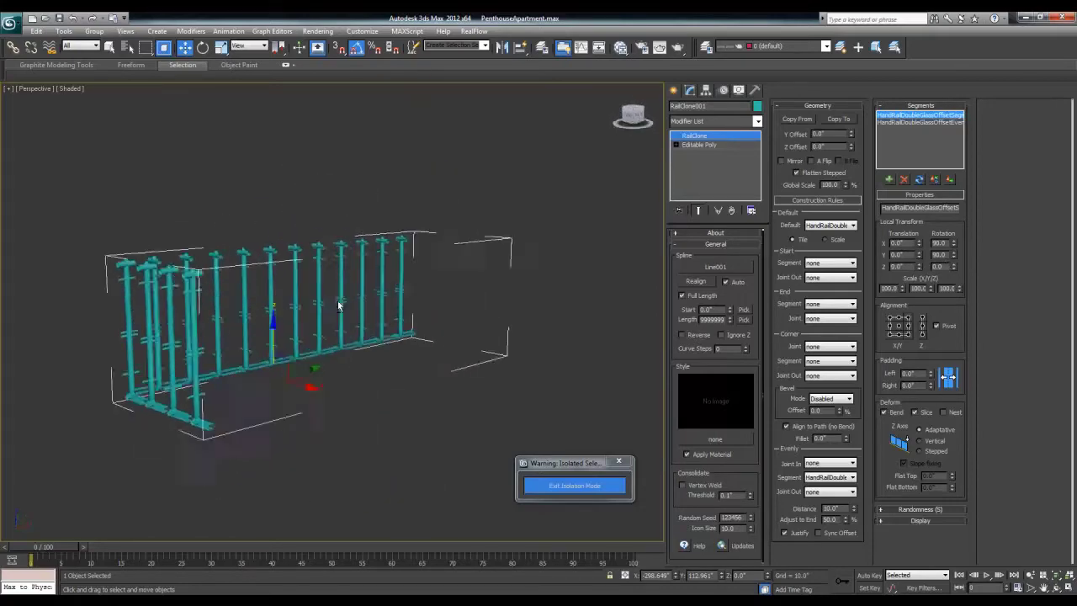
middle_click_drag(338, 306, 362, 254, "alt")
scroll(362, 253, "up", 5)
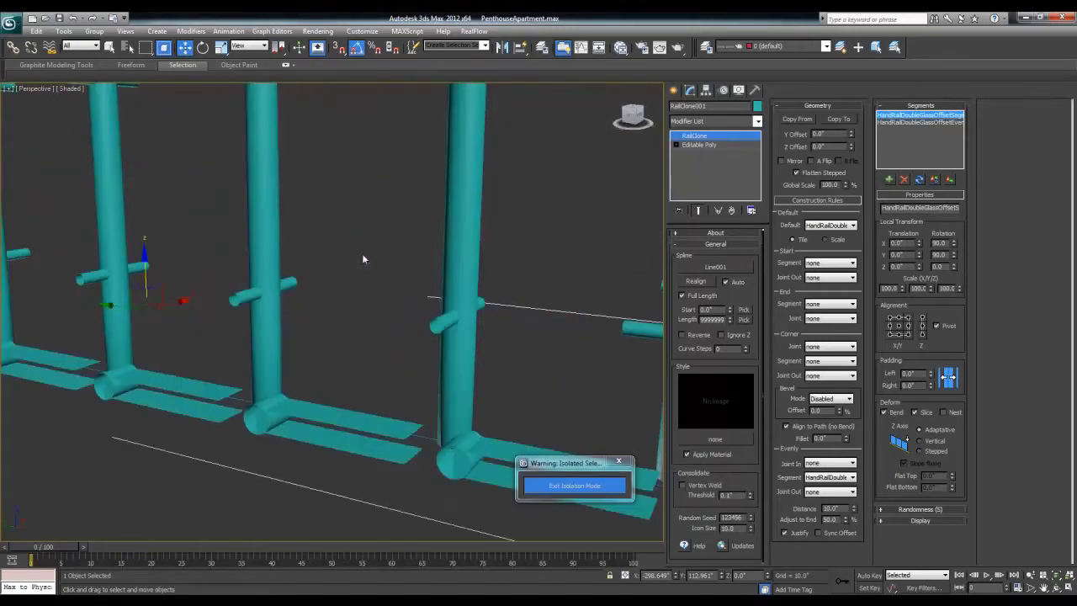
scroll(362, 253, "down", 3)
scroll(320, 373, "down", 3)
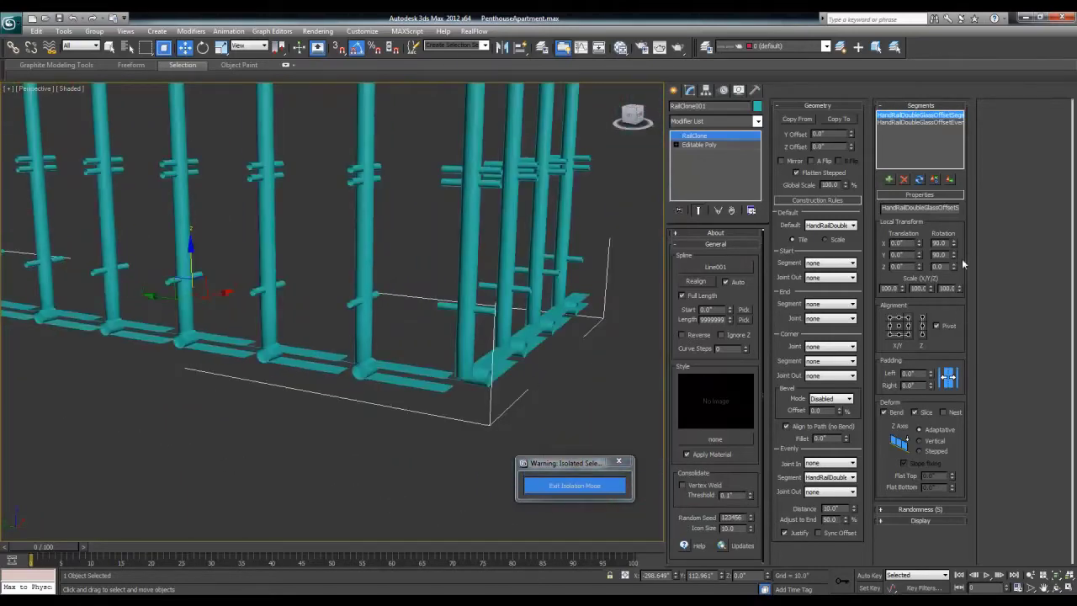
type("1")
key("Return")
key("Return")
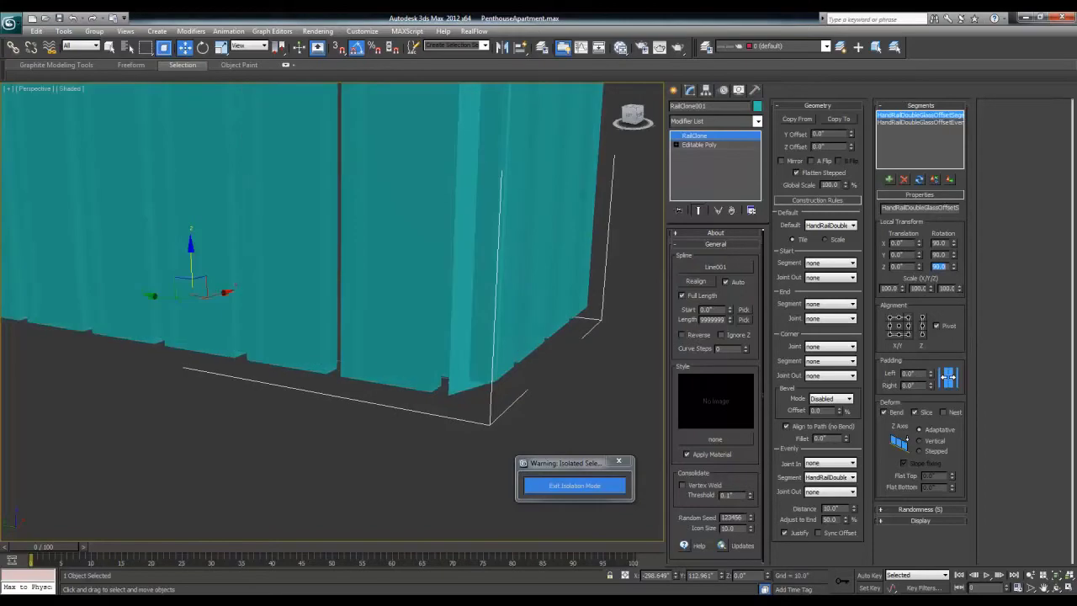
scroll(345, 297, "down", 3)
scroll(344, 290, "down", 2)
mouse_move(341, 286)
middle_mouse_down("alt")
mouse_move(245, 328)
mouse_move(357, 311)
middle_mouse_up("alt")
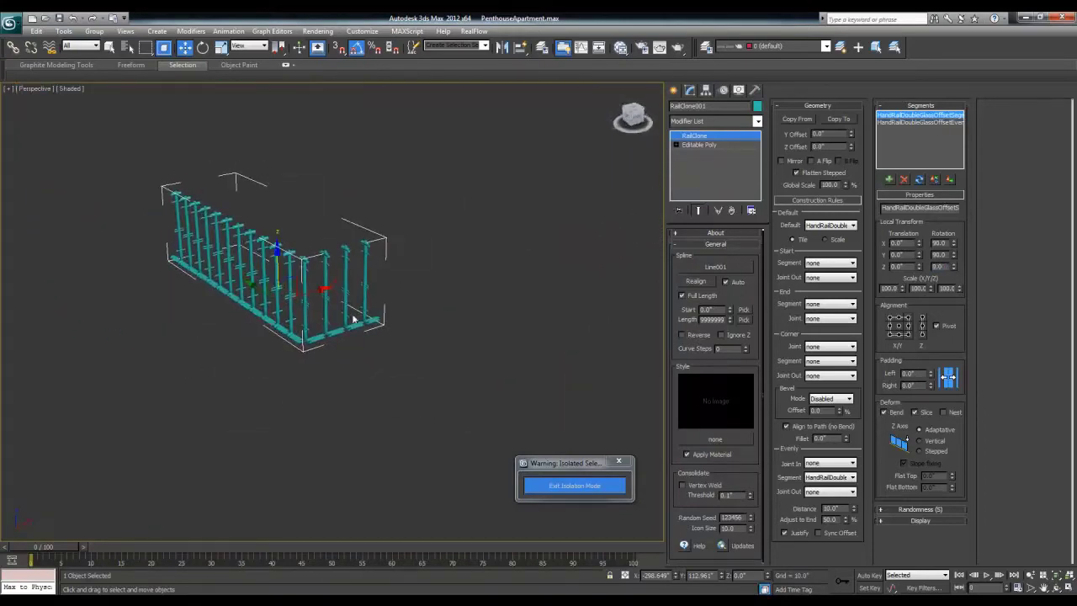
scroll(359, 287, "up", 3)
scroll(365, 271, "down", 2)
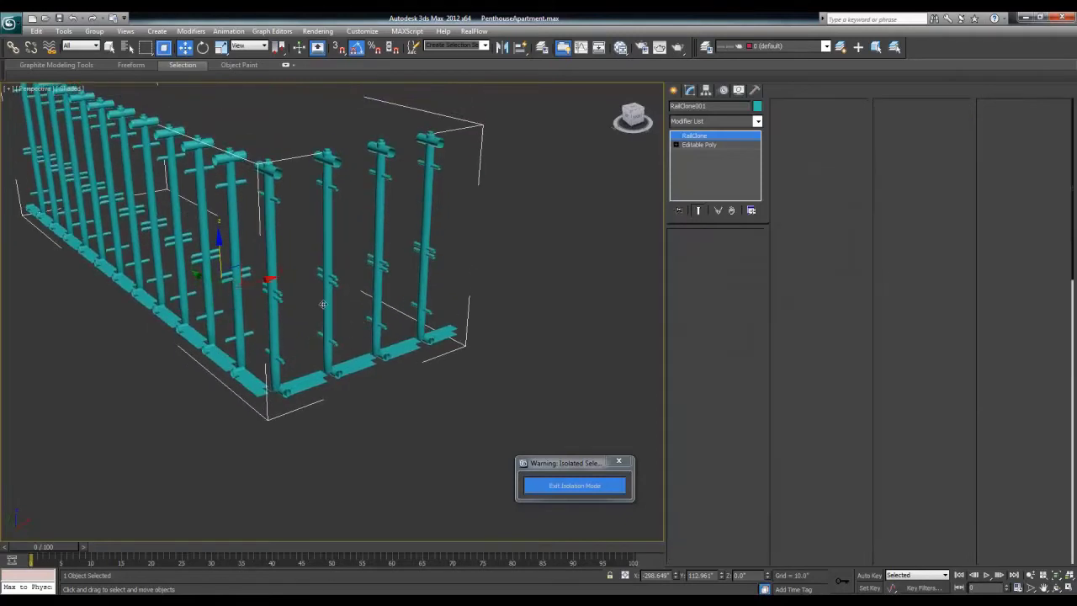
- On the HandRailDoubleGlassOffsetEven segment, zero the Z rotation and raise Evenly distance from 10 to about 45
left_click(925, 123)
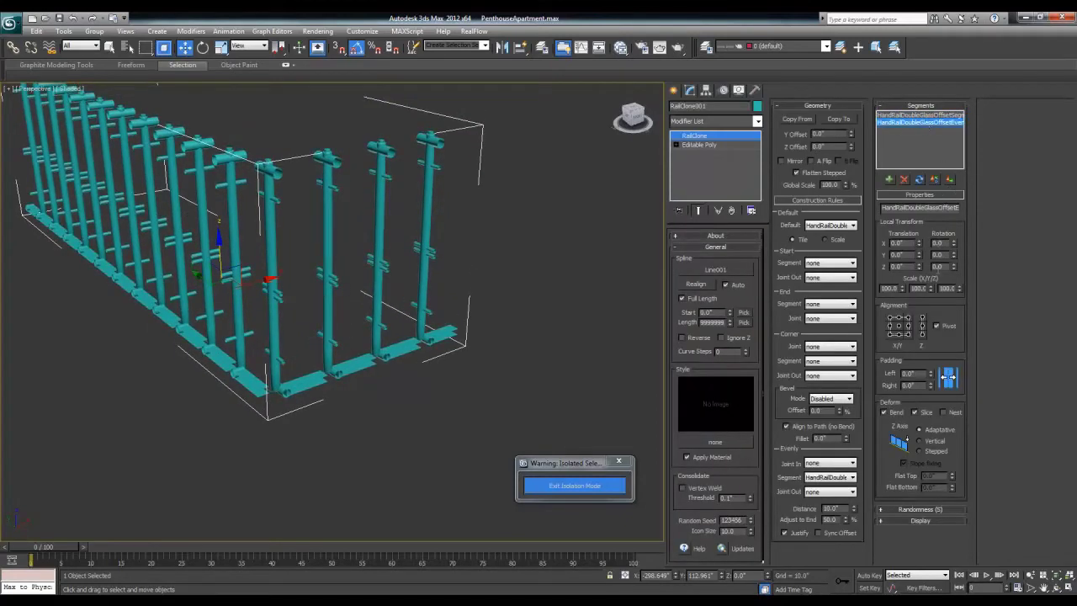
left_click_drag(953, 267, 953, 275)
right_click(953, 268)
type("90")
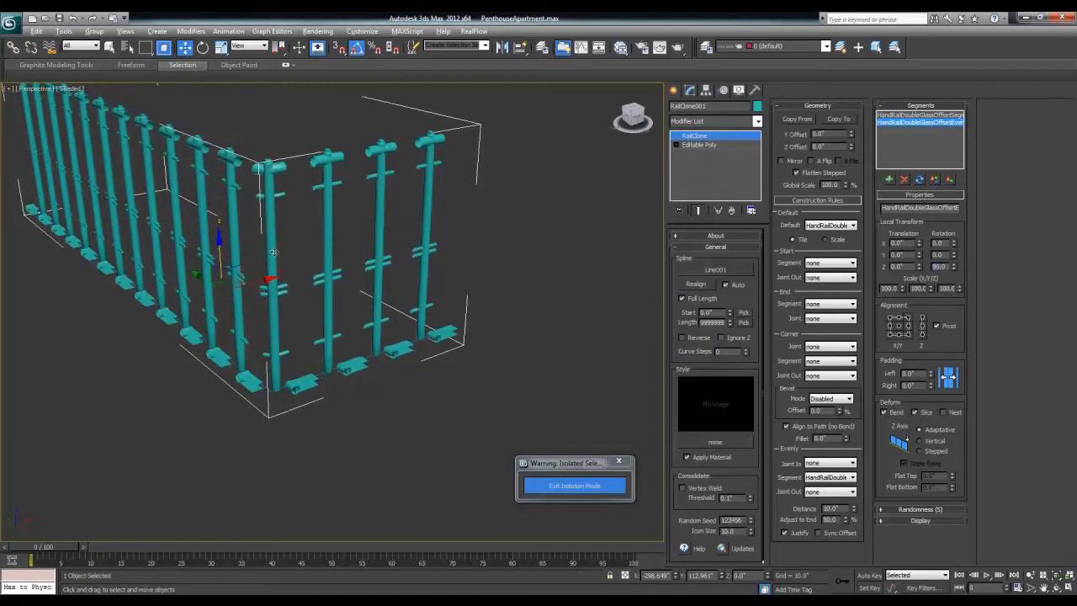
middle_click_drag(274, 252, 288, 265, "alt")
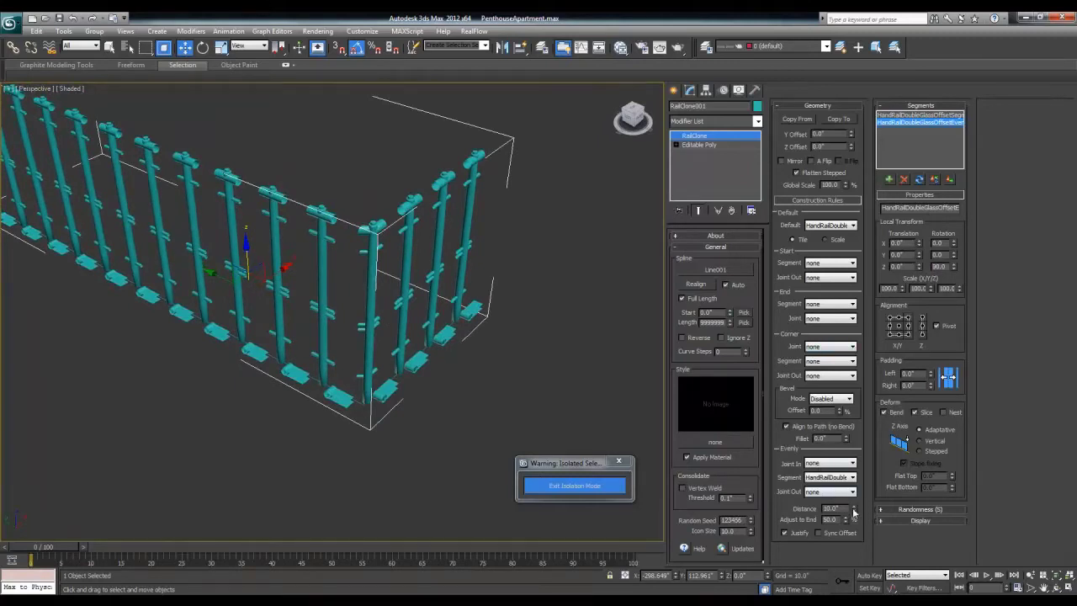
mouse_move(854, 511)
left_mouse_down()
mouse_move(851, 358)
mouse_move(828, 341)
left_mouse_up()
- Put the HandRailDouble piece at the corners and set Evenly distance to 50
left_click(828, 361)
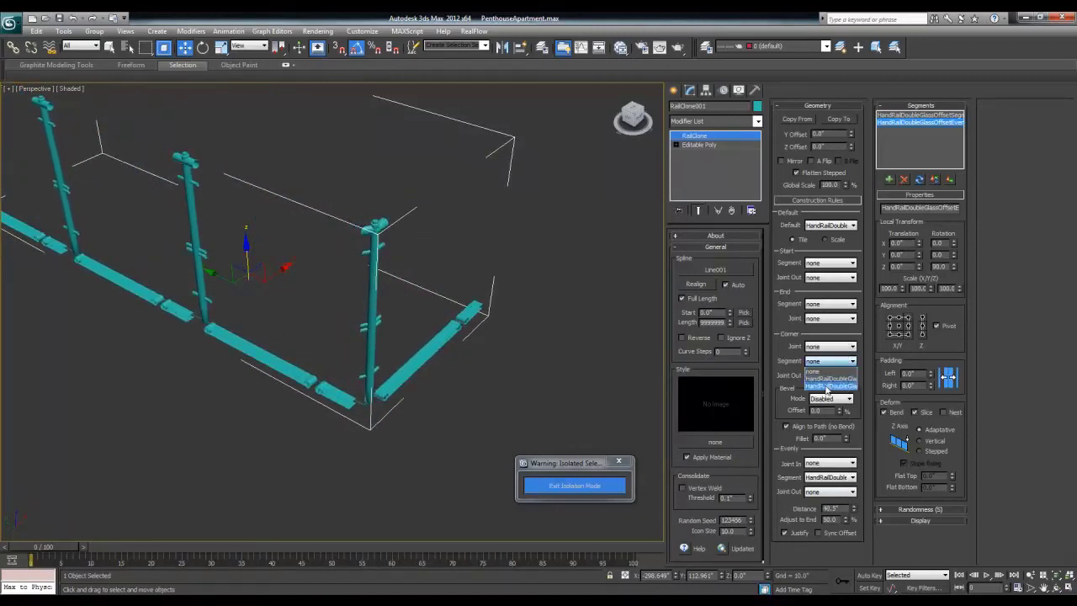
left_click(827, 386)
mouse_move(348, 367)
middle_mouse_down("alt")
mouse_move(293, 358)
mouse_move(355, 360)
mouse_move(335, 354)
middle_mouse_up("alt")
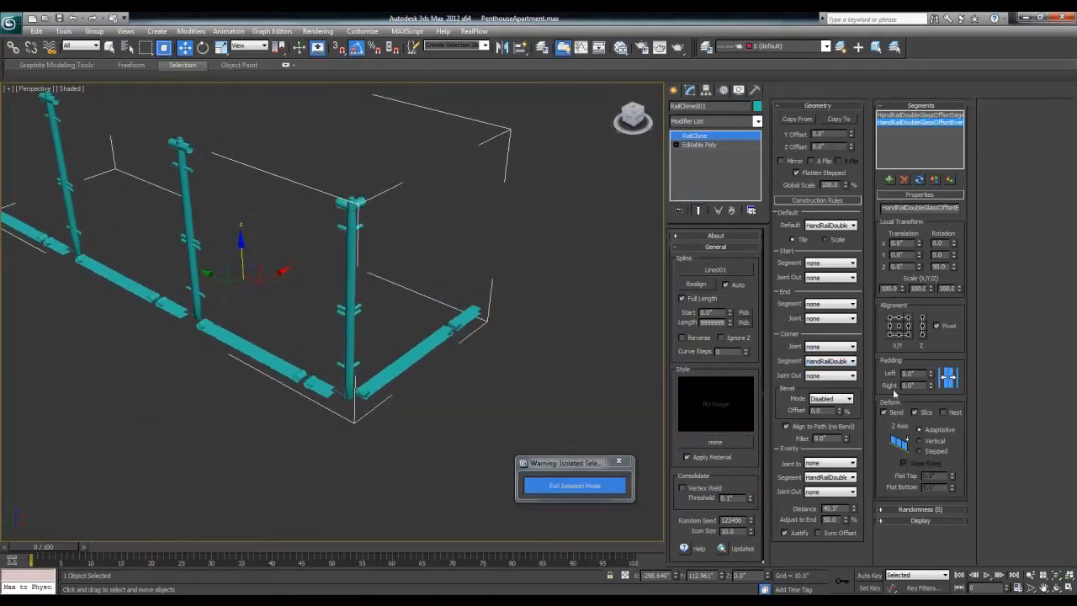
double_click(829, 508)
type("50")
key("Return")
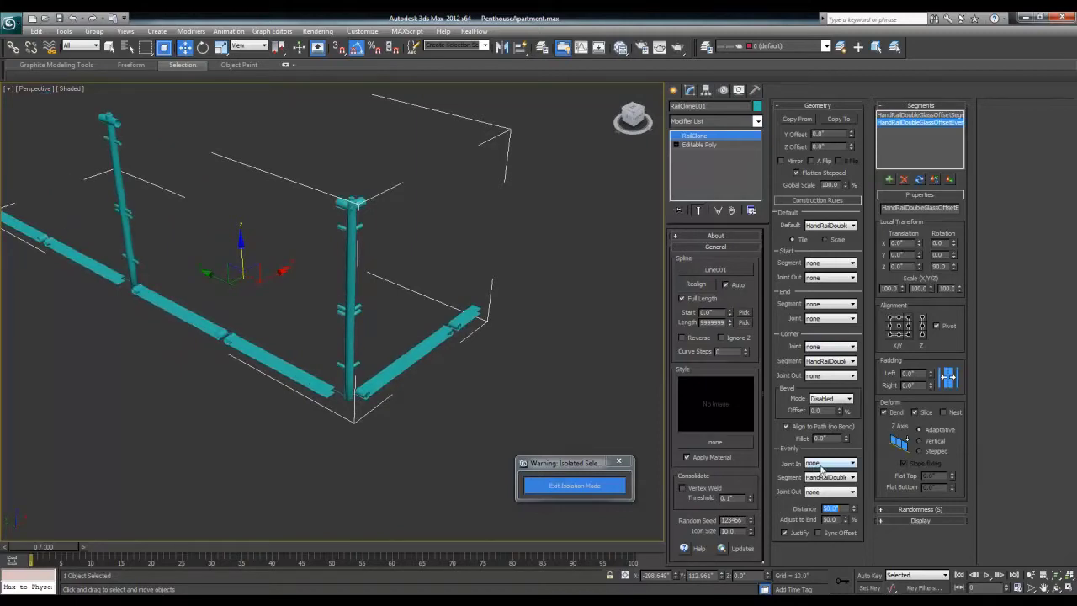
- Use HandRailDouble as the End and Default segments, leaving the Start segment at none
left_click(814, 304)
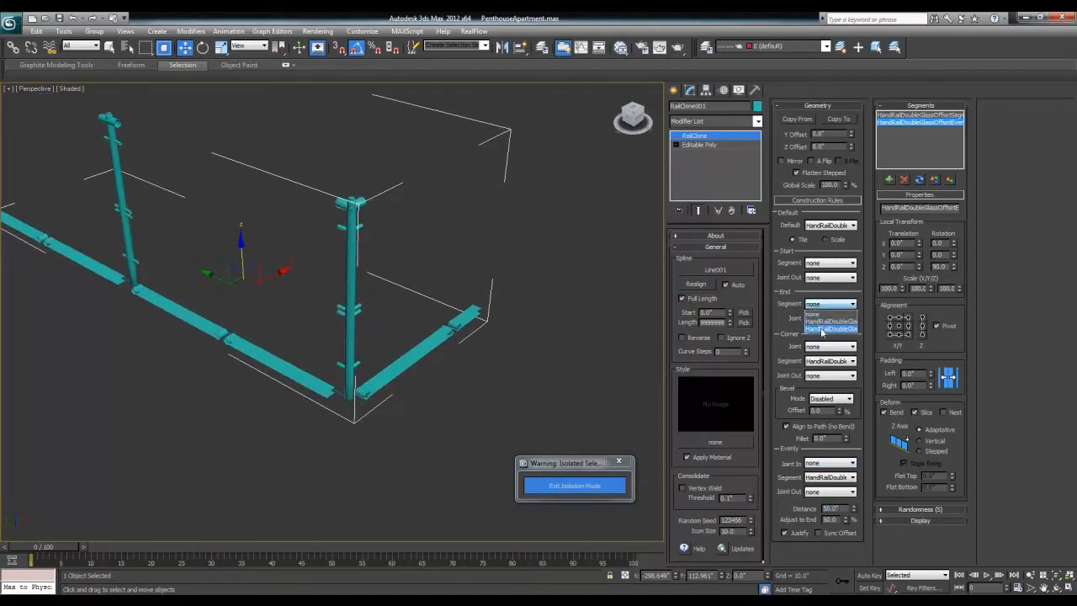
left_click(825, 318)
mouse_move(370, 315)
middle_mouse_down()
mouse_move(348, 334)
mouse_move(269, 338)
mouse_move(334, 348)
middle_mouse_up()
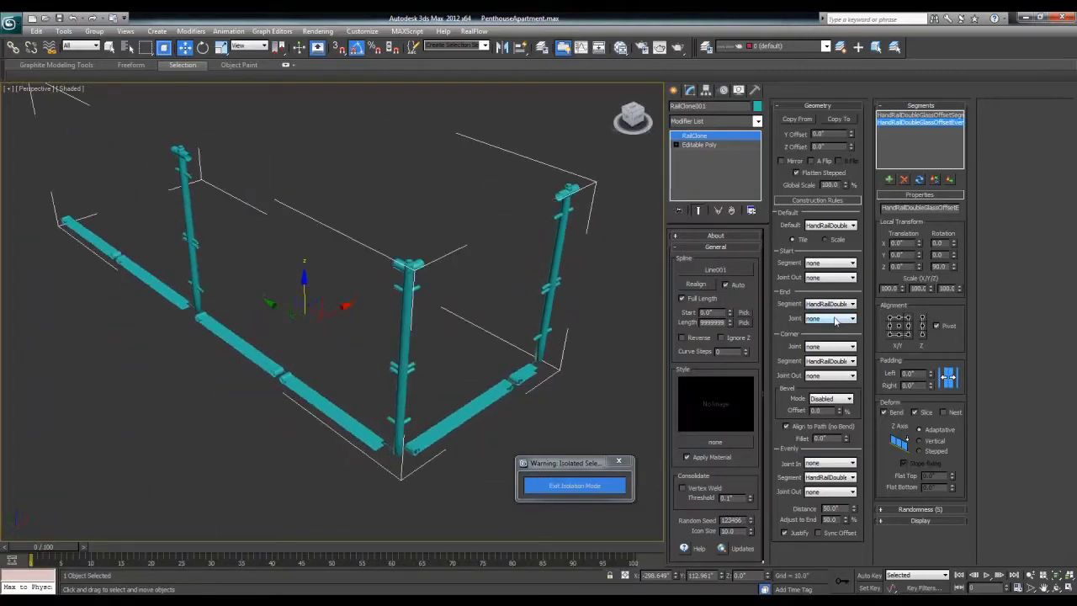
left_click(835, 321)
left_click(825, 267)
left_click(825, 267)
left_click(828, 289)
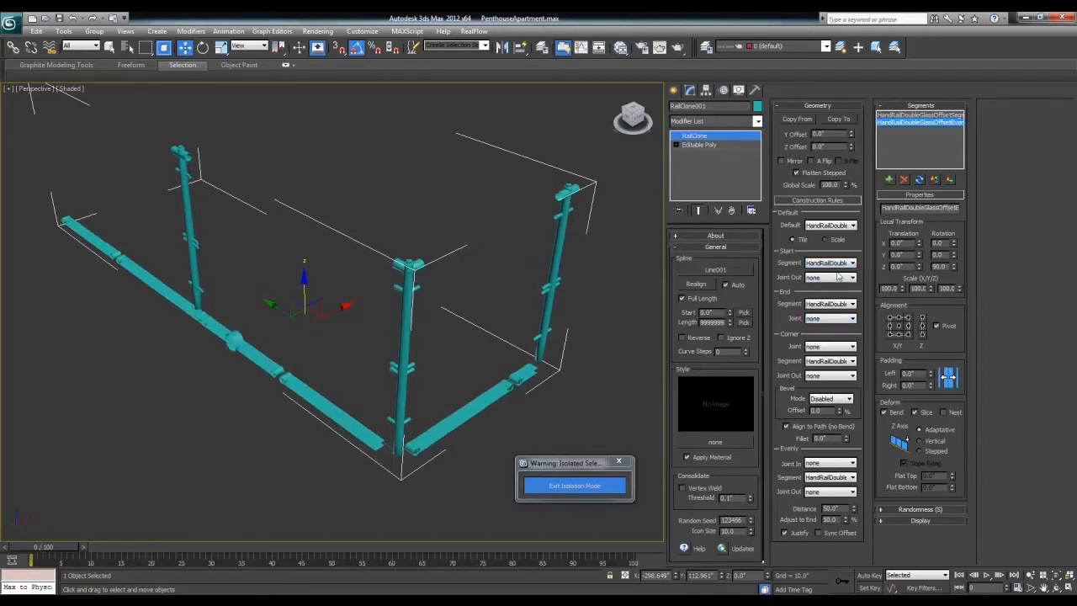
left_click(830, 226)
left_click(837, 252)
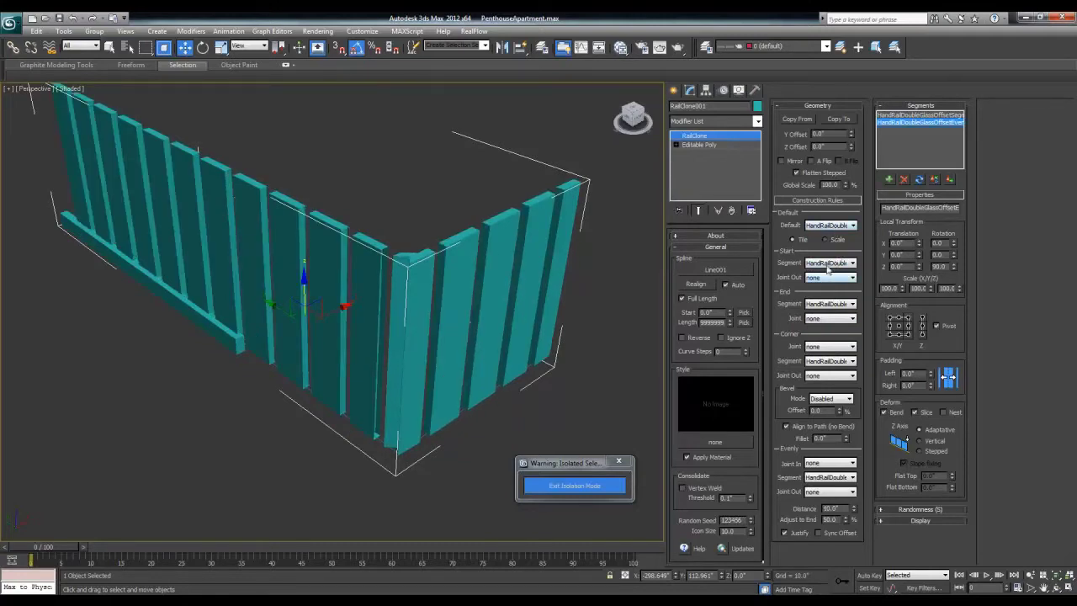
left_click(830, 262)
left_click(828, 273)
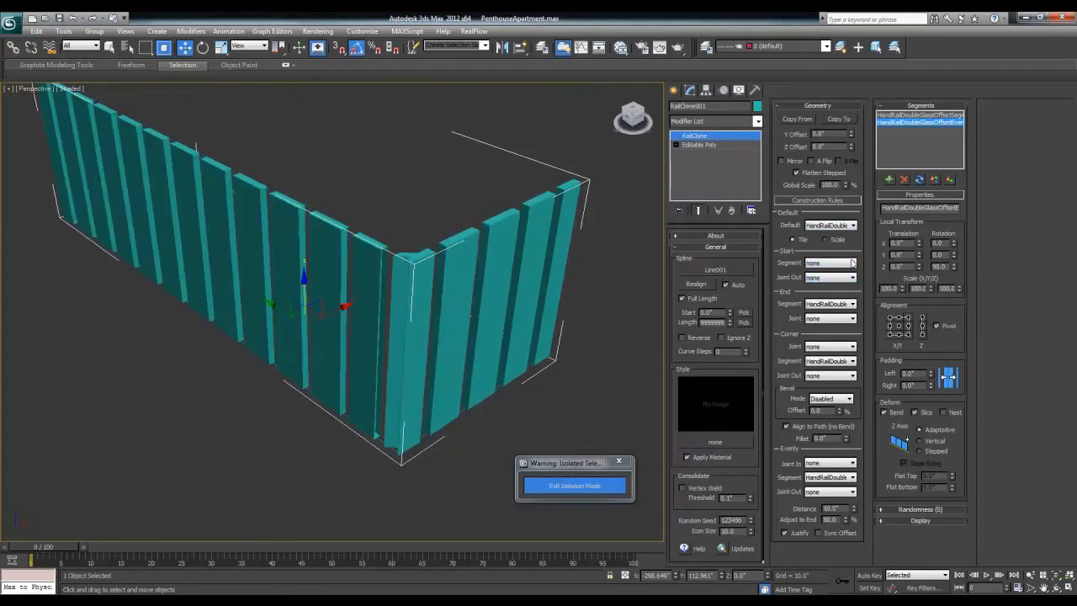
- Clear the Default segment and set the post spacing to 40
left_click(852, 225)
left_click(844, 242)
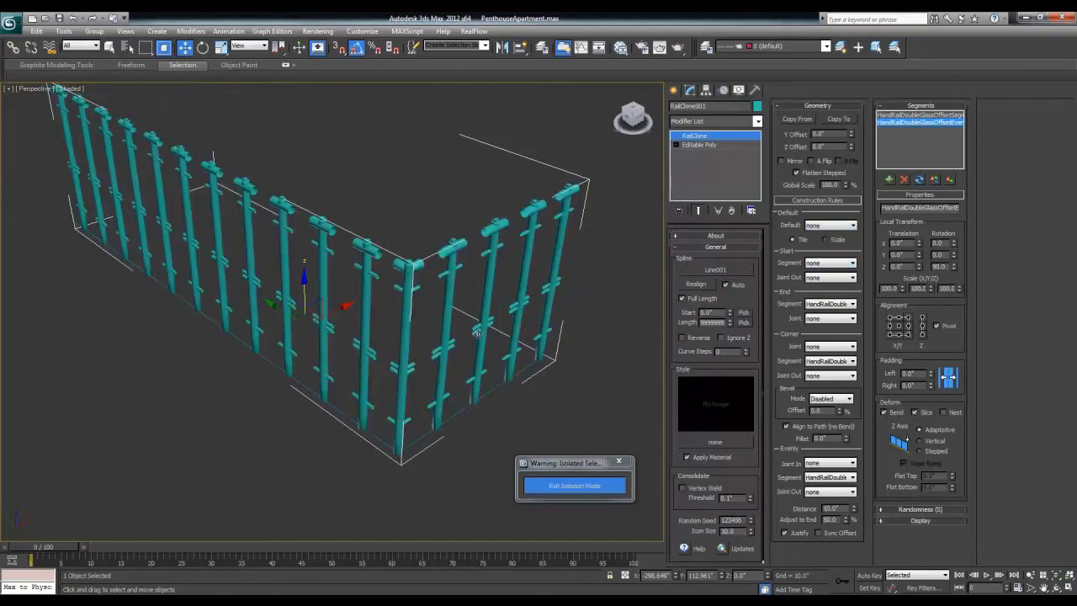
middle_click_drag(476, 334, 450, 339, "alt")
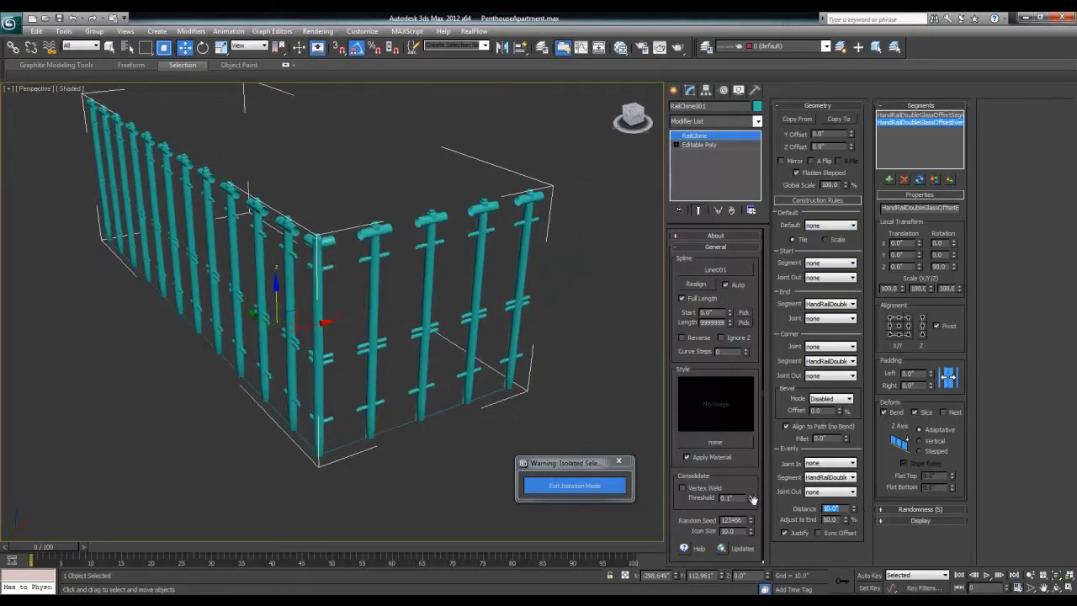
type("40")
key("Return")
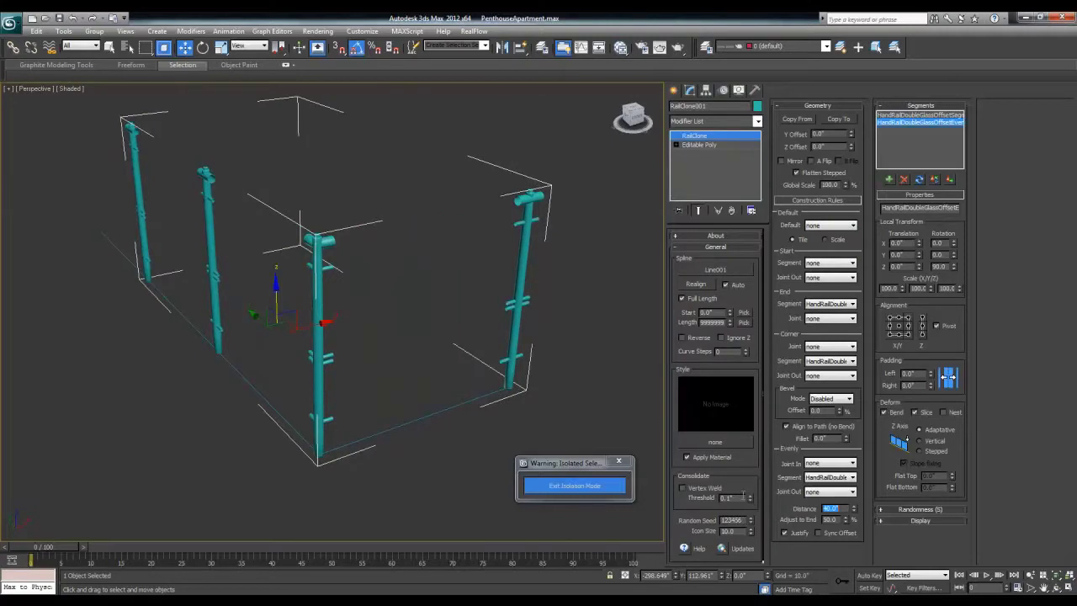
- Use the handrail piece at the start, make HandRailDouble the Default segment, and tilt it to 26.75° about X
left_click(825, 363)
left_click(830, 263)
left_click(839, 289)
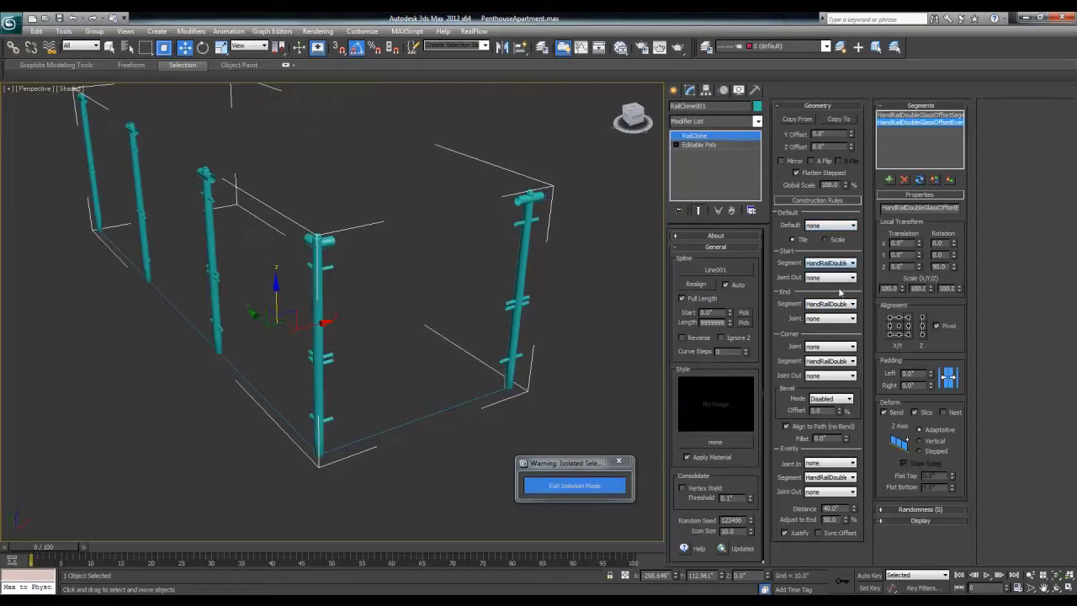
mouse_move(252, 353)
middle_mouse_down("alt")
mouse_move(293, 357)
mouse_move(269, 277)
mouse_move(250, 286)
middle_mouse_up("alt")
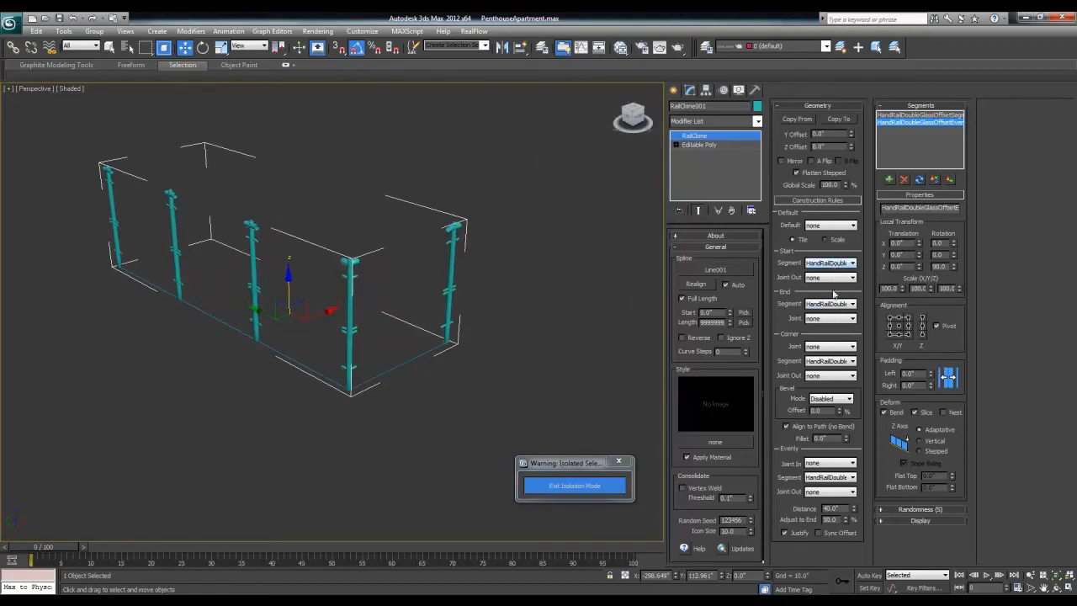
left_click(828, 225)
left_click(835, 254)
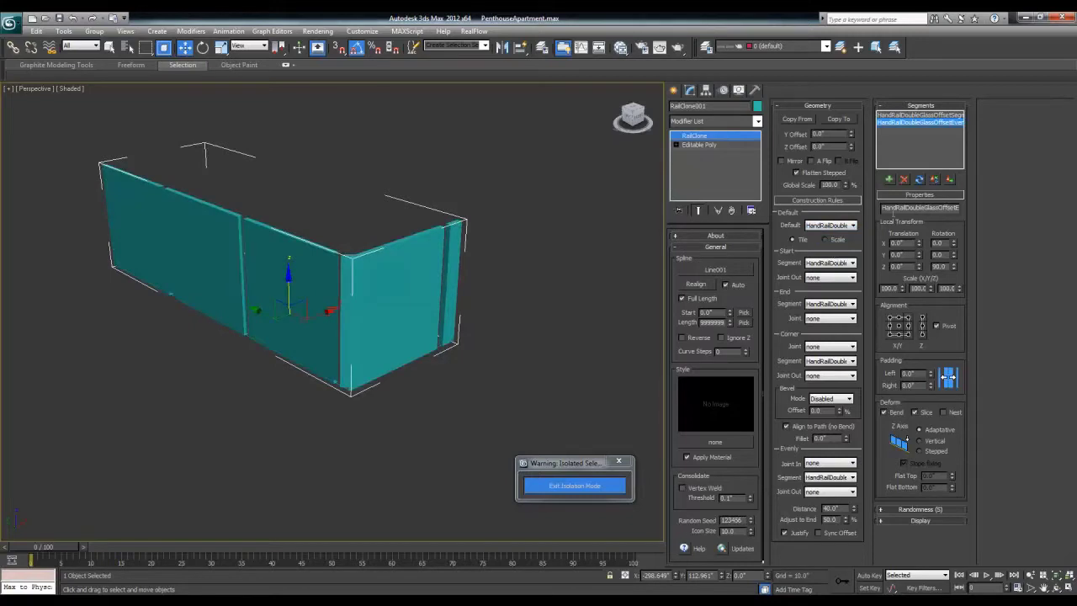
mouse_move(953, 243)
left_mouse_down()
mouse_move(883, 561)
mouse_move(927, 136)
left_mouse_up()
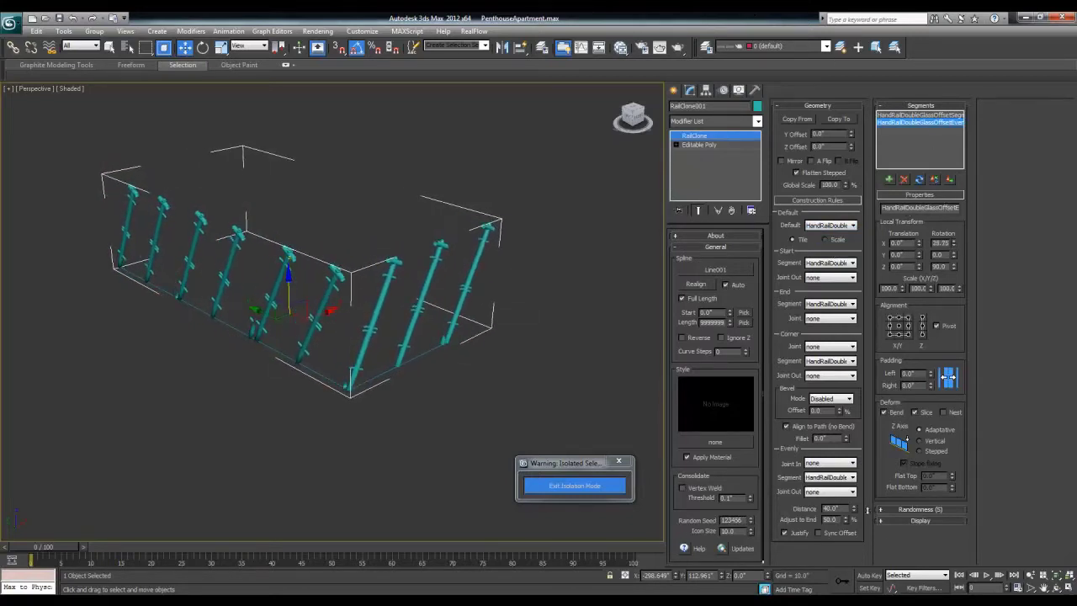
- On the first segment, turn off Slice and test rotation, alignment and padding values, resetting right padding
right_click(928, 136)
left_click(919, 114)
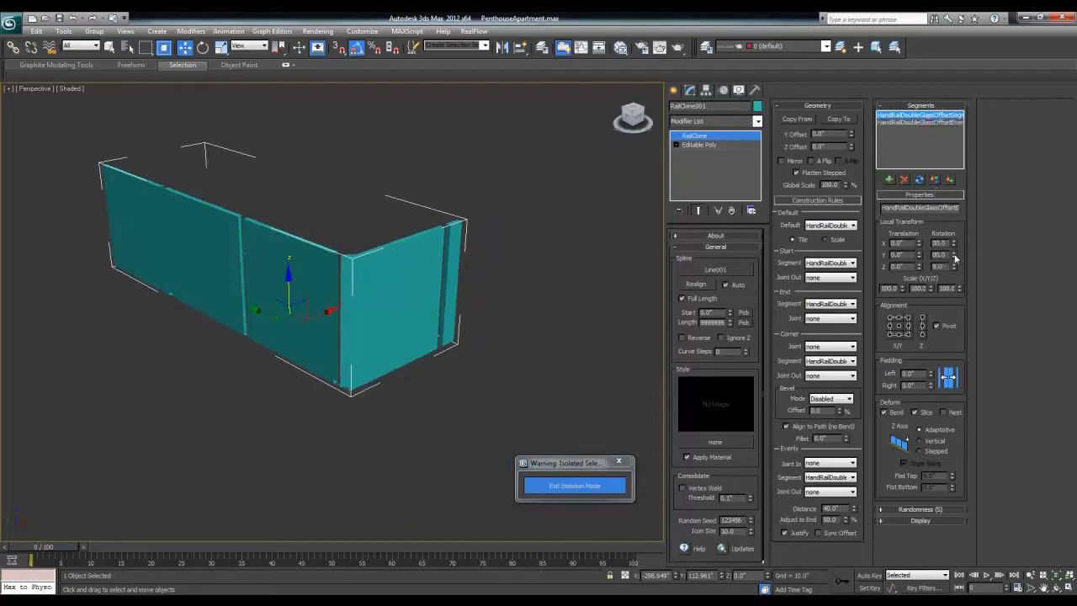
left_click_drag(954, 243, 943, 124)
left_click_drag(953, 266, 924, 38)
left_click(899, 327)
left_click(938, 325)
left_click(915, 413)
left_click_drag(931, 371, 931, 376)
left_click_drag(916, 572, 898, 74)
left_click_drag(931, 386, 967, 547)
right_click(967, 547)
mouse_move(360, 318)
middle_mouse_down("alt")
mouse_move(337, 355)
mouse_move(375, 344)
mouse_move(328, 348)
middle_mouse_up("alt")
scroll(370, 338, "up", 3)
scroll(367, 347, "up", 4)
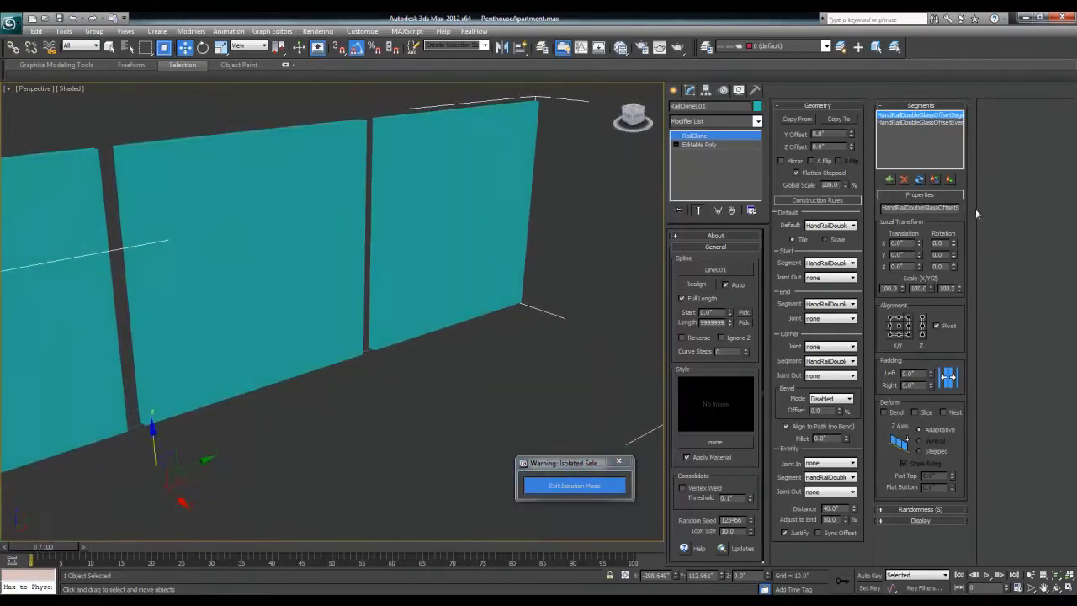
- Set the segment's rotation to 90° on Z, Y and X and make it Scale instead of Tile
left_click_drag(952, 265, 956, 174)
type("90")
key("Return")
key("shift+Tab")
type("90")
key("Return")
key("shift+Tab")
key("Return")
left_click(829, 241)
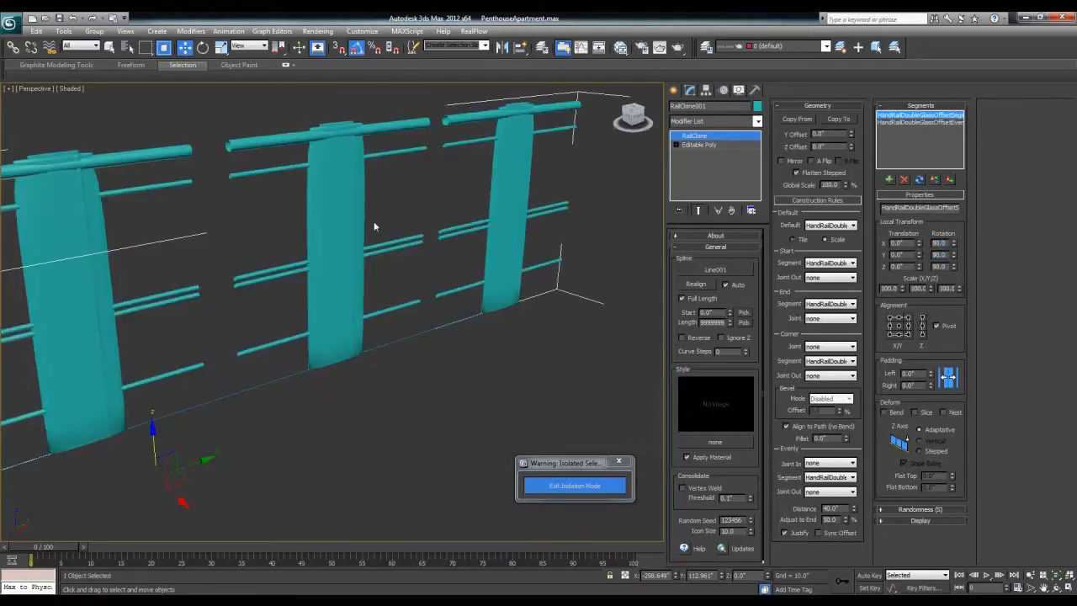
mouse_move(374, 225)
middle_mouse_down("alt")
mouse_move(410, 274)
mouse_move(398, 289)
mouse_move(532, 297)
middle_mouse_up("alt")
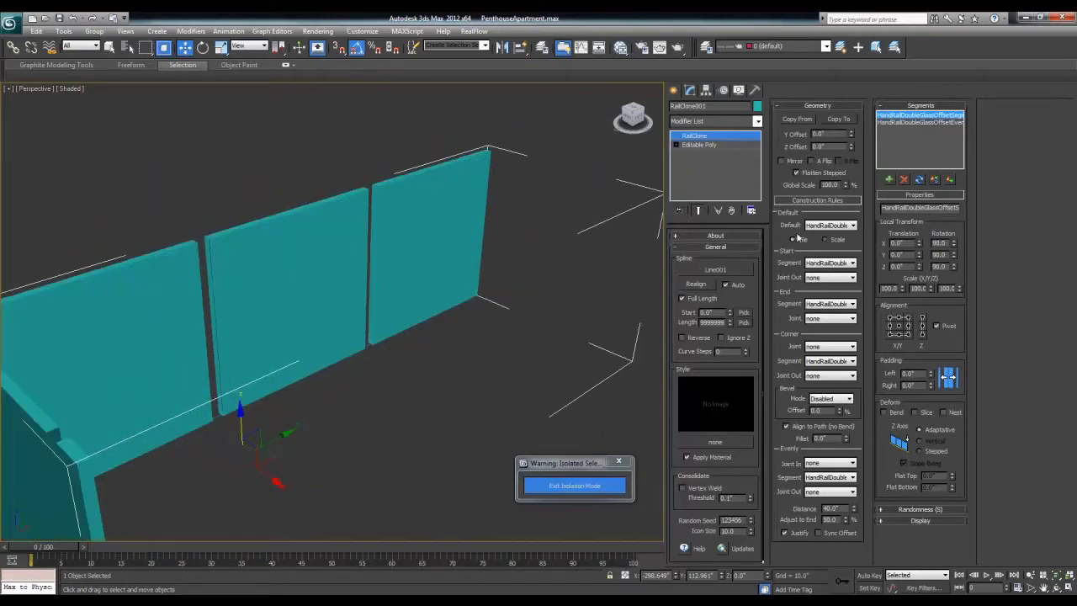
- Swap the Default segment to another handrail piece and re-enter 90° rotation on X, Y and Z
left_click(820, 225)
left_click(821, 243)
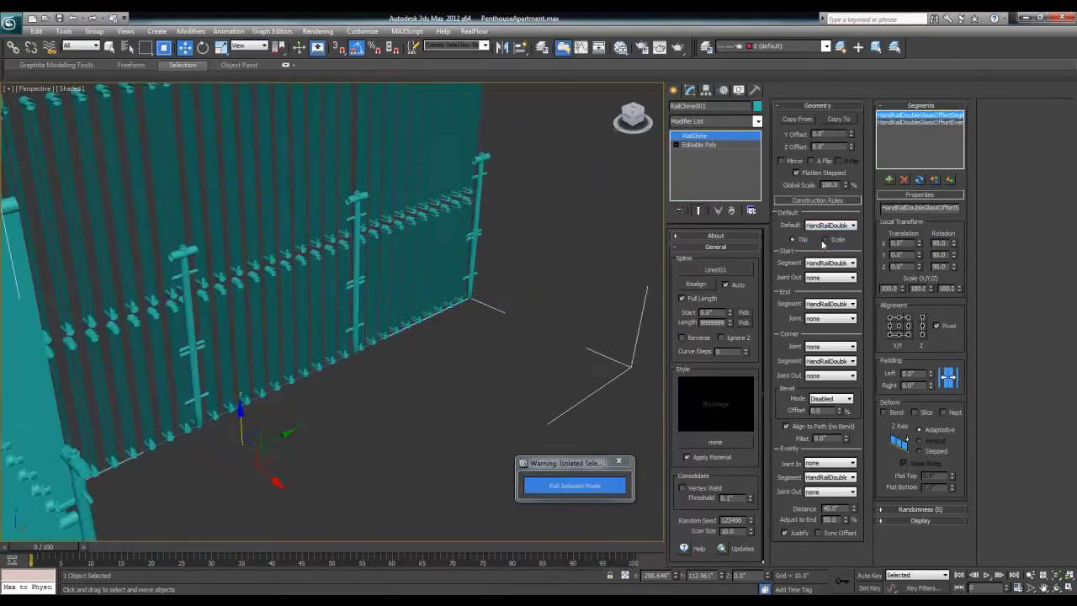
mouse_move(322, 288)
middle_mouse_down("alt")
mouse_move(379, 349)
mouse_move(395, 323)
middle_mouse_up("alt")
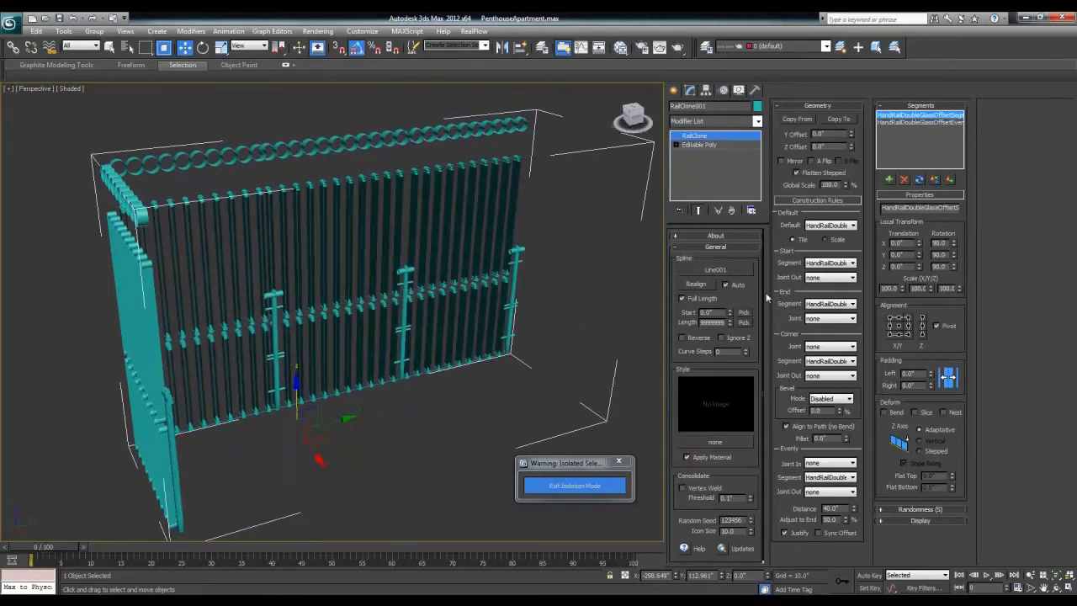
right_click(953, 244)
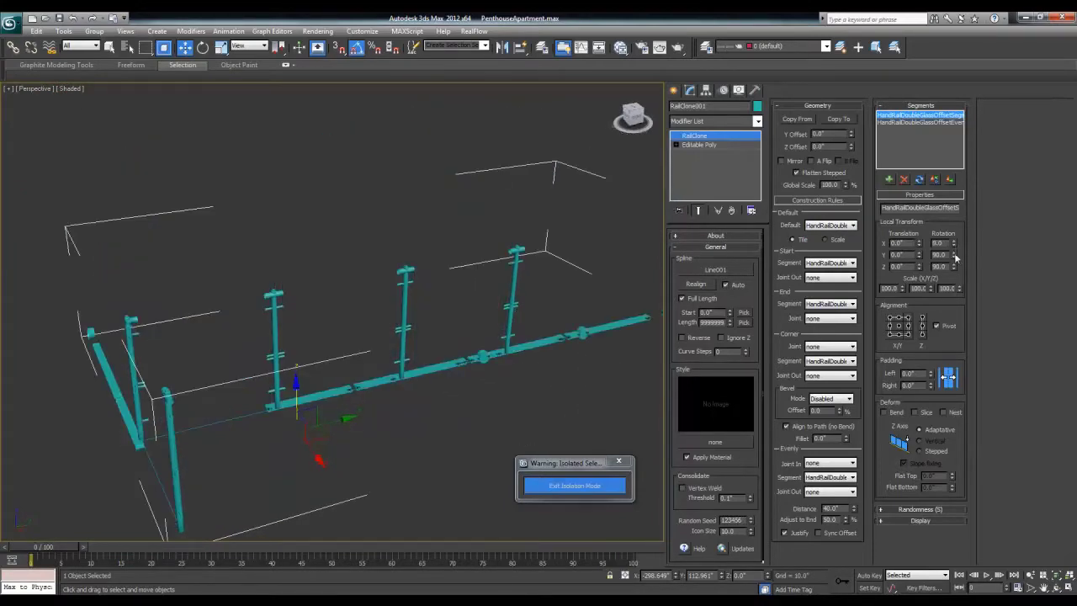
right_click(954, 255)
right_click(953, 267)
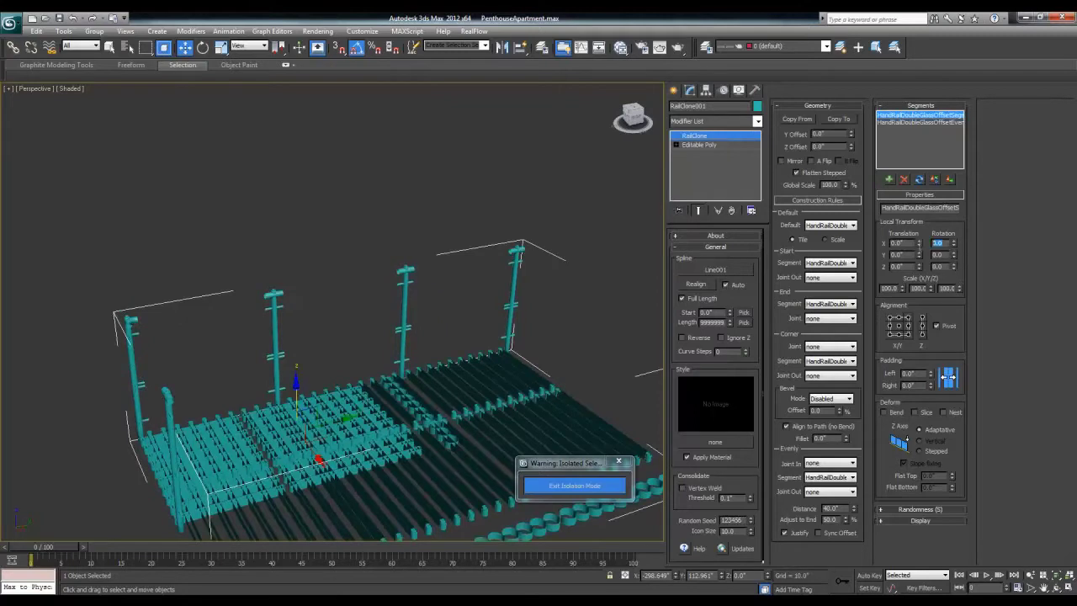
type("90")
key("Return")
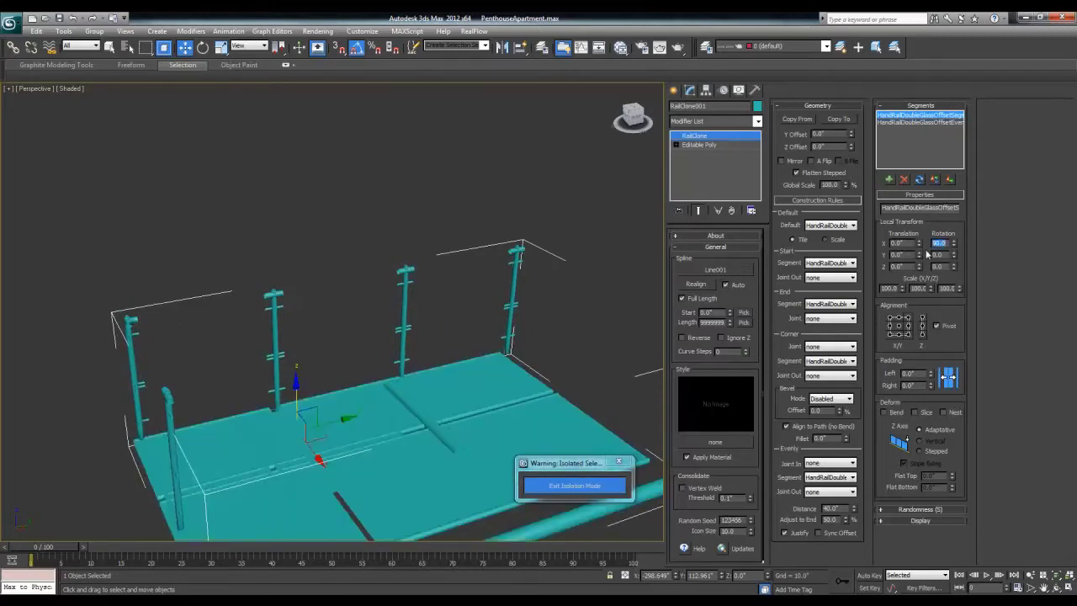
key("Tab")
key("Tab")
type("90")
key("Tab")
type("90")
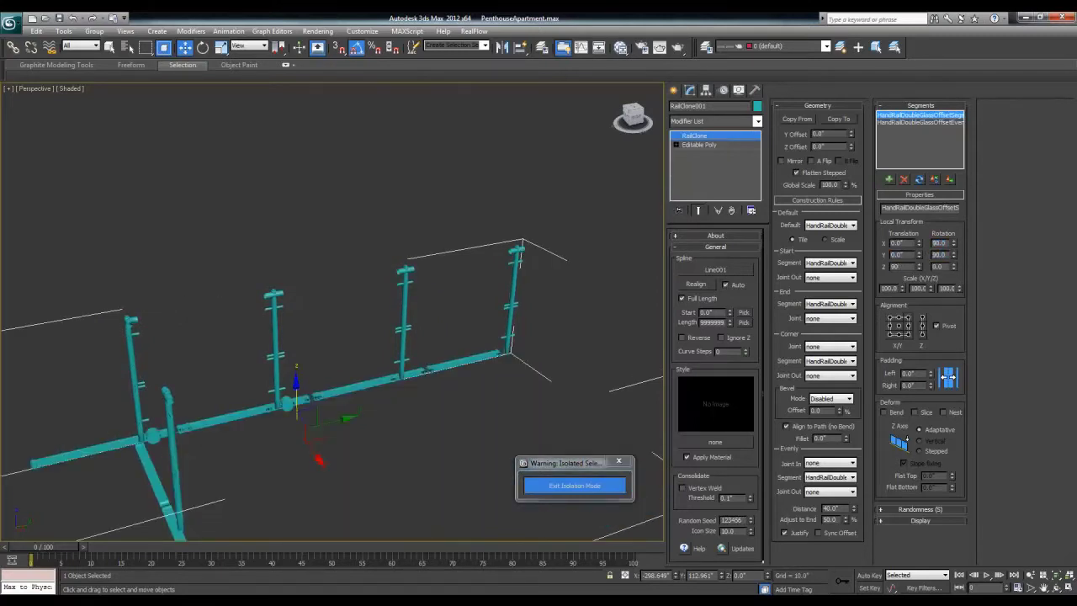
type("90")
key("Return")
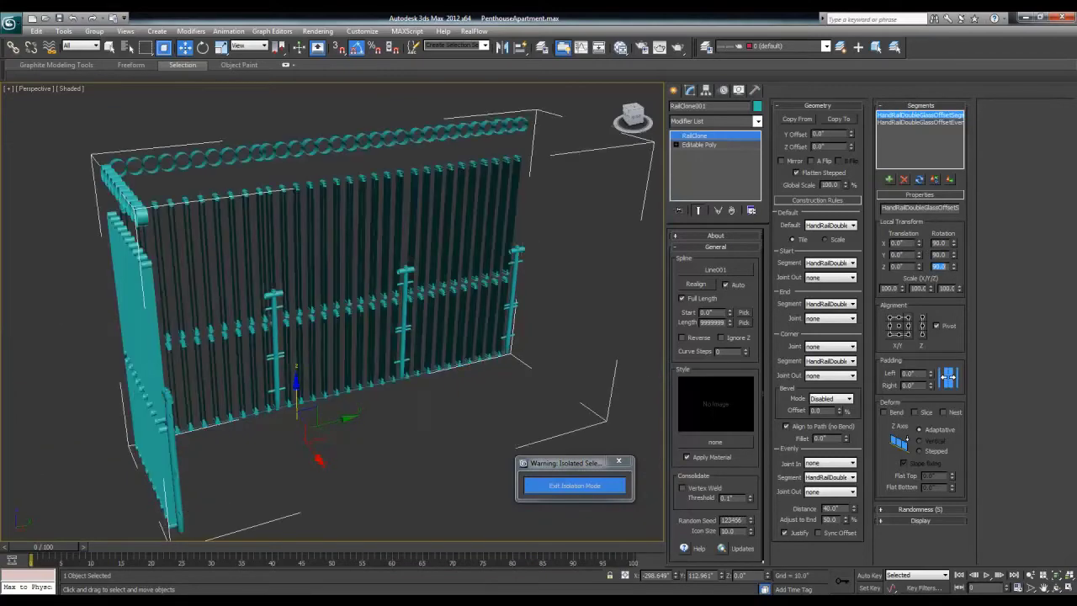
- Bring back the glass panels, test left padding, and reduce the Z scale to about 89%
mouse_move(346, 304)
middle_mouse_down("alt")
mouse_move(206, 305)
mouse_move(337, 346)
middle_mouse_up("alt")
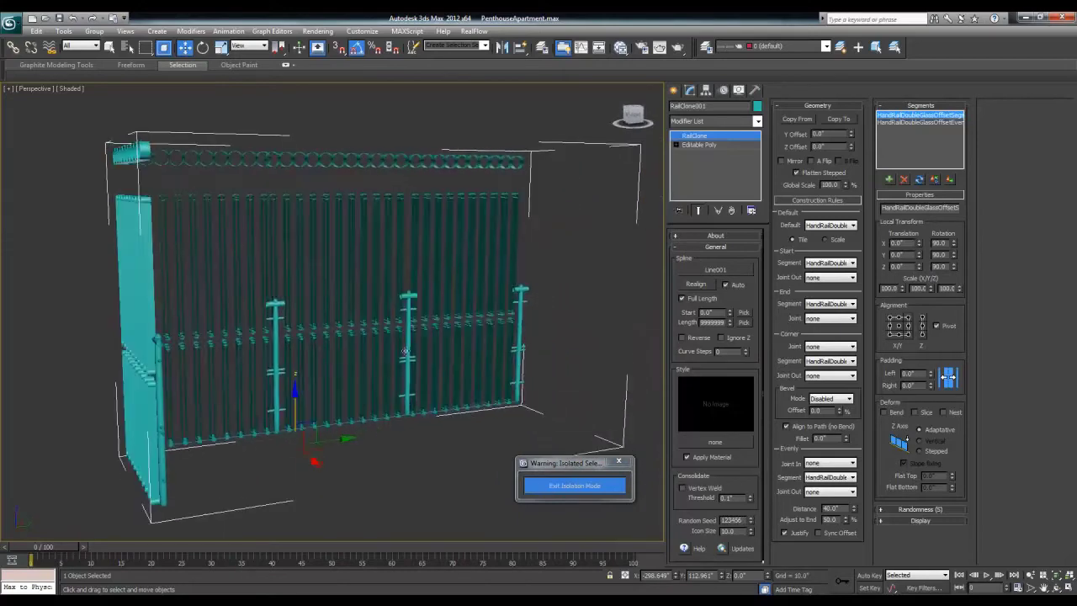
left_click(954, 258)
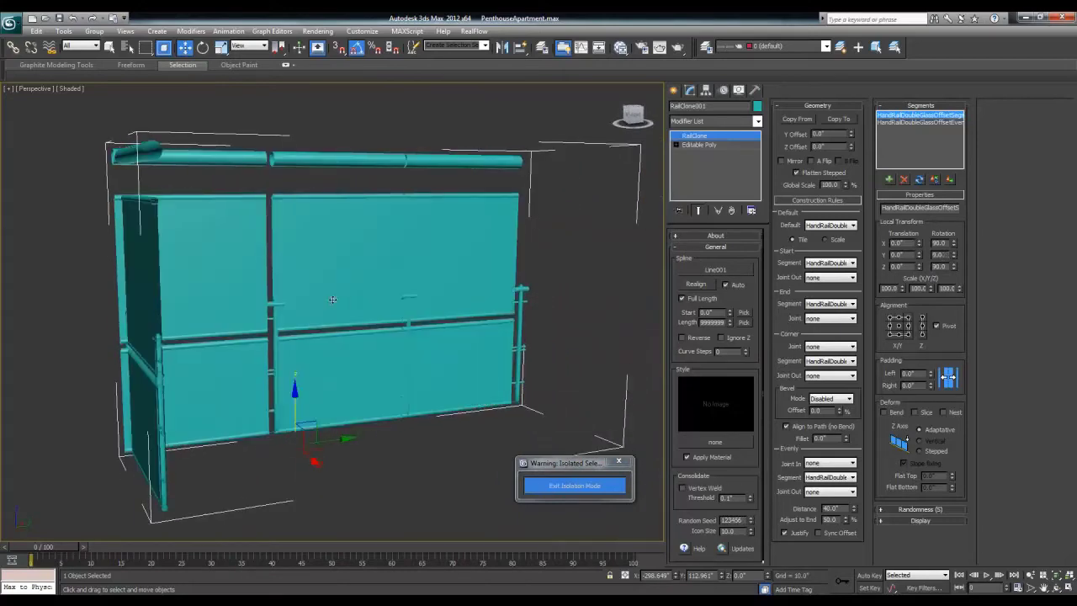
middle_click_drag(332, 299, 315, 308, "alt")
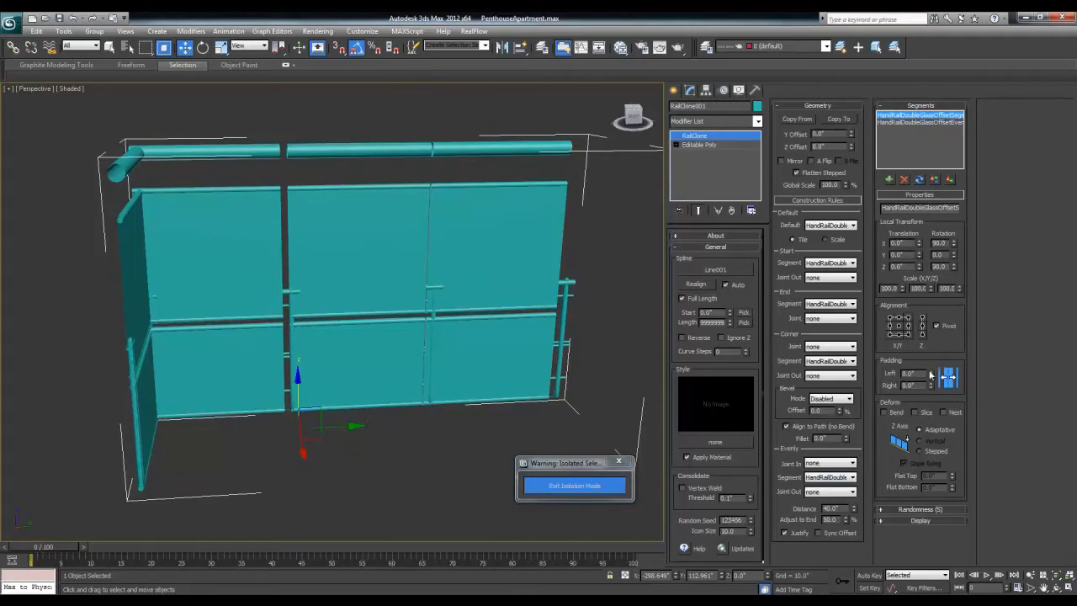
mouse_move(932, 375)
left_mouse_down()
mouse_move(914, 270)
mouse_move(917, 374)
left_mouse_up()
left_click_drag(956, 290, 957, 320)
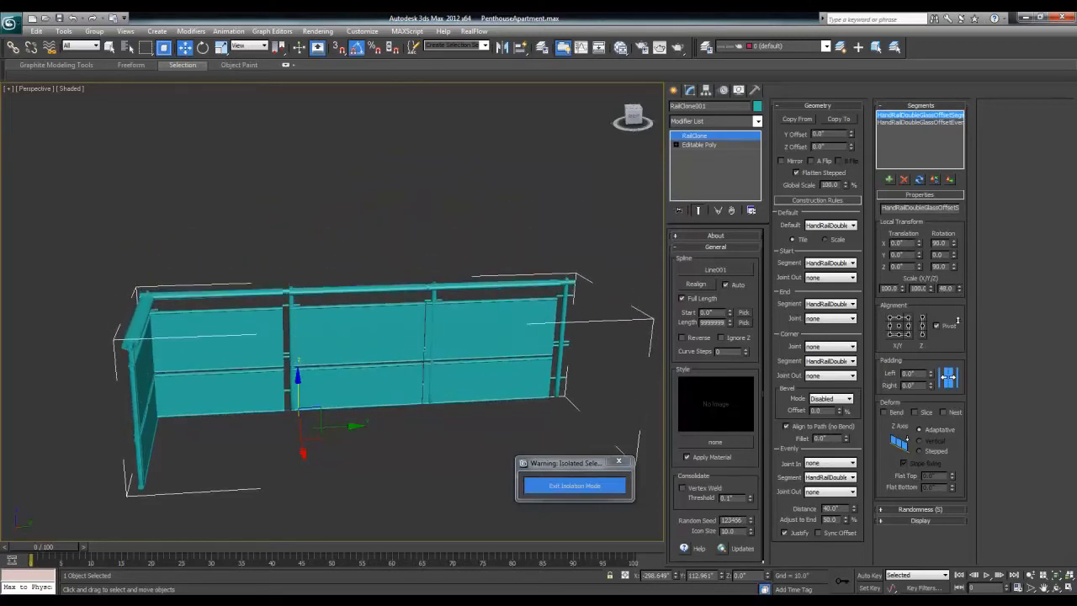
- Scale the handrail segment to 48 percent on X and Y
double_click(889, 288)
type("48")
key("Tab")
type("48")
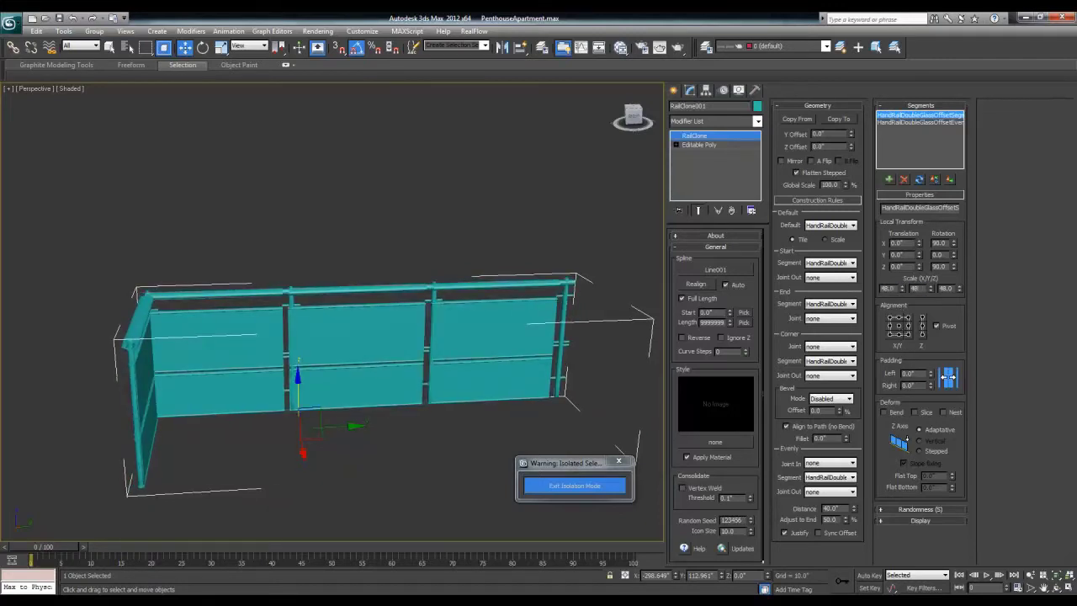
key("Tab")
- Inspect the scaled railing up close and compare it with the glass-railing reference photo
scroll(439, 370, "down", 3)
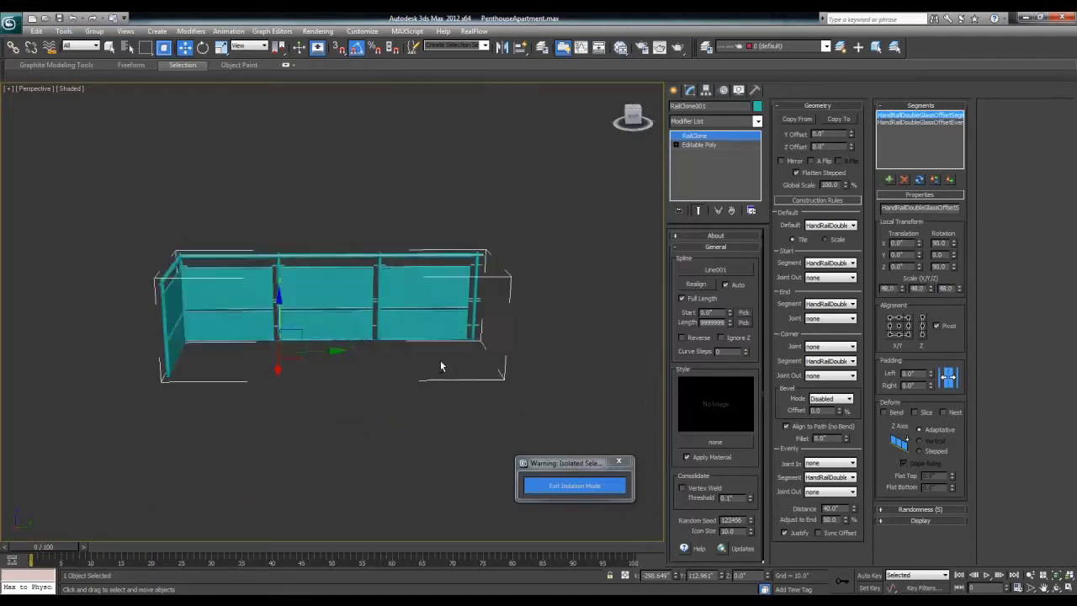
mouse_move(440, 360)
middle_mouse_down("alt")
mouse_move(373, 384)
mouse_move(526, 276)
mouse_move(456, 327)
mouse_move(466, 310)
mouse_move(396, 341)
mouse_move(480, 309)
mouse_move(291, 411)
mouse_move(367, 416)
mouse_move(413, 331)
mouse_move(375, 398)
mouse_move(318, 314)
mouse_move(413, 329)
middle_mouse_up("alt")
scroll(370, 388, "up", 5)
scroll(370, 388, "up", 2)
scroll(399, 344, "up", 2)
mouse_move(488, 294)
middle_mouse_down()
mouse_move(424, 186)
mouse_move(419, 271)
middle_mouse_up()
key("alt+Tab")
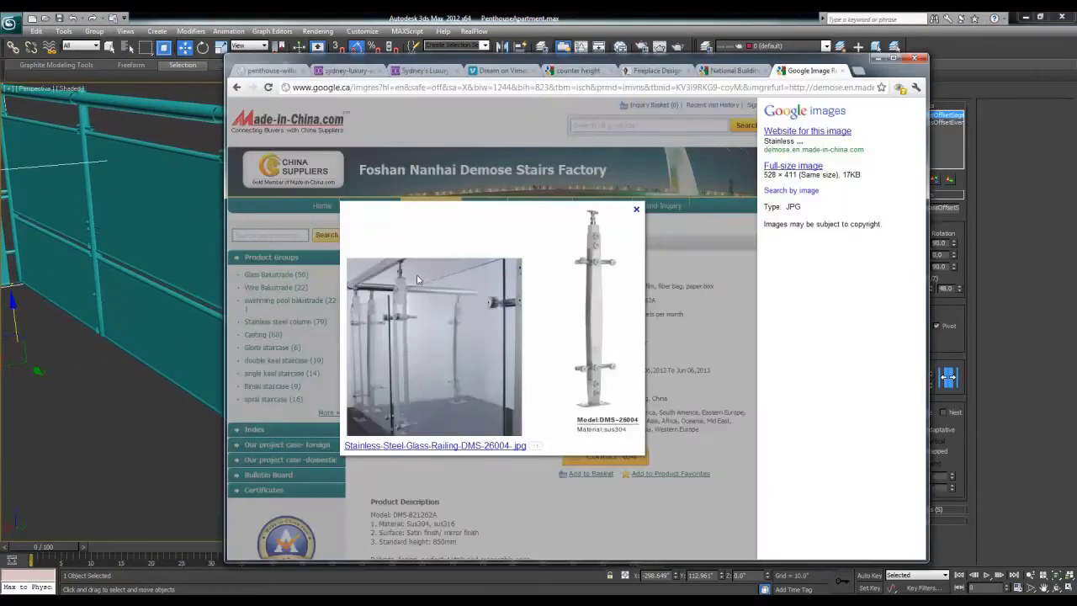
key("alt+Tab")
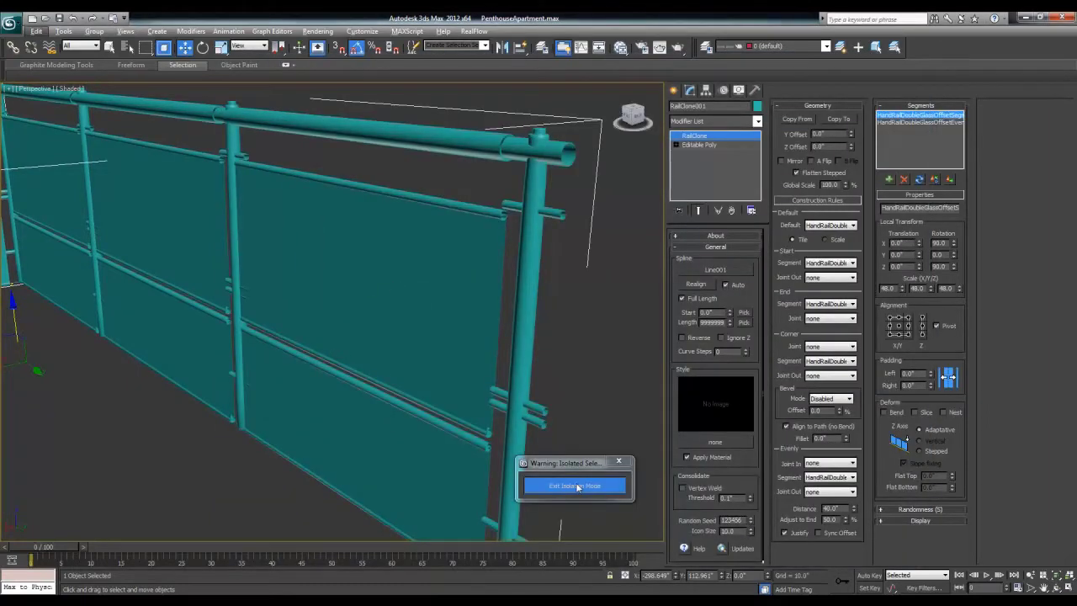
- Select the green glass panel piece and move it left beside the orange post
scroll(324, 316, "down", 5)
scroll(324, 316, "down", 3)
scroll(419, 314, "down", 3)
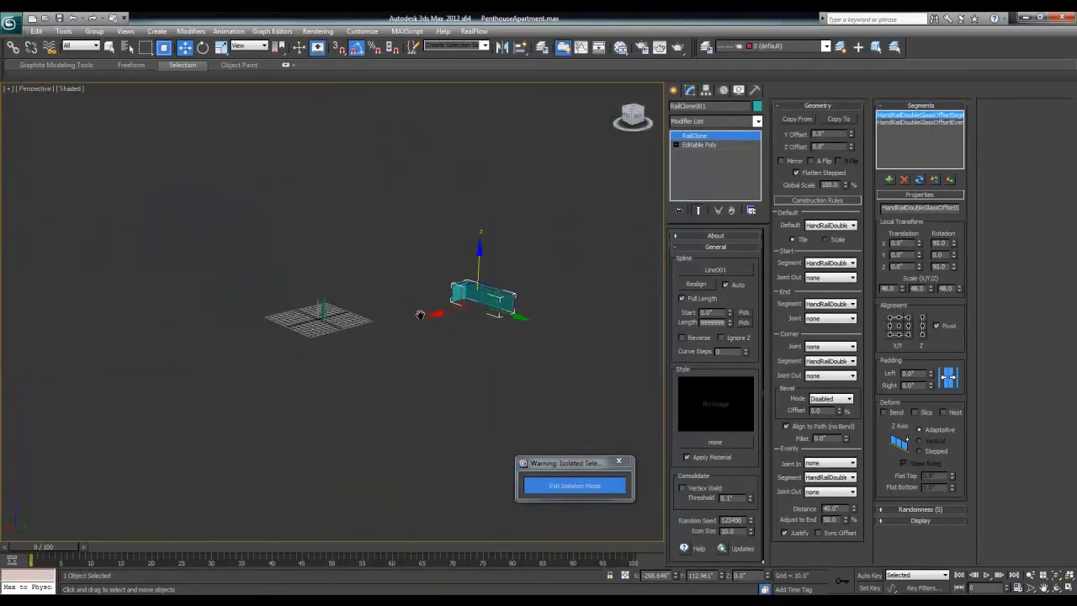
scroll(419, 315, "up", 3)
scroll(403, 331, "up", 2)
scroll(365, 336, "up", 4)
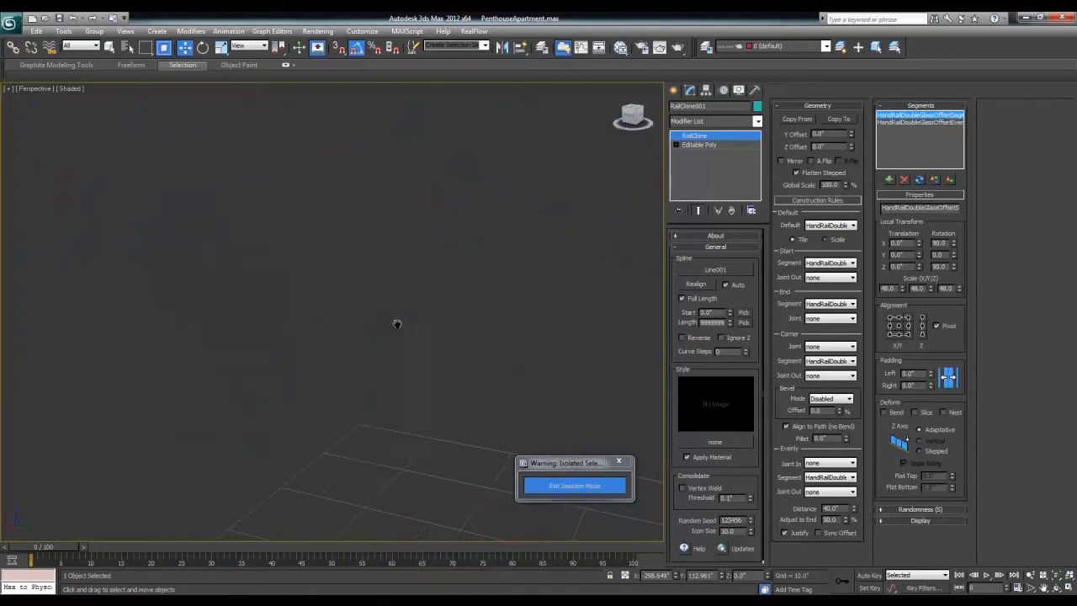
scroll(235, 300, "down", 3)
left_click(357, 374)
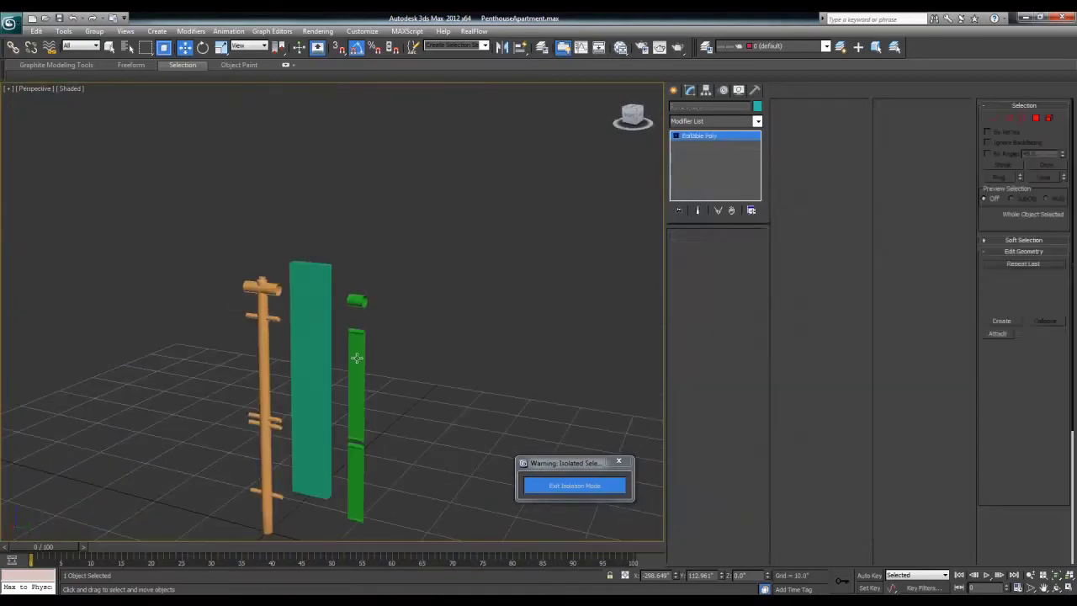
scroll(356, 370, "up", 3)
middle_click_drag(328, 375, 354, 360, "alt")
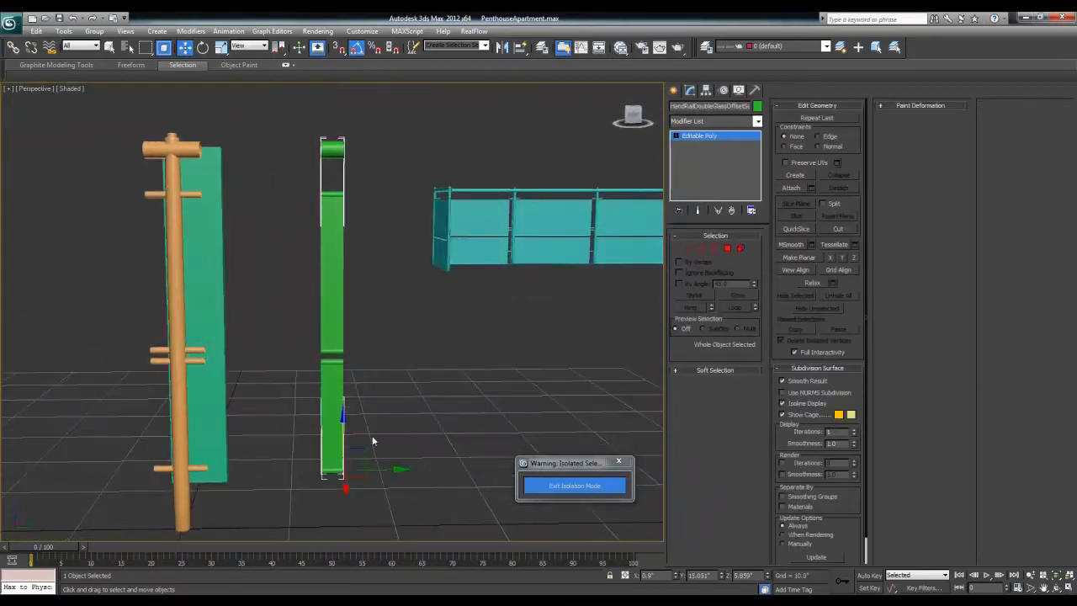
left_click_drag(379, 475, 266, 475)
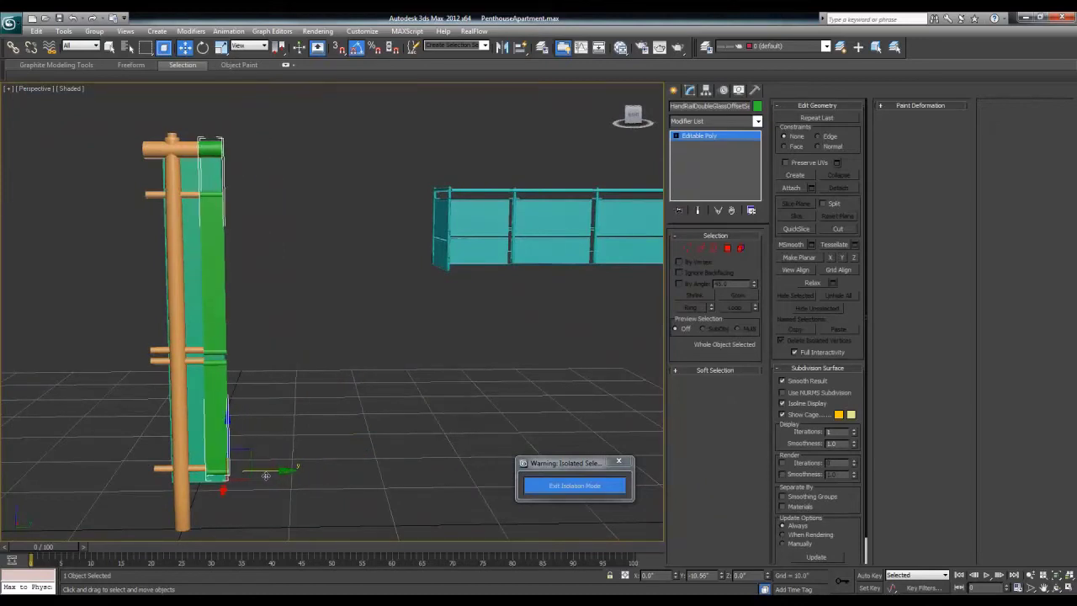
- Using Affect Pivot Only, reset the handrail piece's pivot Z to 0 so it sits at its base
key("alt+w")
key("alt+w")
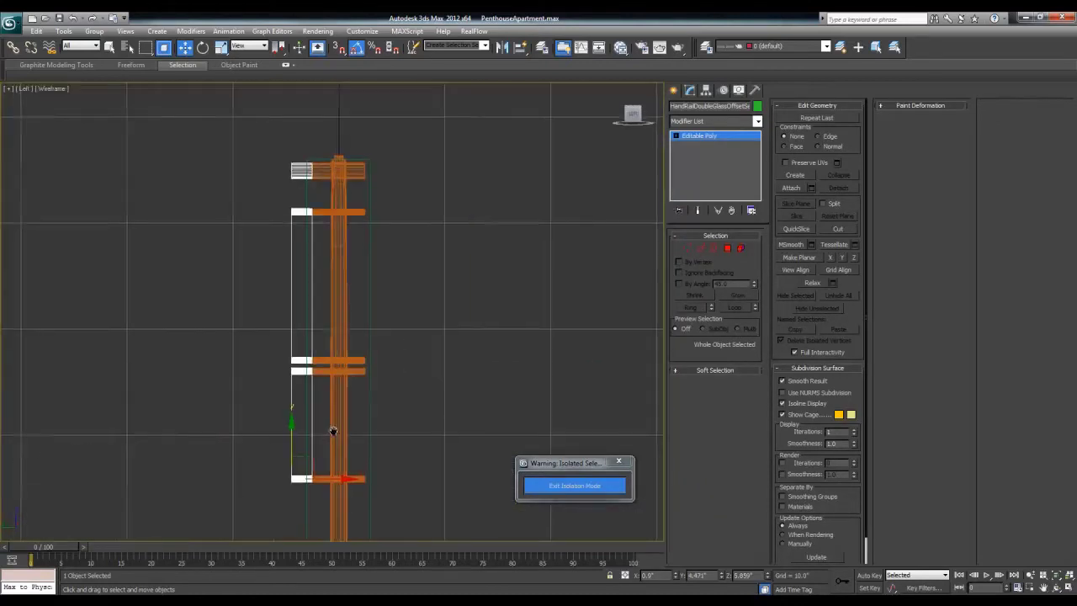
scroll(332, 425, "up", 3)
scroll(334, 423, "up", 4)
scroll(379, 298, "up", 2)
scroll(387, 370, "up", 2)
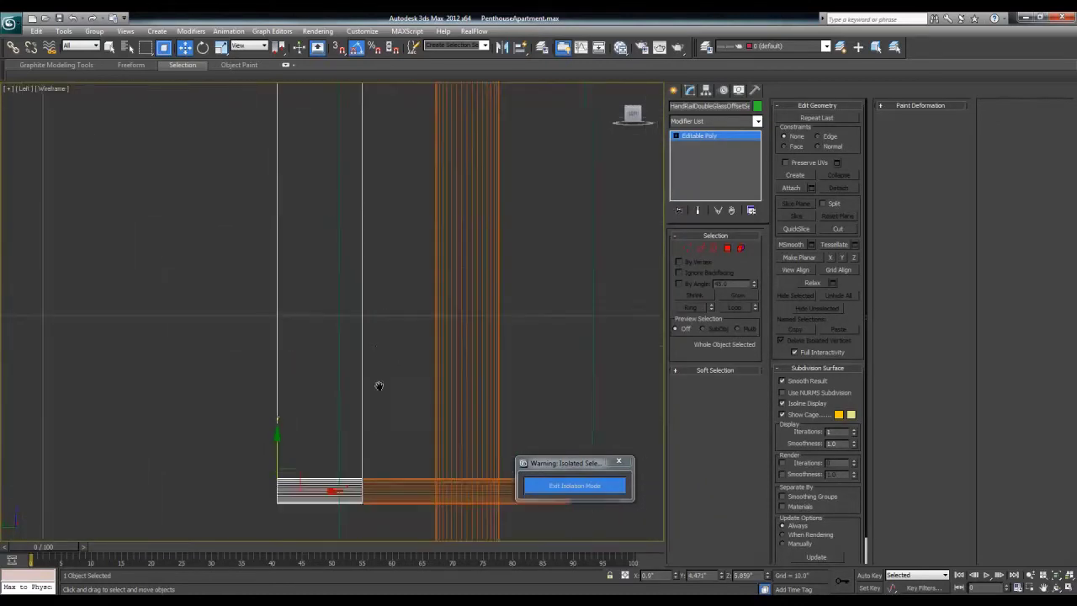
scroll(378, 387, "down", 1)
scroll(378, 387, "down", 4)
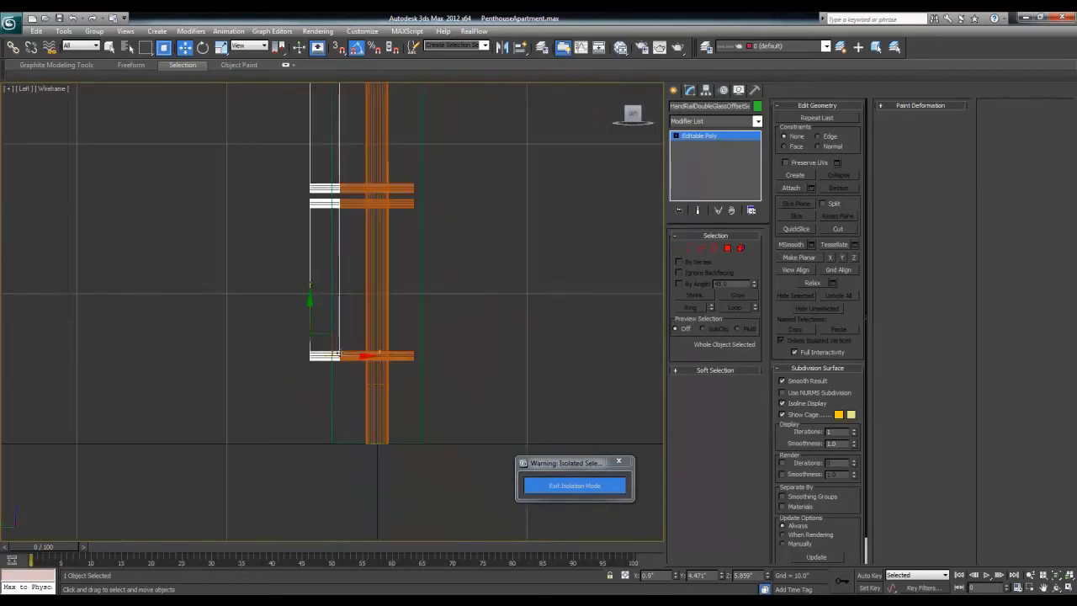
left_click(706, 90)
left_click(714, 160)
left_click(715, 219)
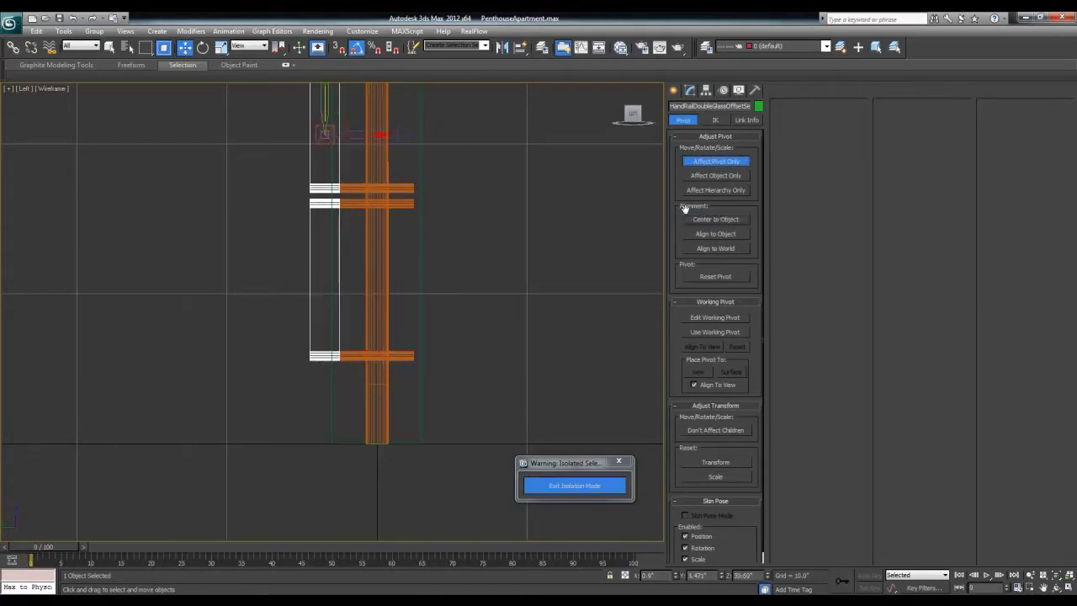
left_click(712, 160)
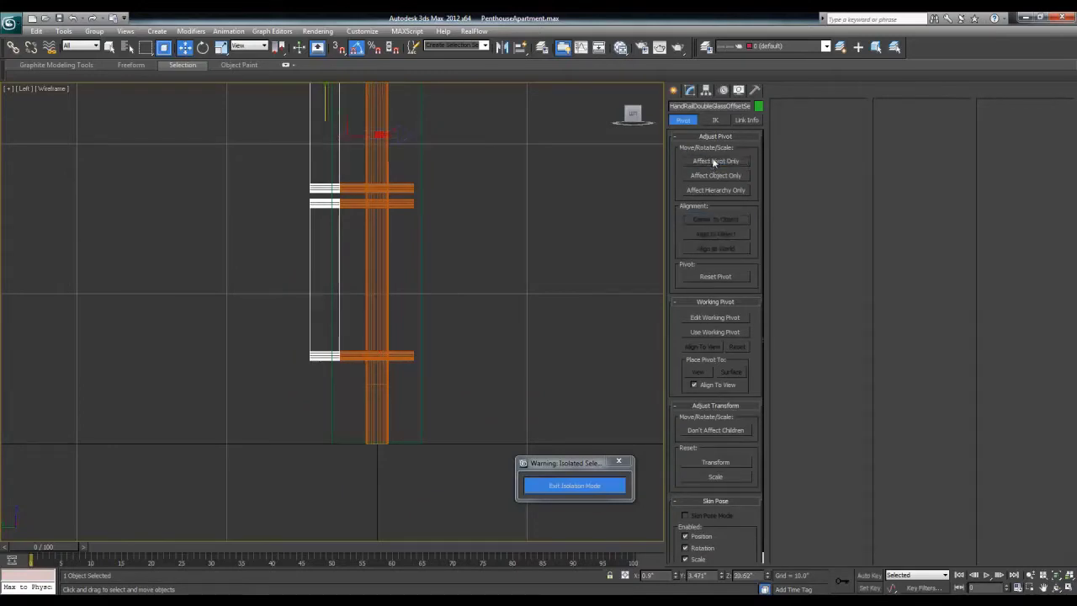
left_click(712, 160)
right_click(766, 577)
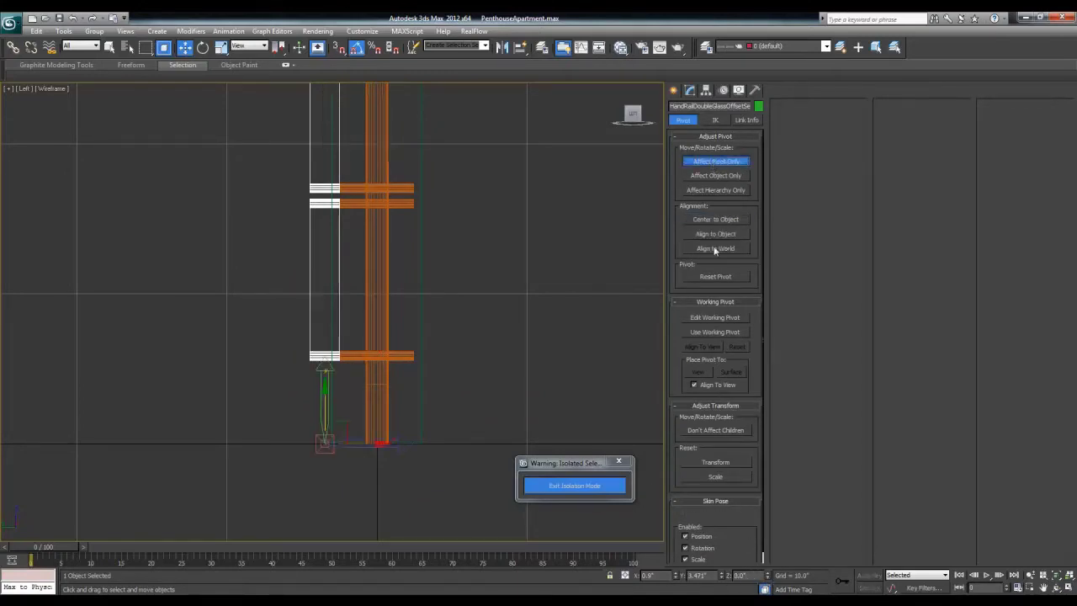
left_click(714, 160)
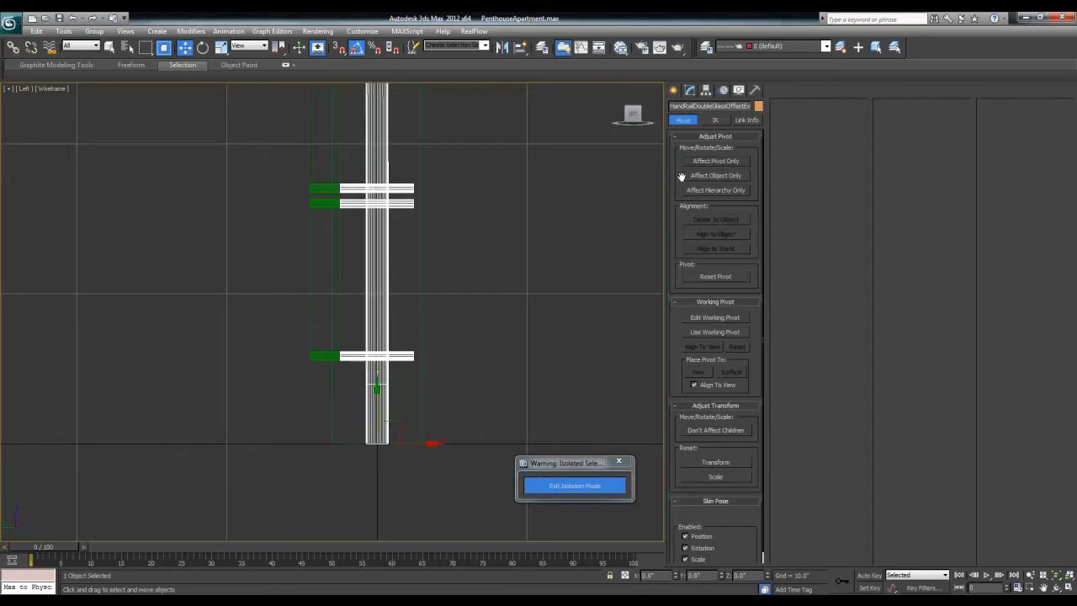
- Isolate the cyan RailClone001 railing in a maximized perspective view and show its Modify parameters
scroll(454, 364, "down", 3)
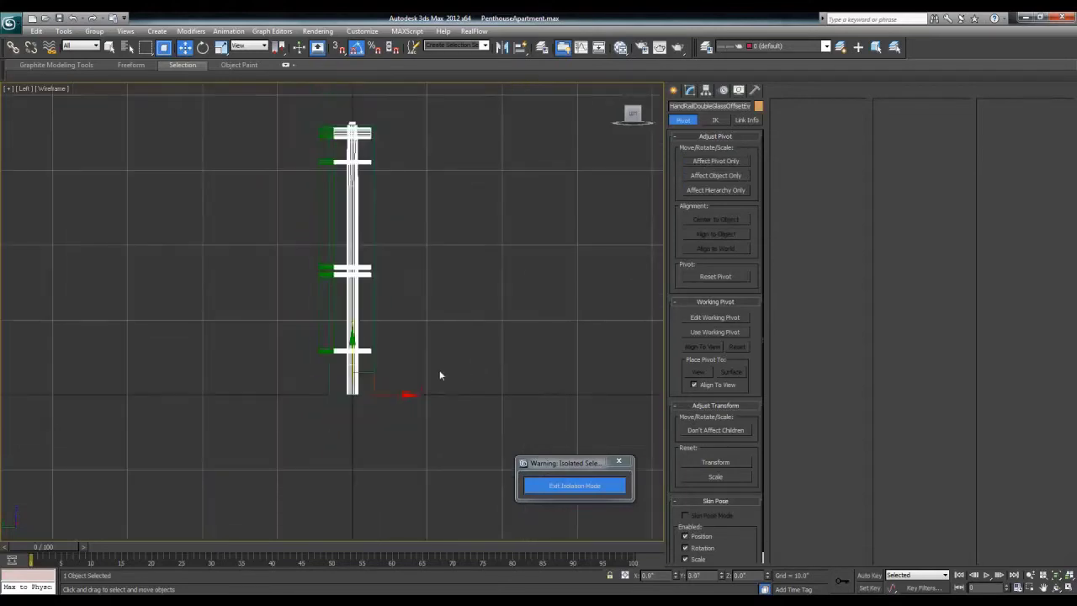
left_click(320, 326)
key("alt+w")
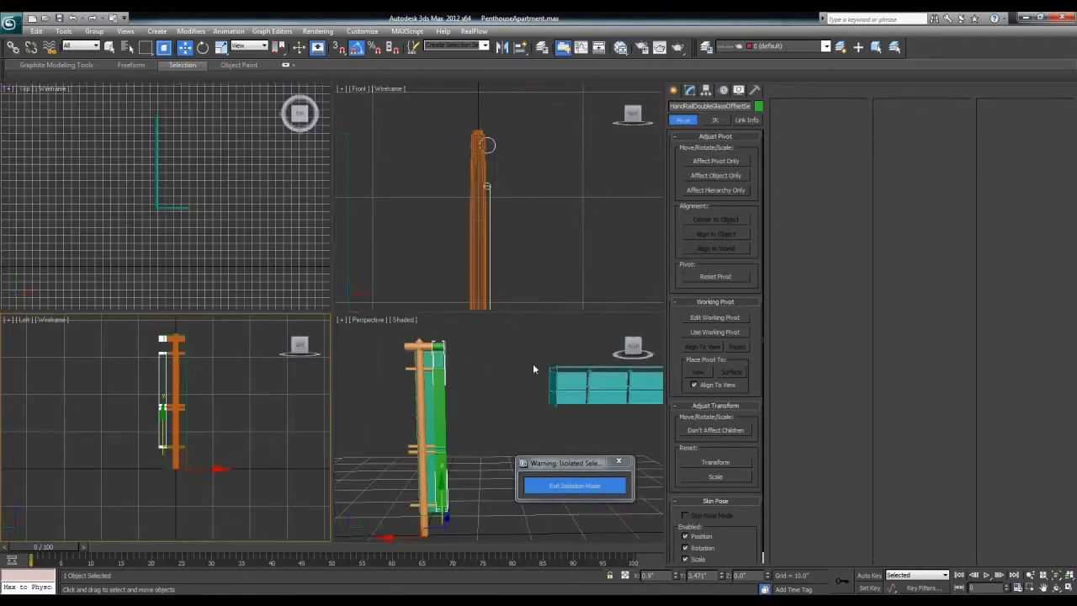
key("alt+w")
left_click(542, 244)
key("alt+q")
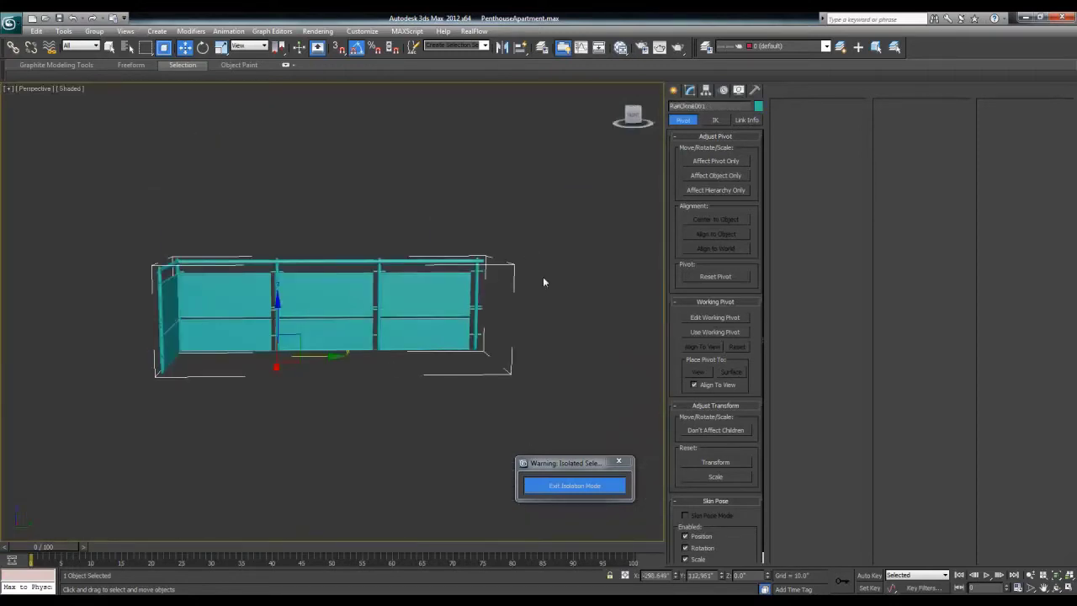
scroll(388, 365, "up", 2)
scroll(387, 364, "up", 3)
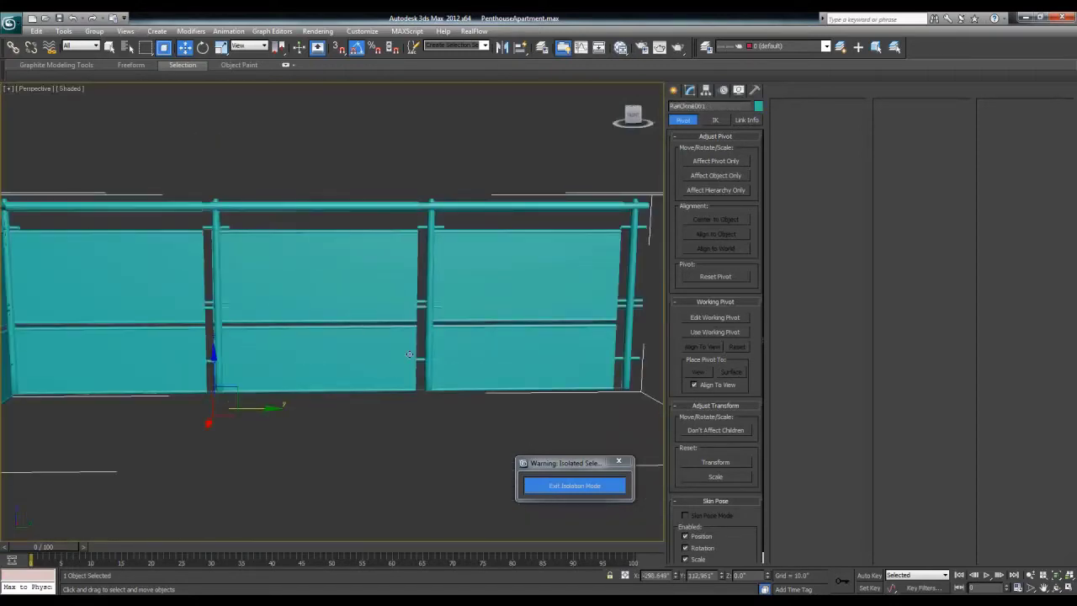
left_click(693, 90)
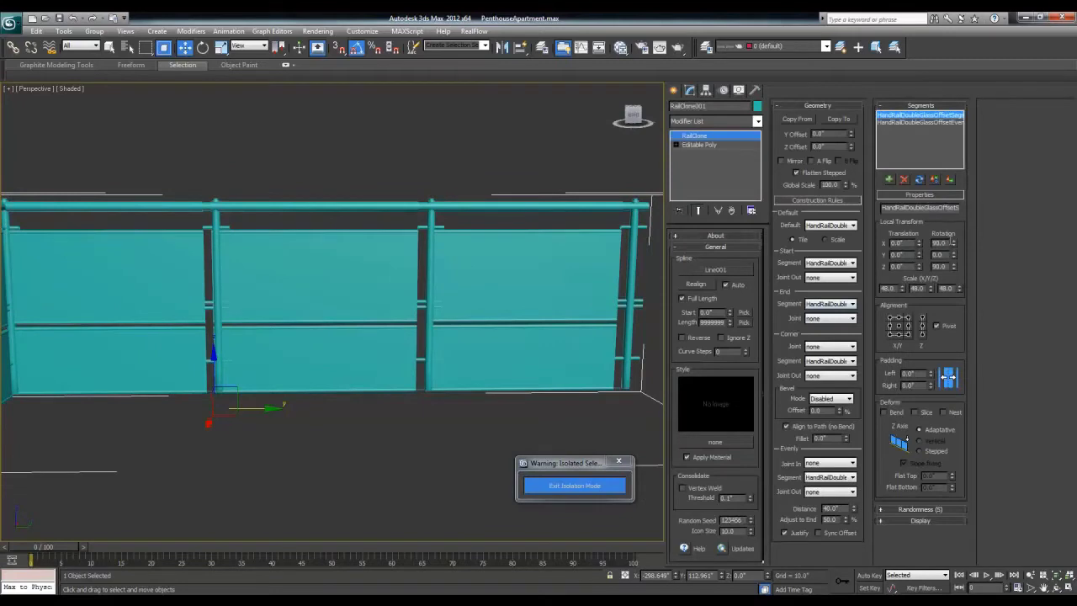
- Reset the segment scale, try a value of 90, then revert it to 100
right_click(930, 290)
right_click(902, 290)
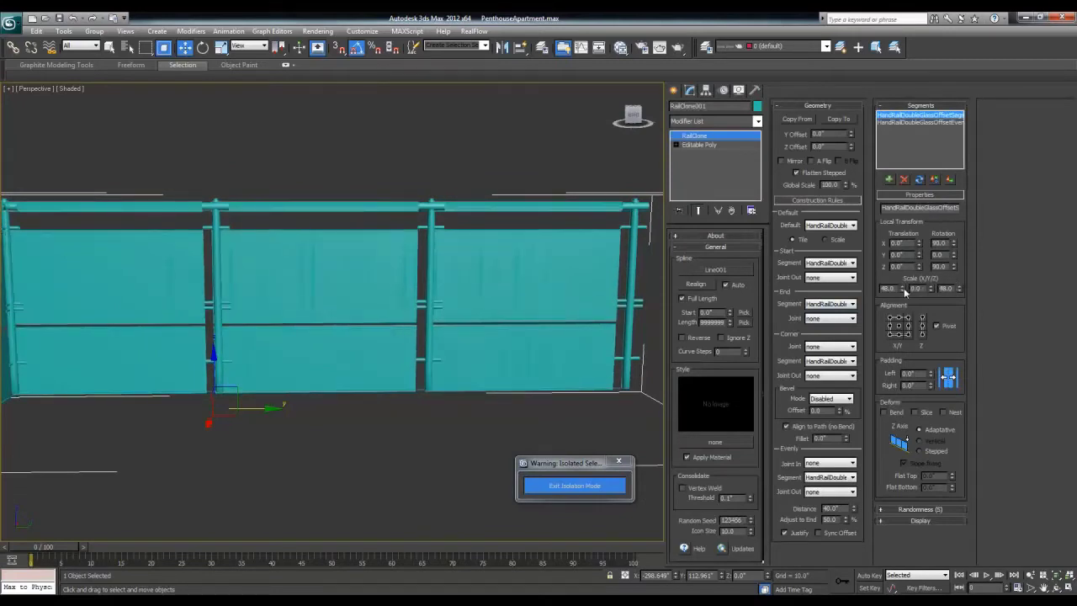
right_click(959, 290)
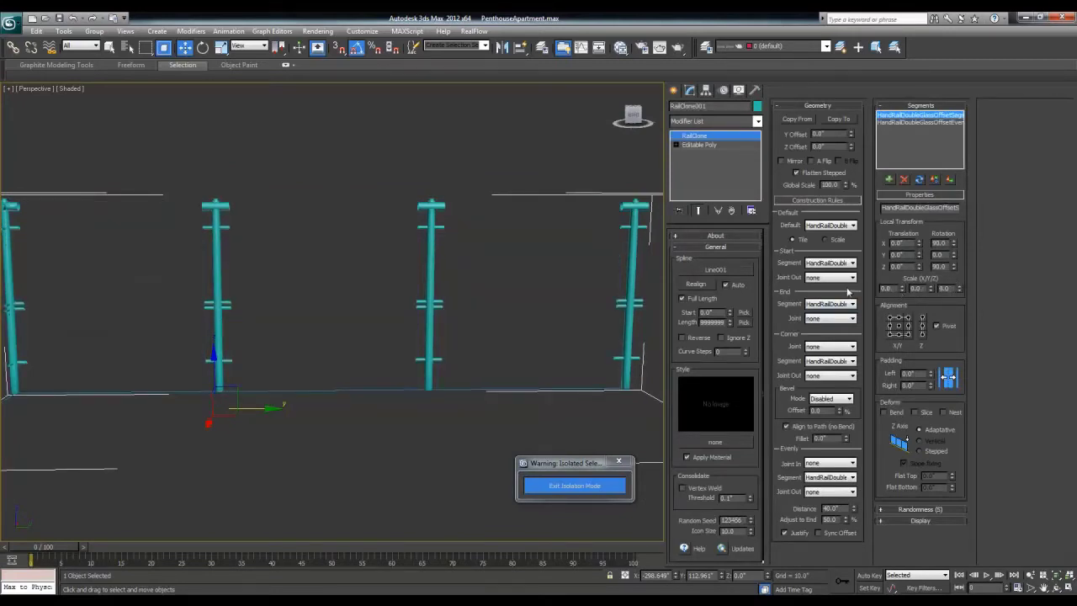
type("90")
key("Tab")
scroll(545, 328, "down", 5)
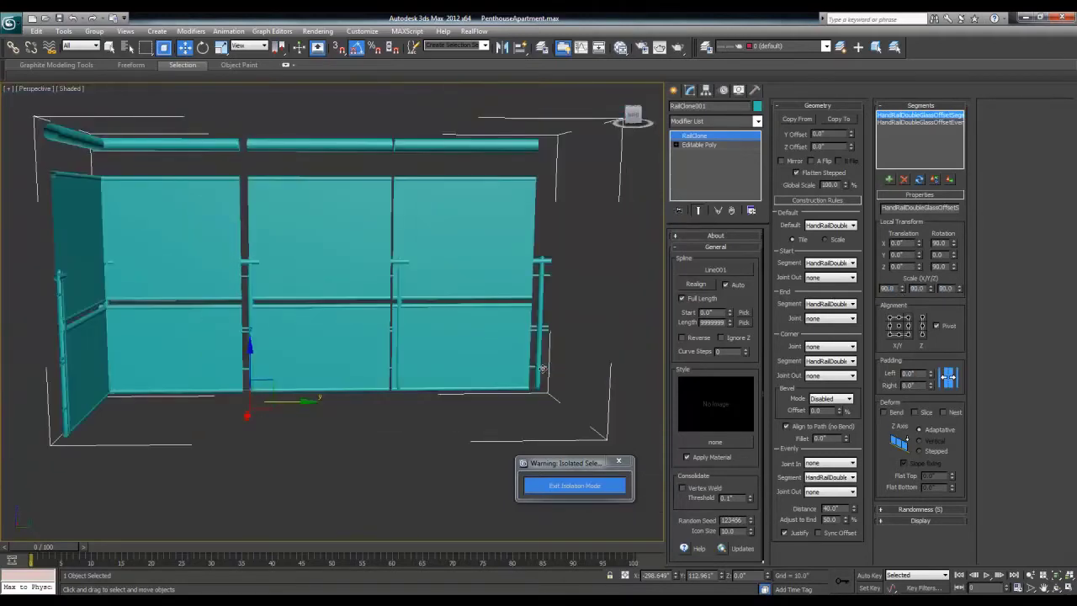
mouse_move(545, 329)
middle_mouse_down("alt")
mouse_move(517, 362)
mouse_move(555, 353)
middle_mouse_up("alt")
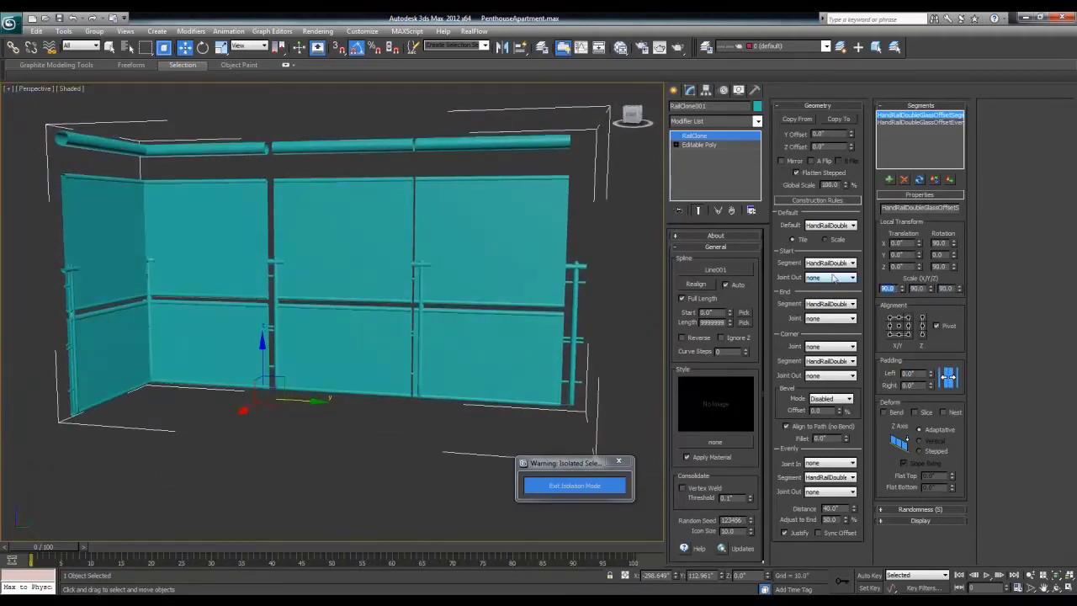
key("ctrl+z")
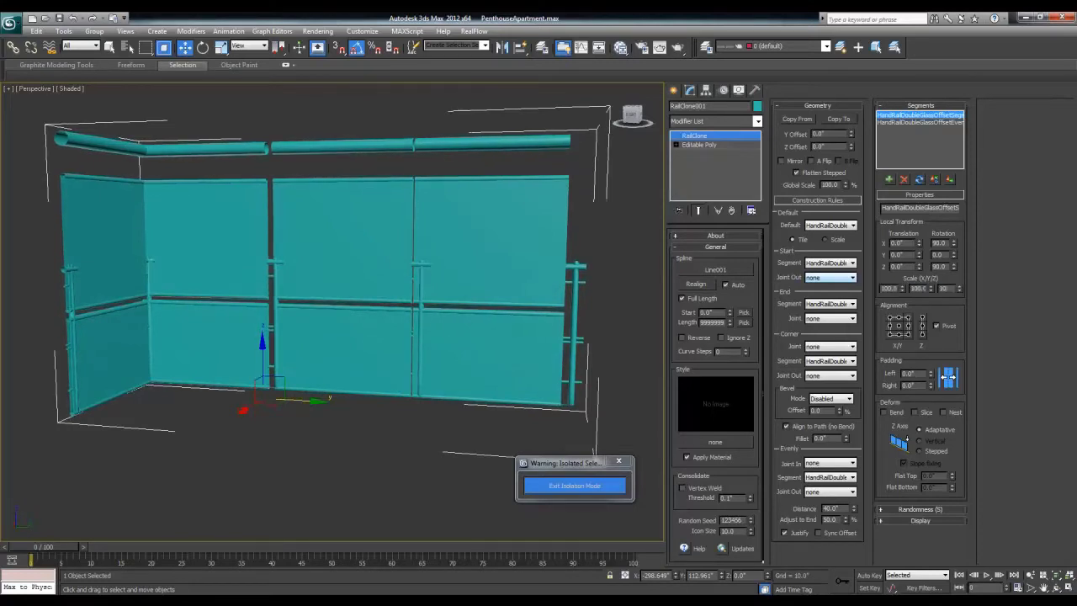
key("shift+z")
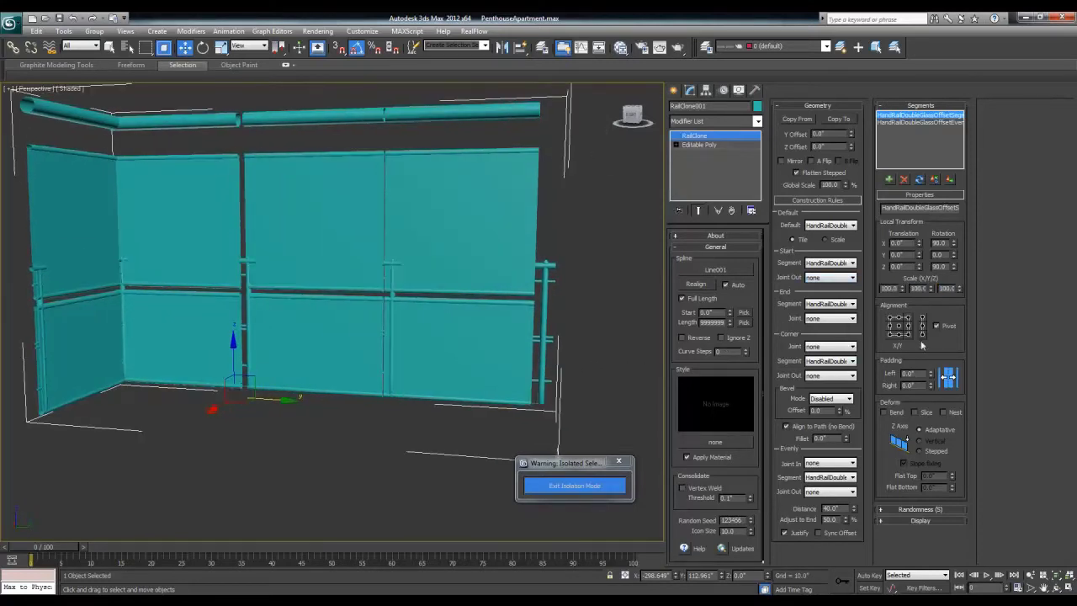
- Switch the Default construction rule from Tile to Scale and rotate the segment so posts stand upright
left_click(936, 327)
mouse_move(508, 363)
middle_mouse_down("alt")
mouse_move(300, 346)
mouse_move(319, 351)
mouse_move(295, 357)
middle_mouse_up("alt")
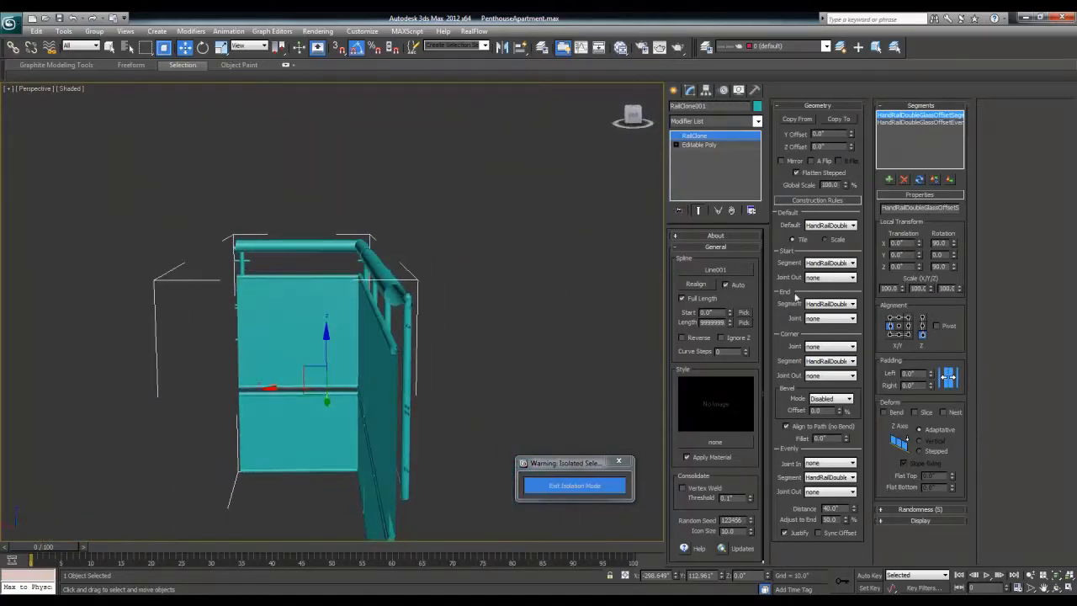
left_click_drag(952, 250, 954, 257)
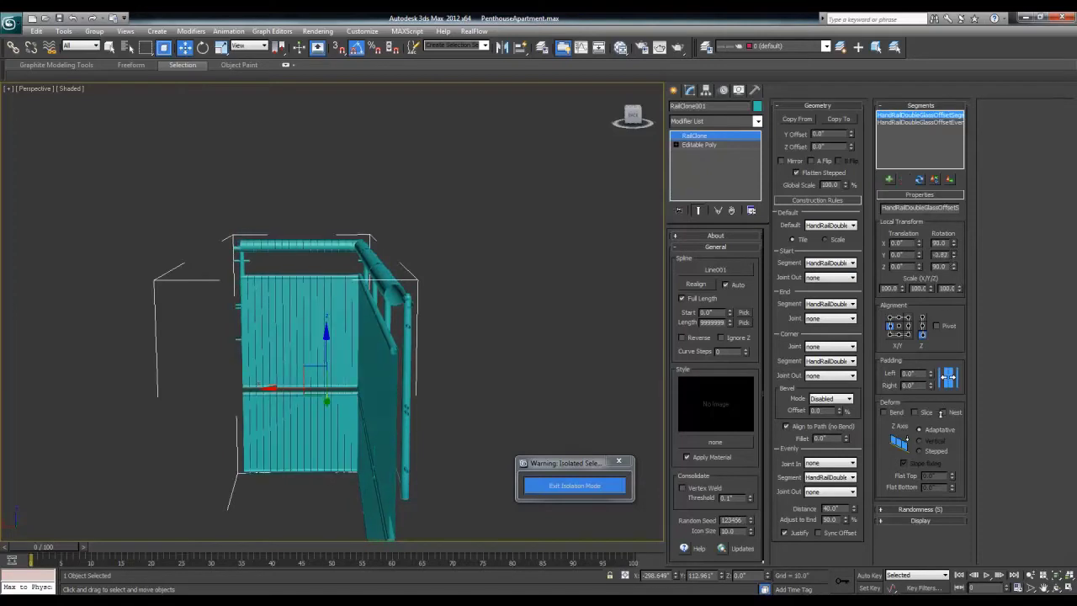
left_click(830, 240)
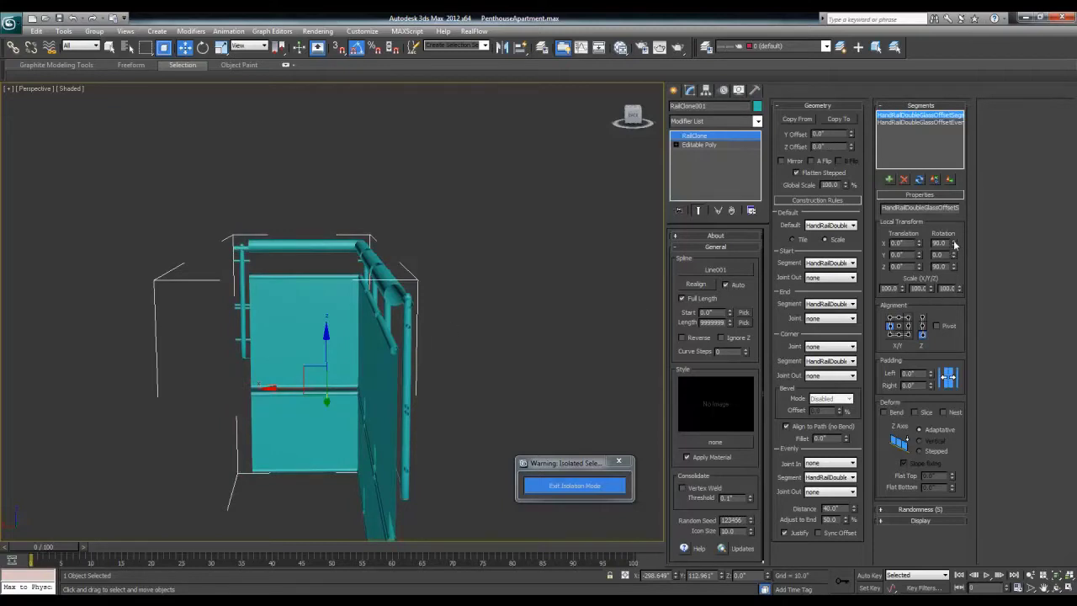
left_click_drag(953, 244, 954, 277)
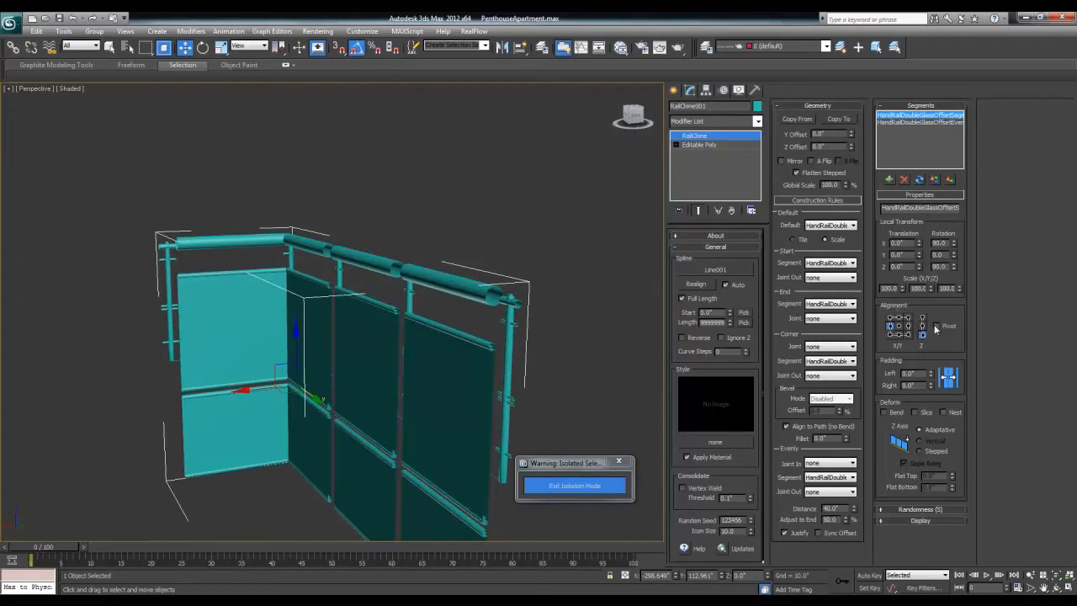
left_click(935, 327)
mouse_move(451, 328)
middle_mouse_down("alt")
mouse_move(485, 321)
mouse_move(274, 377)
mouse_move(269, 358)
mouse_move(286, 349)
middle_mouse_up("alt")
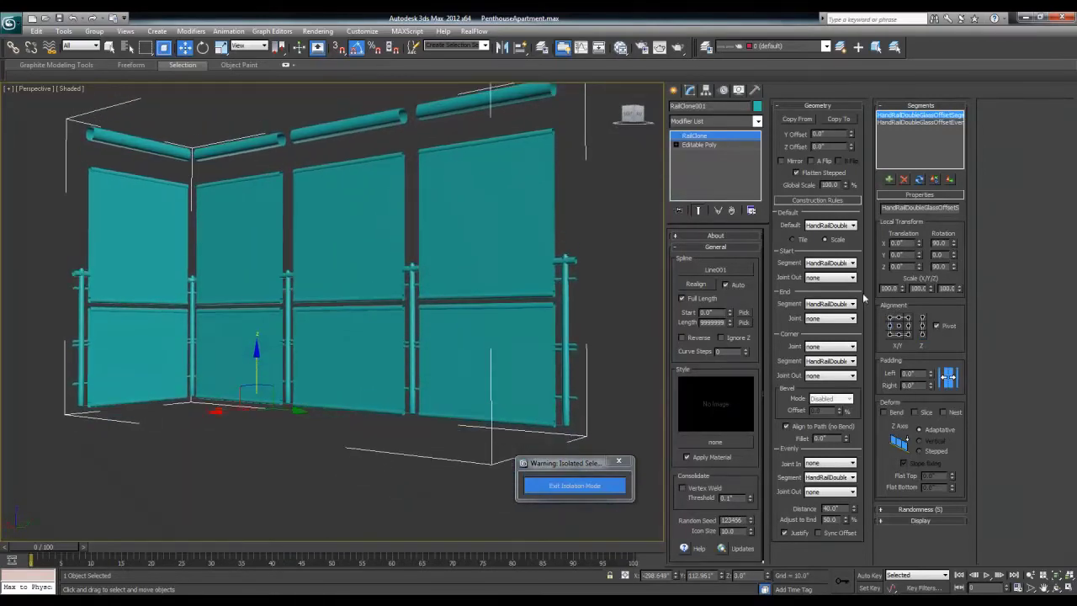
- Rearrange the segment layout, review both segments, and test pivot alignment and rotation values
left_click(919, 181)
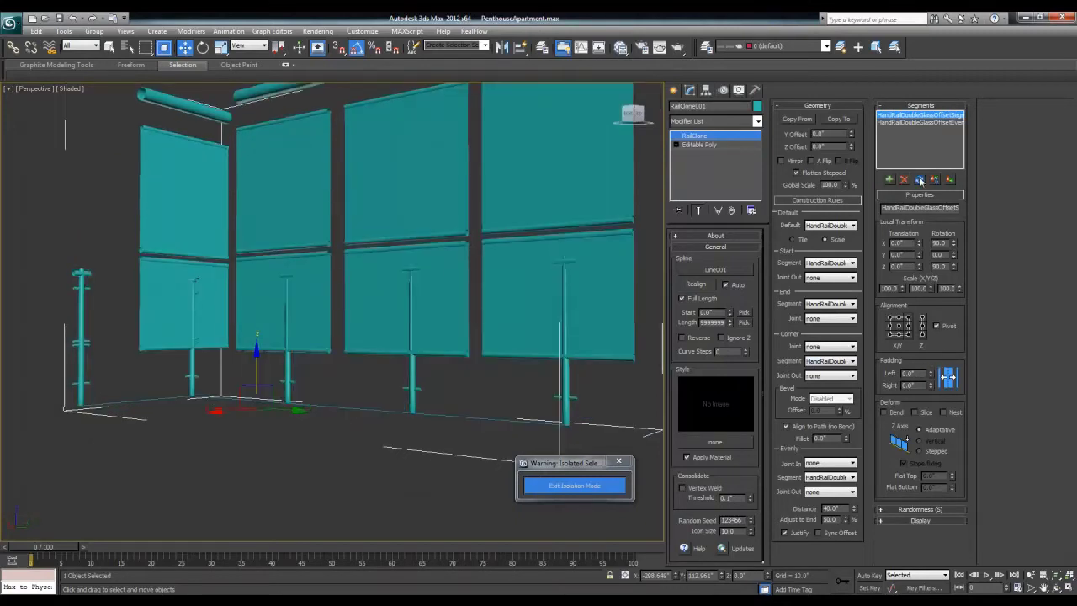
left_click(914, 122)
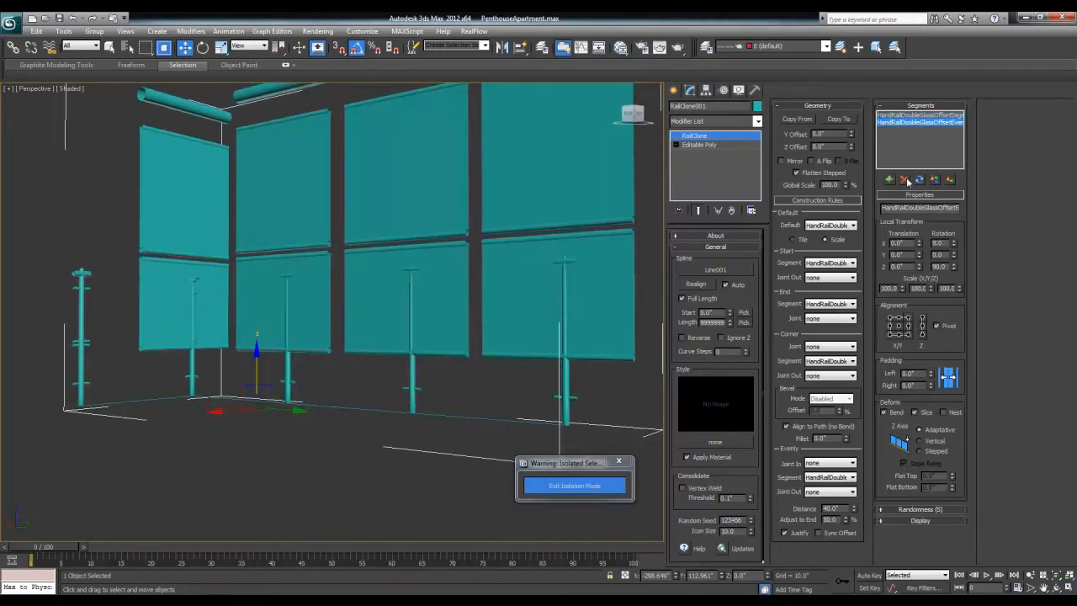
left_click(915, 114)
left_click(943, 325)
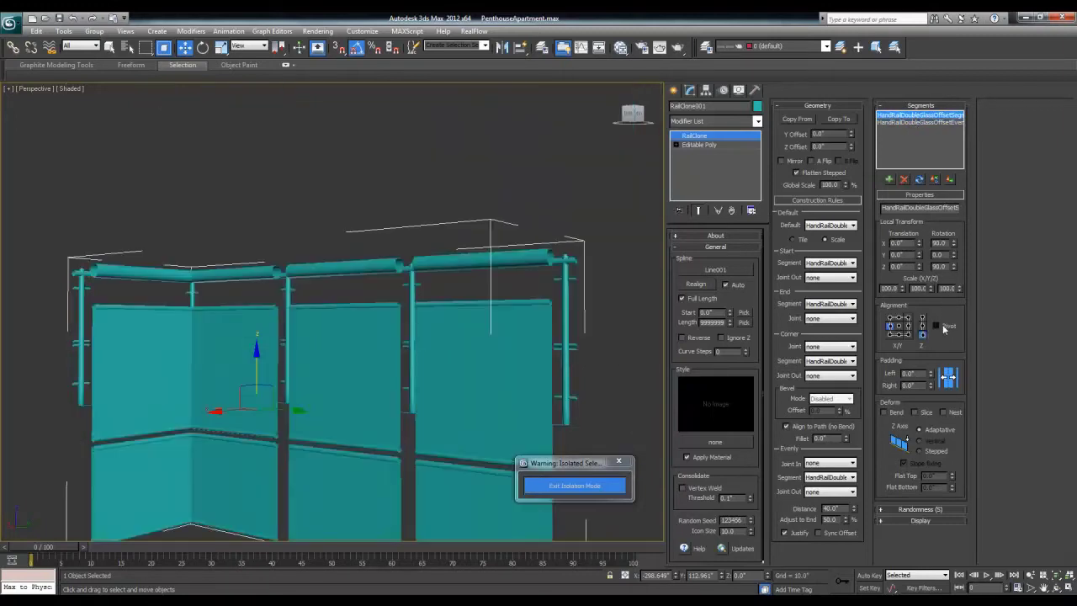
left_click(943, 325)
left_click(943, 325)
left_click(942, 325)
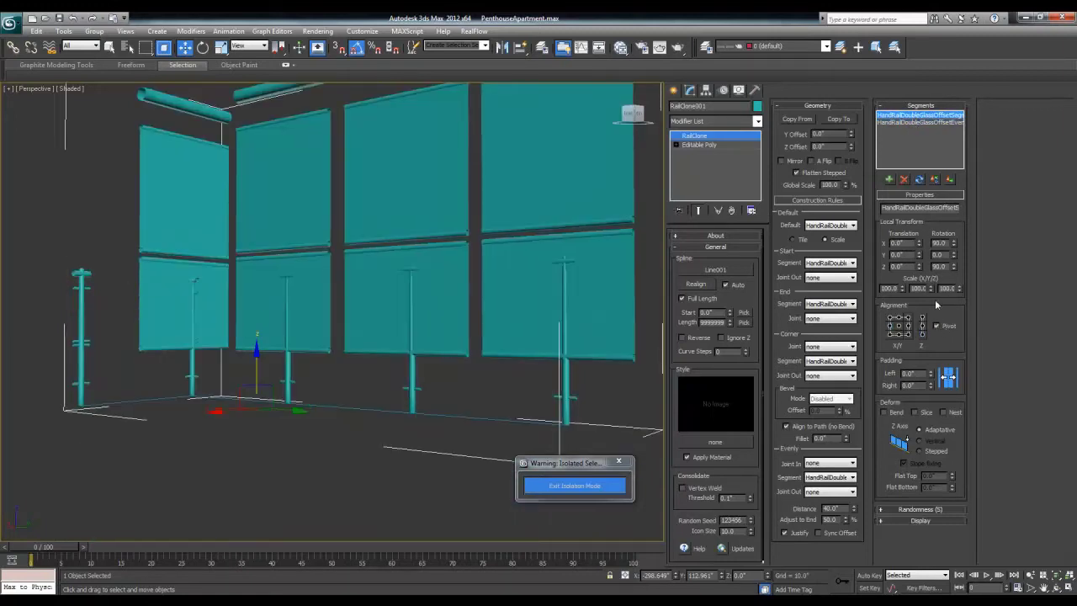
left_click(954, 245)
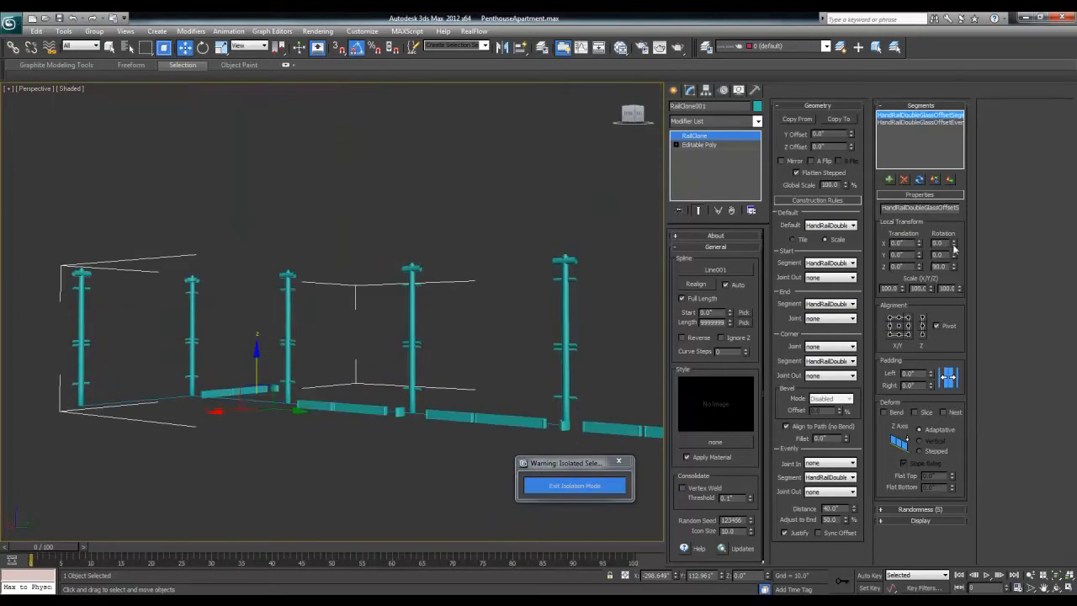
left_click(954, 244)
left_click(954, 269)
left_click(953, 269)
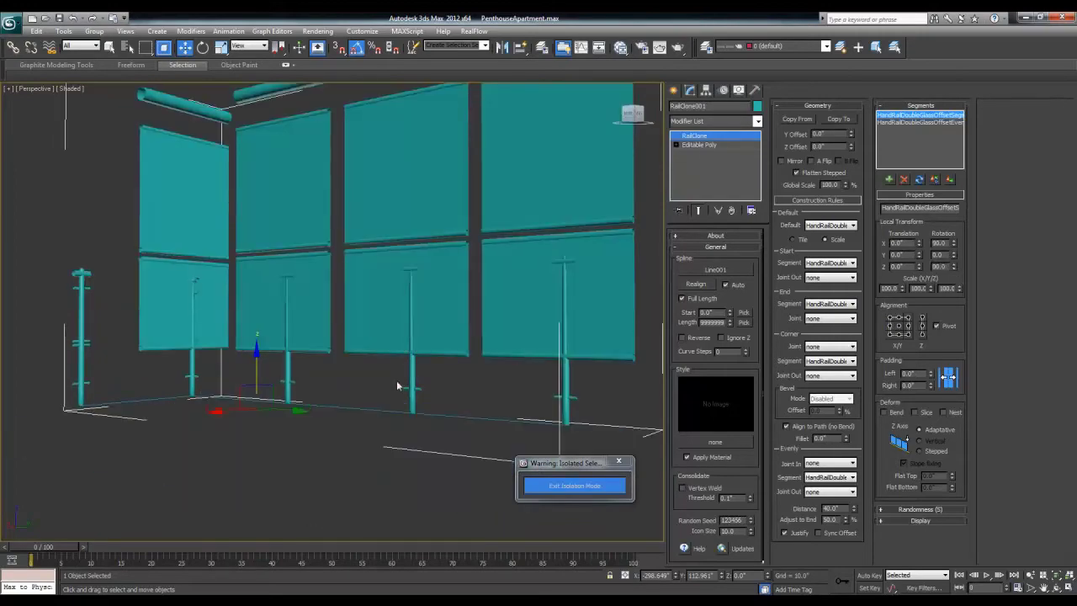
scroll(384, 384, "down", 2)
scroll(383, 385, "down", 3)
middle_click_drag(383, 386, 664, 345, "alt")
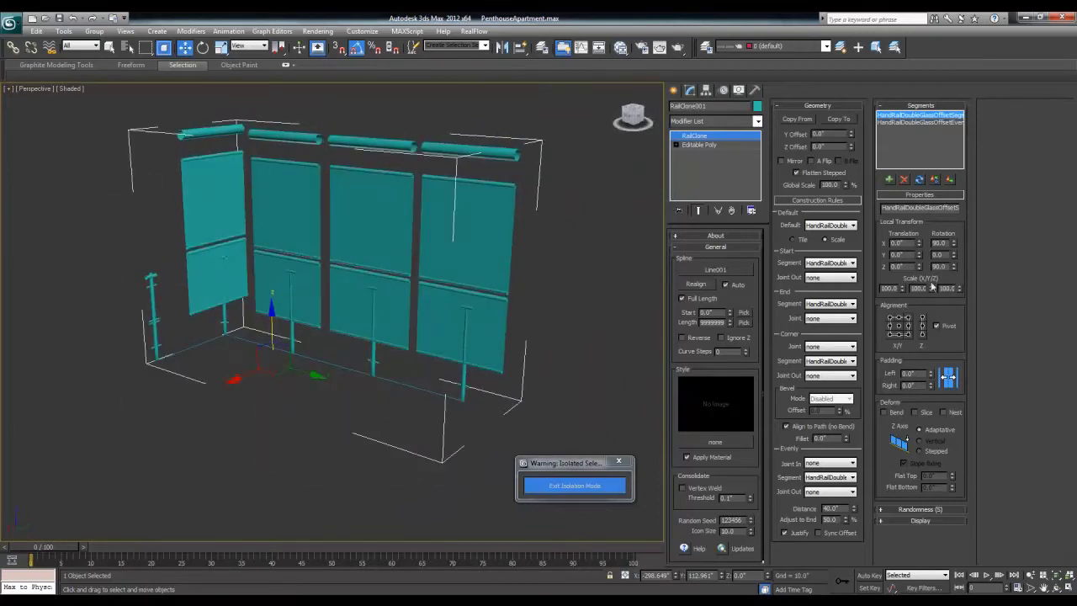
- Set the segment's Local Transform Scale to 50 percent, then deselect the railing
left_click(896, 287)
type("50")
key("Tab")
type("50")
key("Tab")
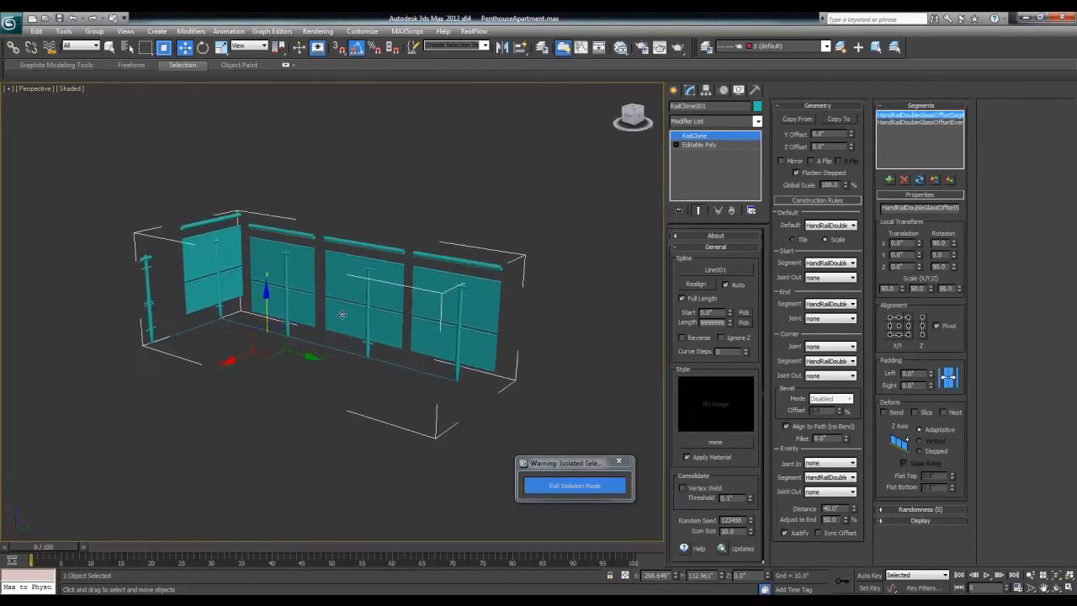
scroll(348, 336, "up", 5)
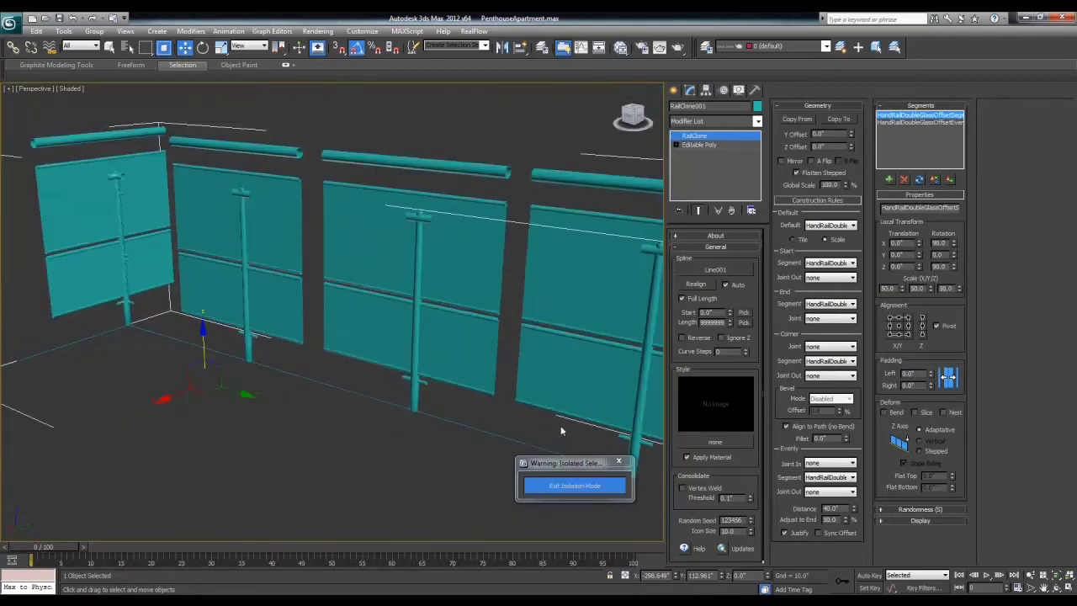
left_click(405, 392)
left_click_drag(932, 374, 948, 387)
left_click_drag(852, 511, 851, 551)
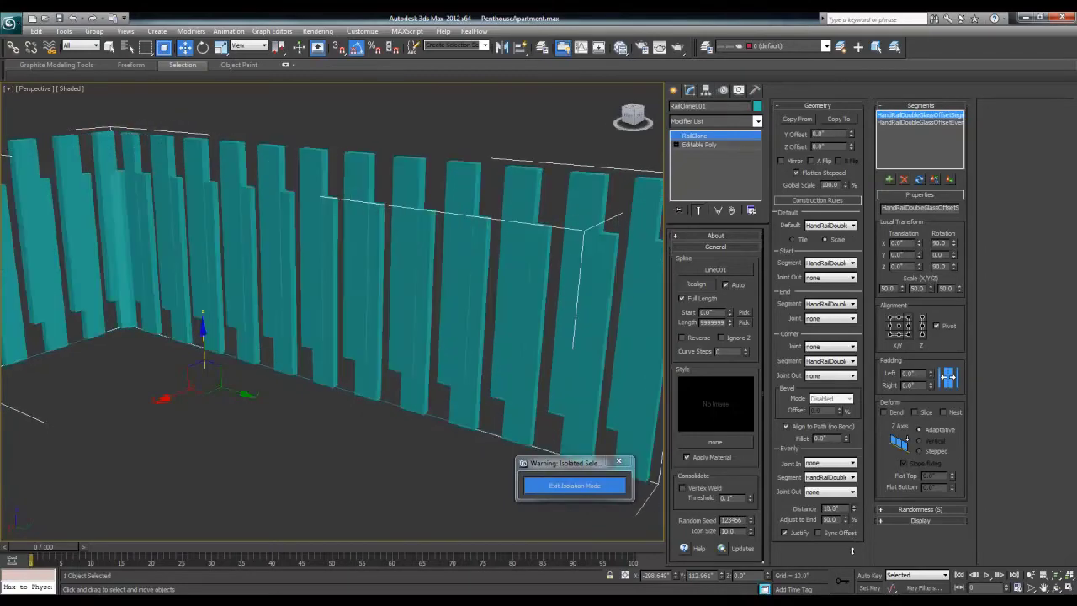
scroll(499, 363, "up", 2)
mouse_move(499, 364)
middle_mouse_down("alt")
mouse_move(465, 367)
mouse_move(419, 246)
middle_mouse_up("alt")
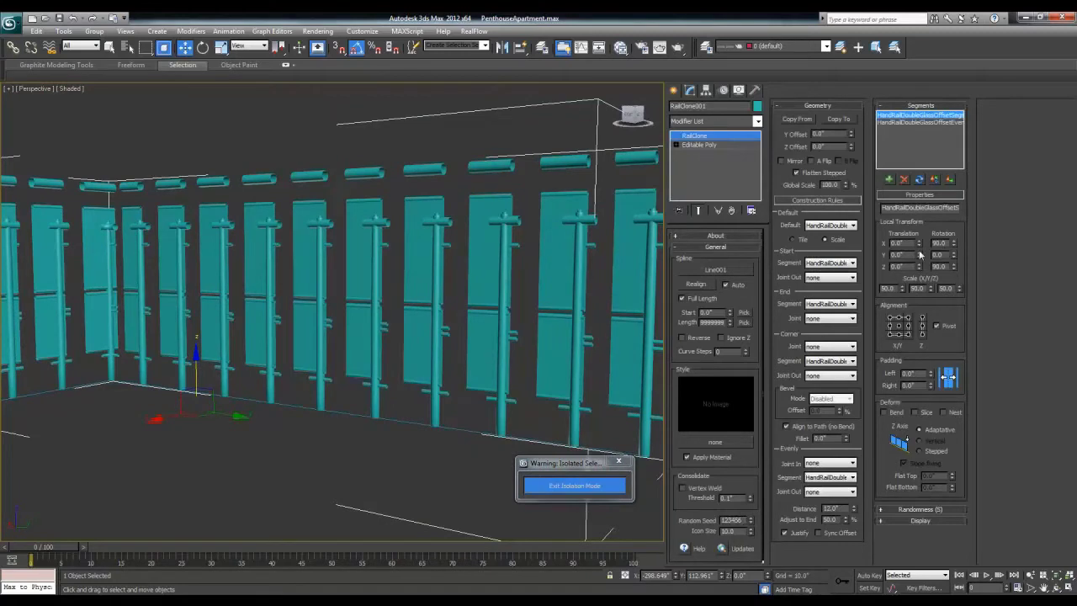
left_click_drag(921, 271, 925, 504)
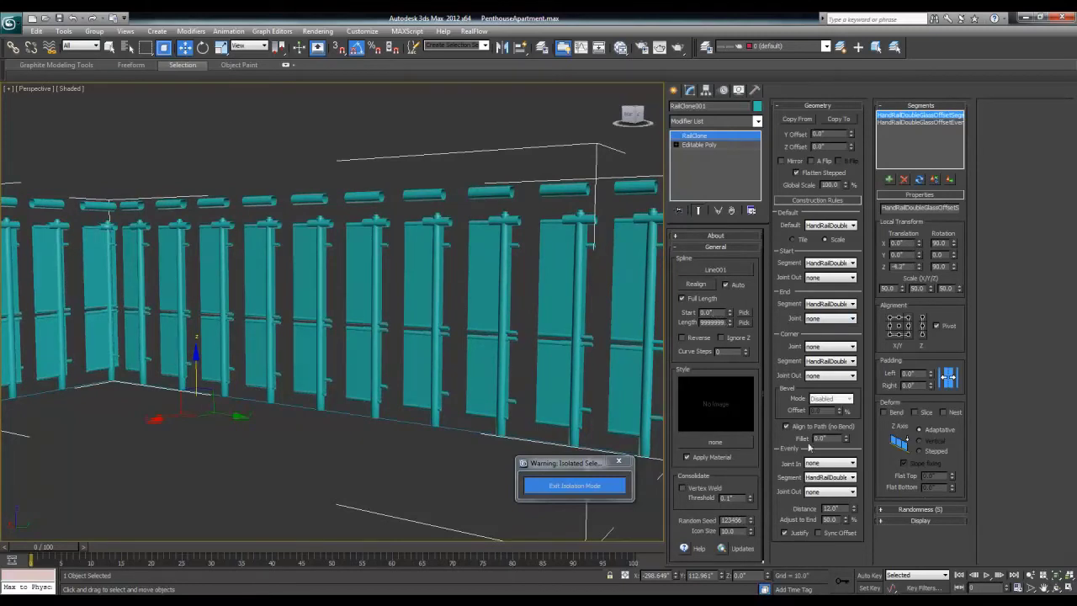
scroll(249, 358, "down", 5)
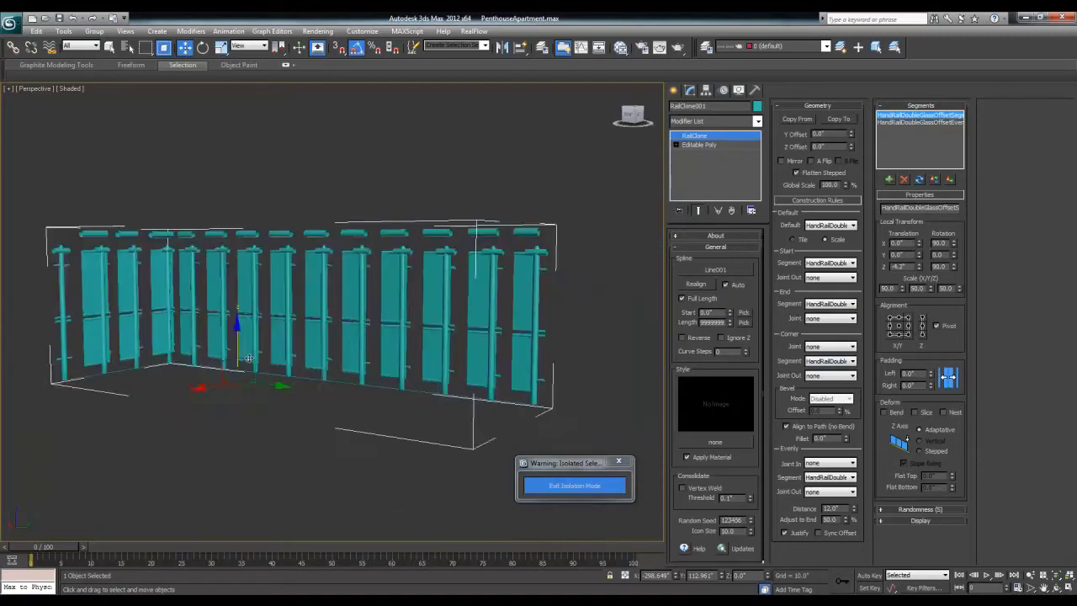
scroll(260, 347, "down", 3)
mouse_move(269, 347)
middle_mouse_down("alt")
mouse_move(275, 383)
mouse_move(396, 354)
middle_mouse_up("alt")
scroll(354, 361, "down", 3)
scroll(353, 336, "up", 3)
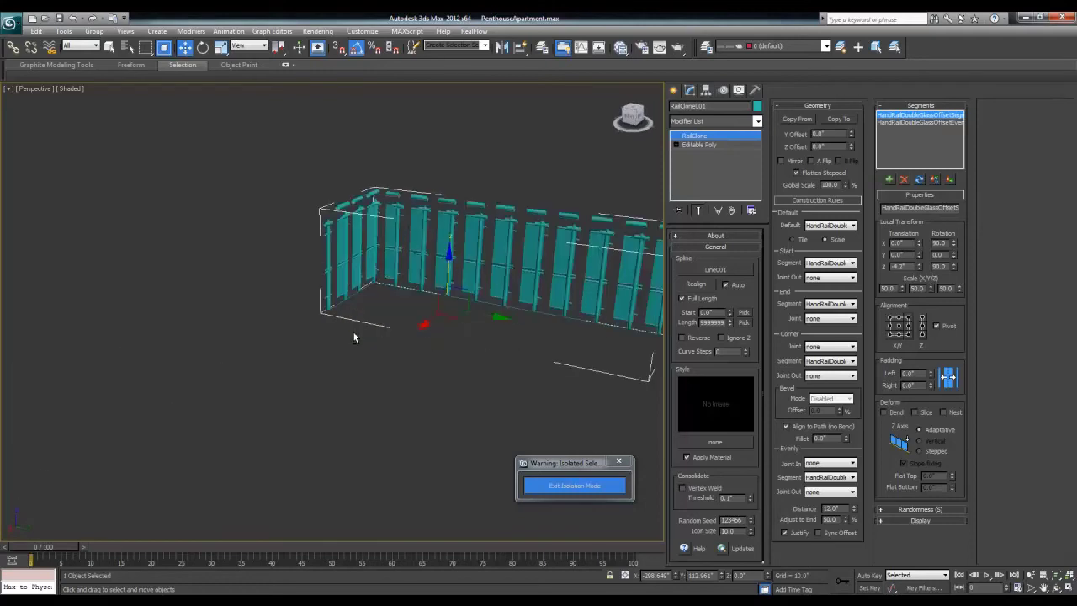
scroll(353, 332, "up", 2)
scroll(354, 320, "up", 2)
scroll(352, 307, "up", 3)
scroll(352, 305, "up", 2)
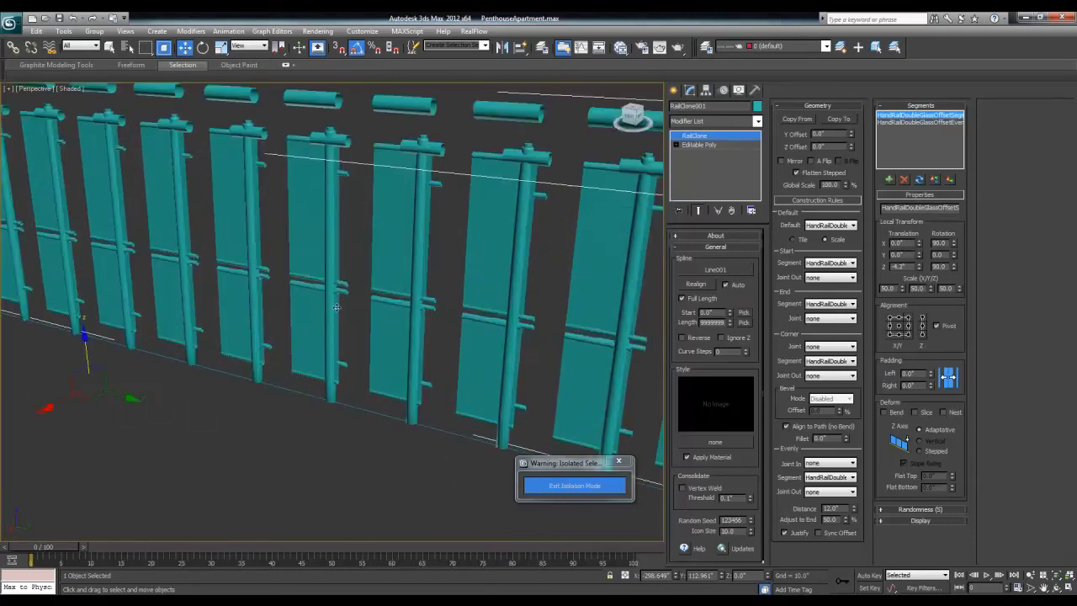
scroll(328, 288, "up", 2)
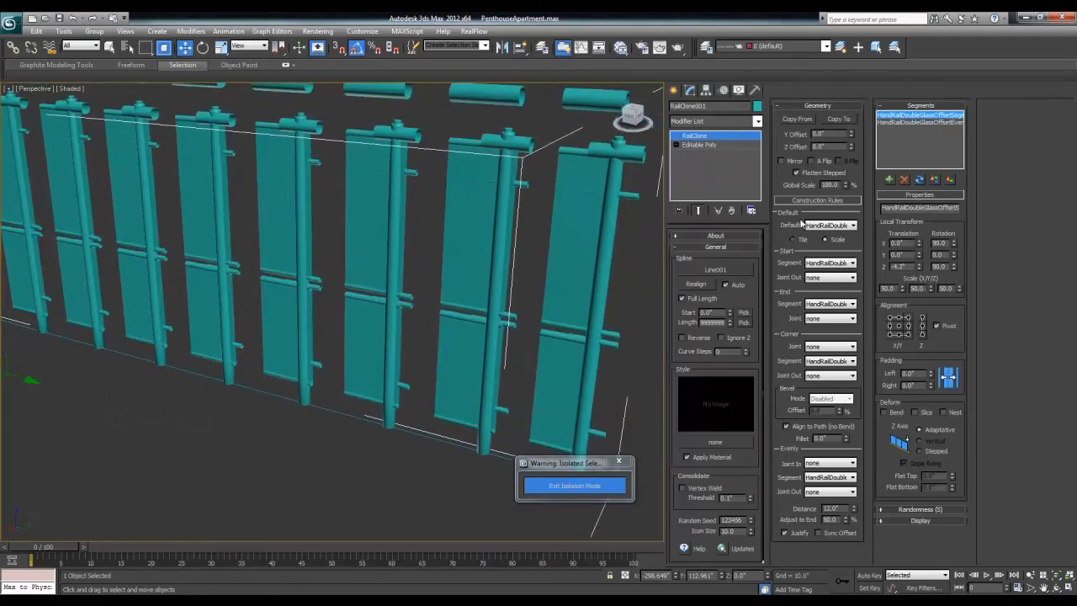
- Review the Default segment options, try stepped Z deformation, and dismiss the Pro features notice
left_click(820, 228)
left_click(837, 230)
left_click(932, 455)
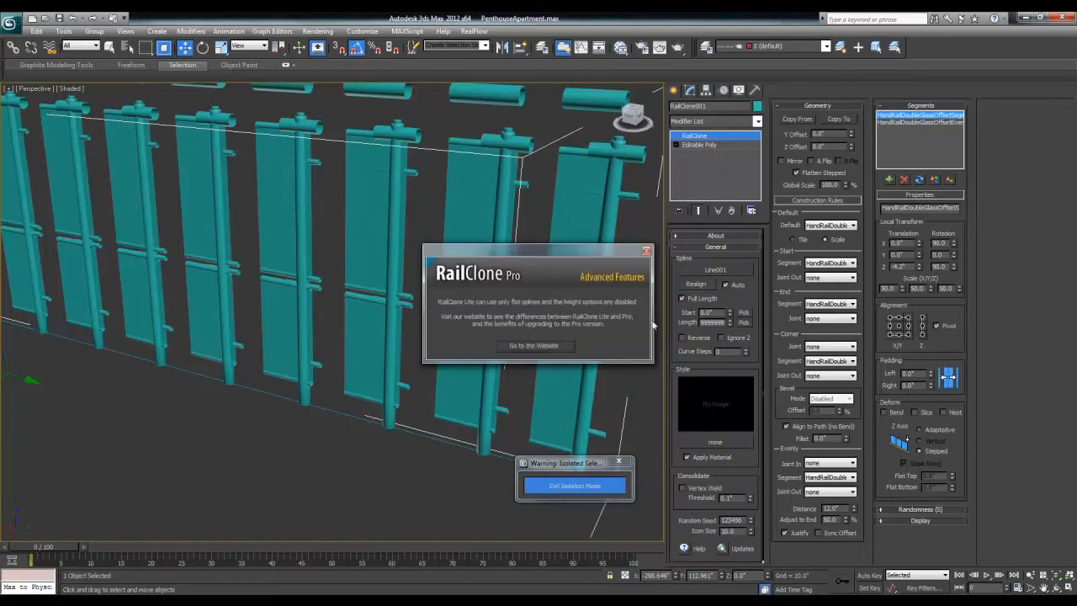
left_click(647, 250)
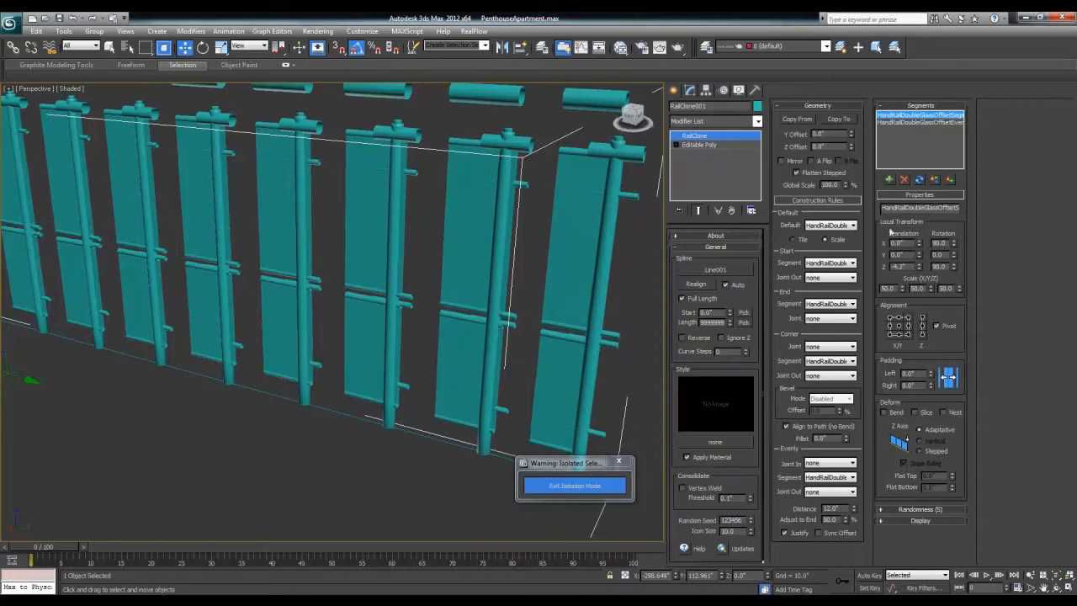
- Realign RailClone001 with its Line001 spline, confirm with Yes, and reselect the railing
left_click(696, 284)
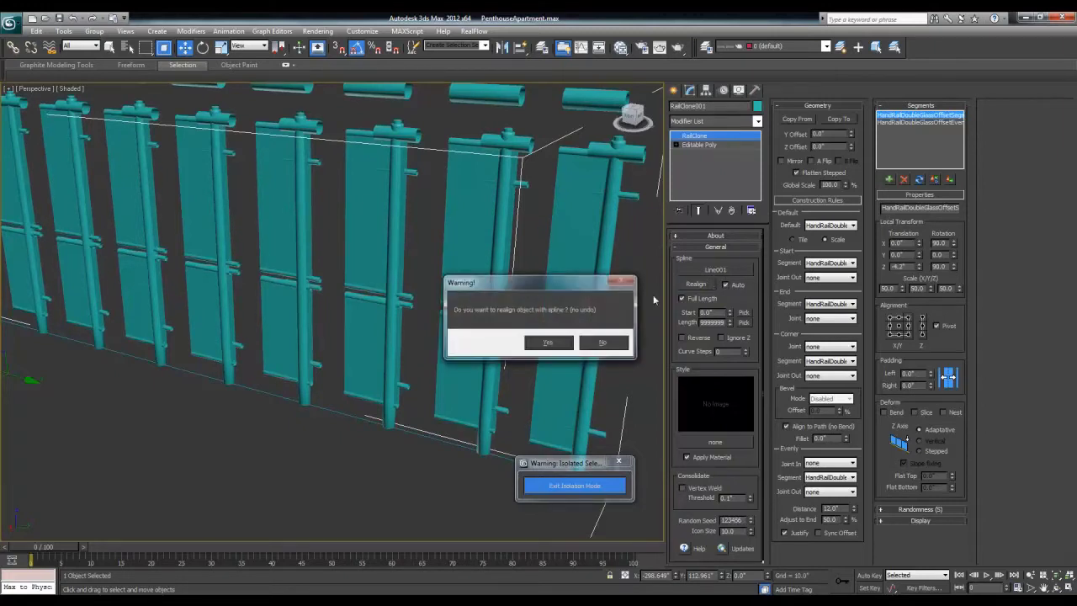
left_click(542, 343)
left_click(331, 411)
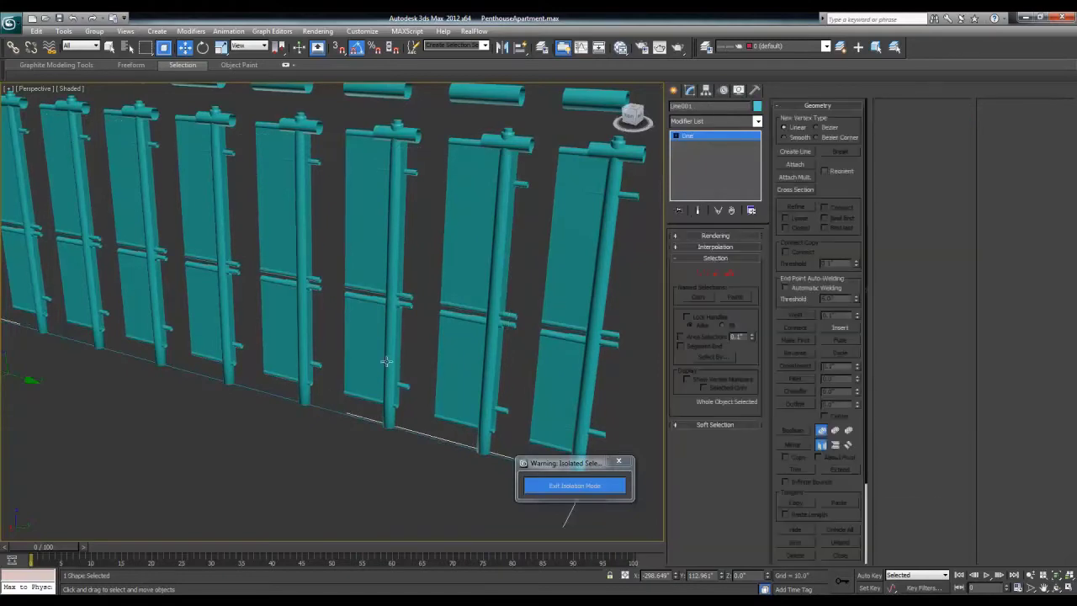
left_click(424, 310)
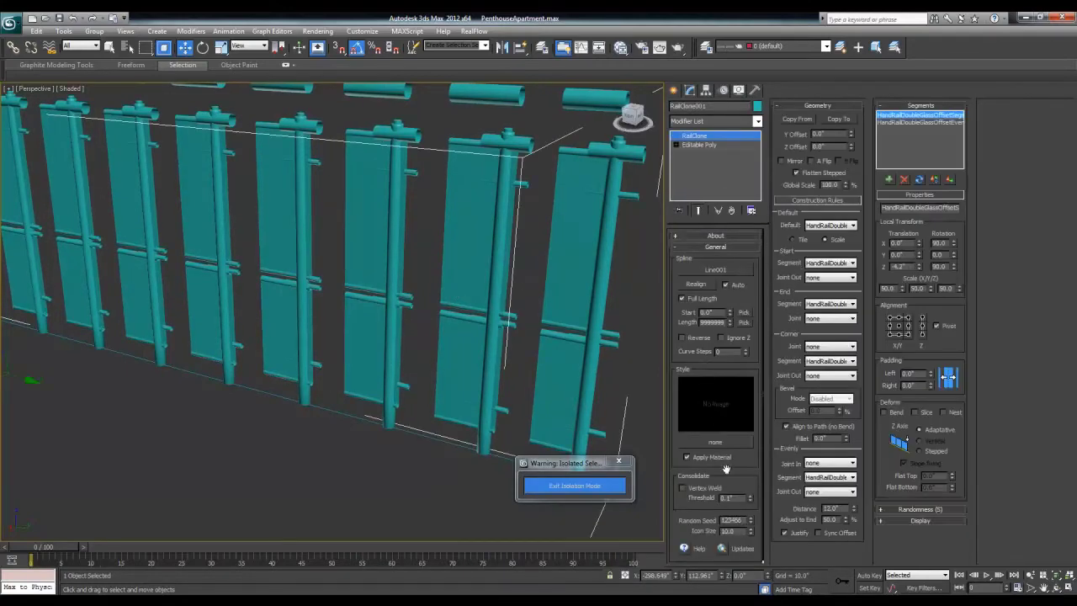
- Set the Start, End and Corner segments to none
left_click(825, 268)
left_click(825, 275)
left_click(829, 304)
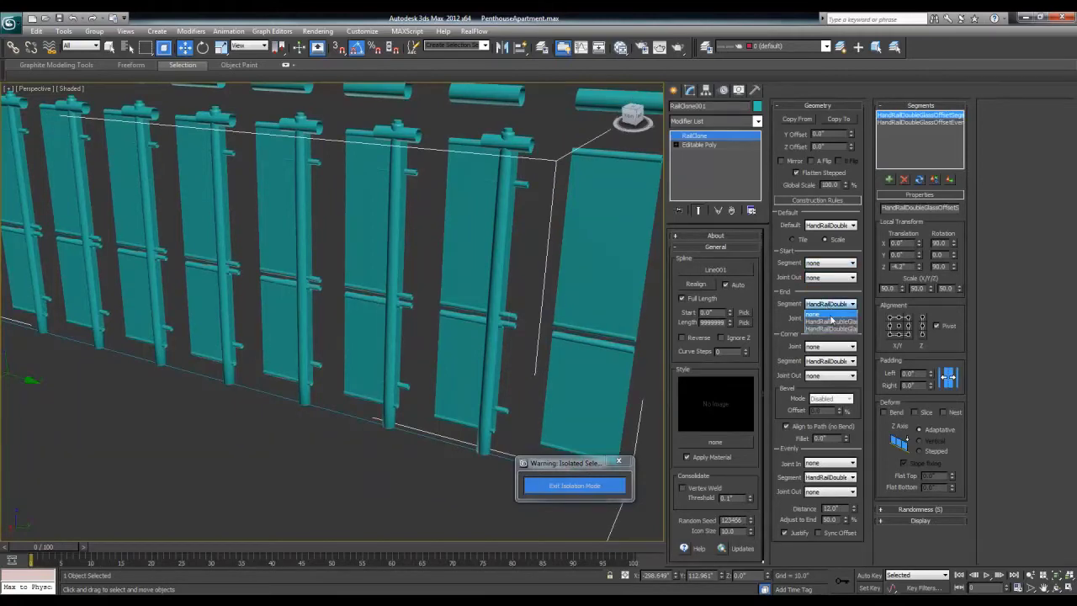
left_click(831, 317)
left_click(831, 361)
left_click(831, 373)
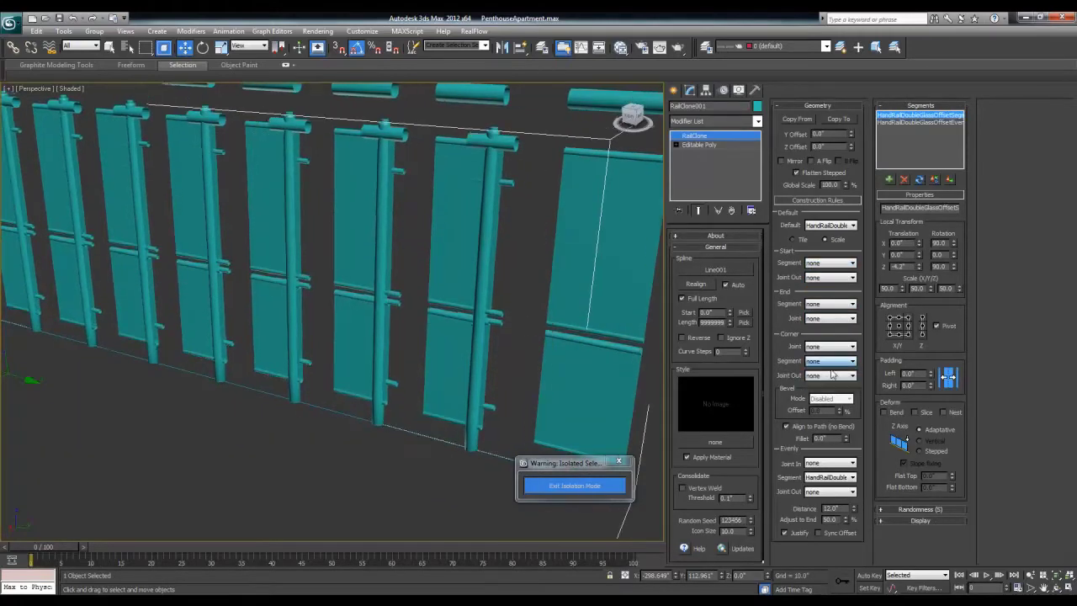
middle_click_drag(186, 260, 300, 296)
scroll(301, 296, "down", 5)
scroll(413, 287, "up", 3)
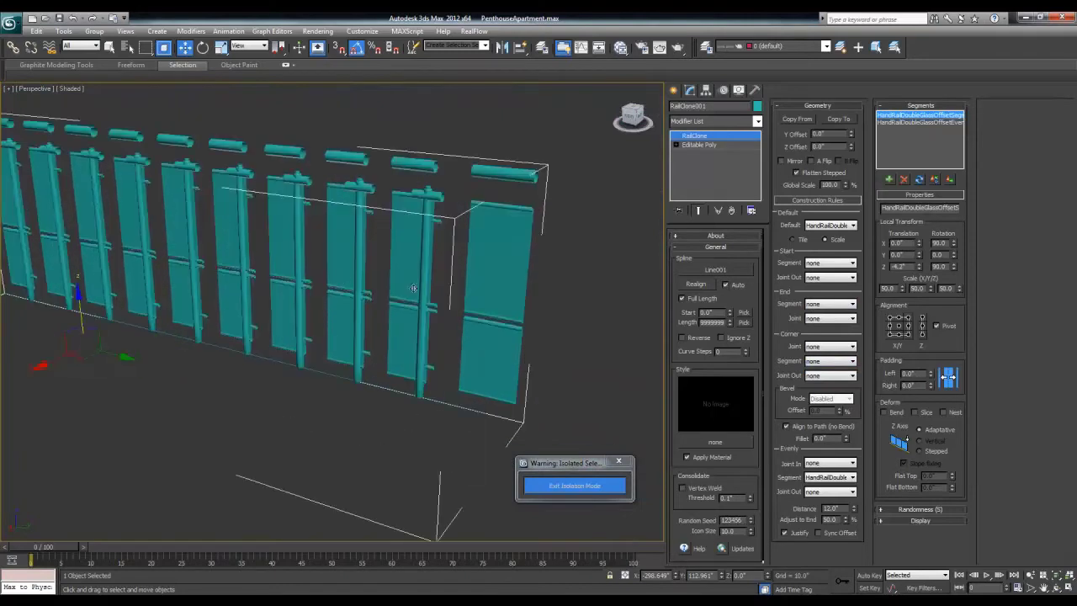
- Make HandRailDouble the Evenly Joint In and Joint Out pieces, and set the Evenly segment to none
left_click(829, 463)
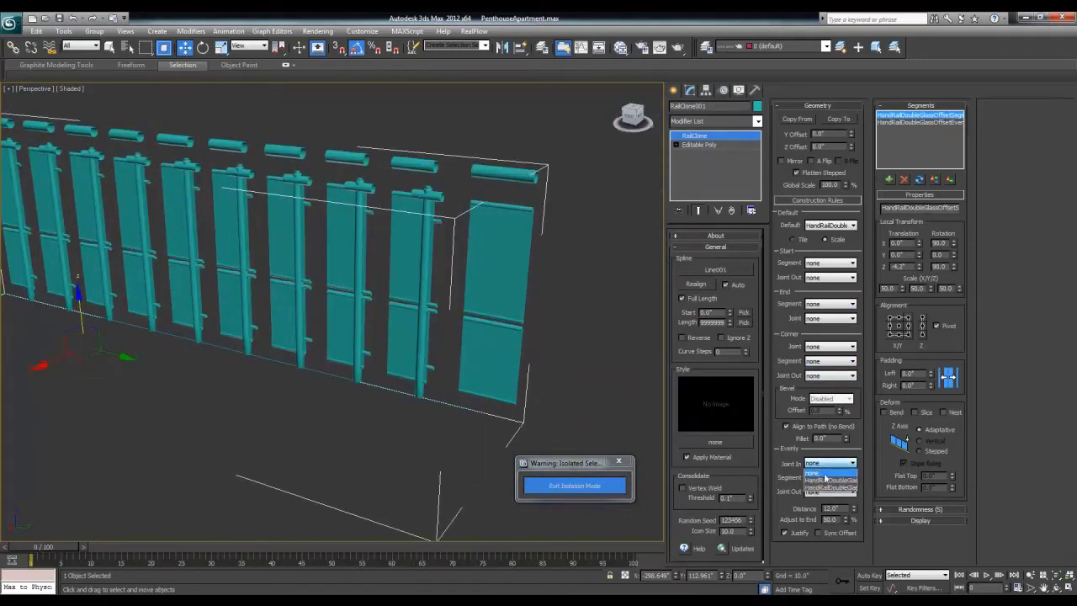
left_click(827, 492)
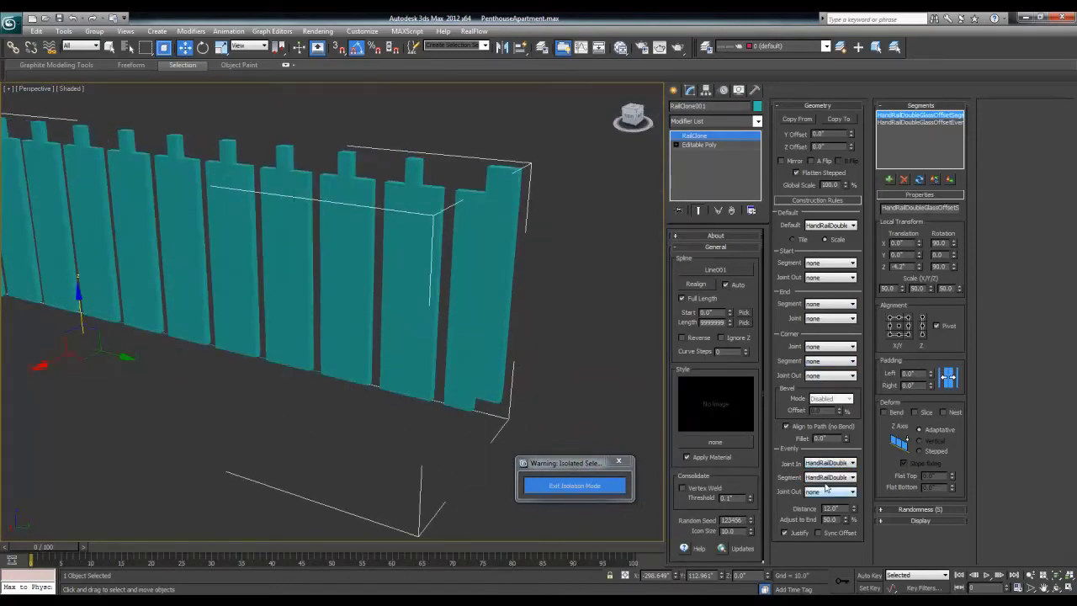
left_click(827, 481)
left_click(832, 515)
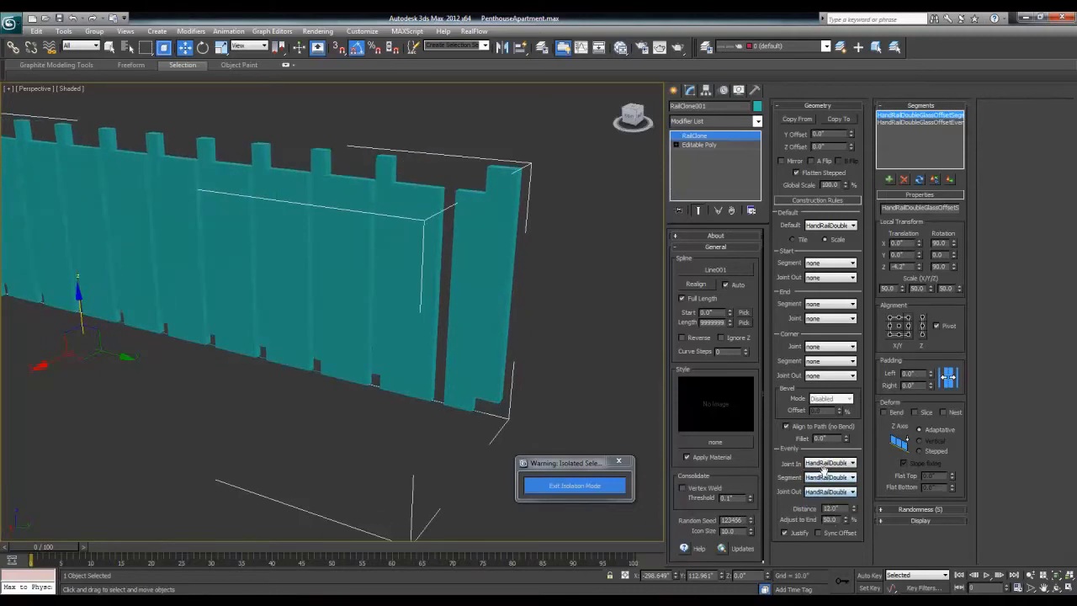
left_click(826, 477)
left_click(816, 487)
scroll(295, 266, "down", 1)
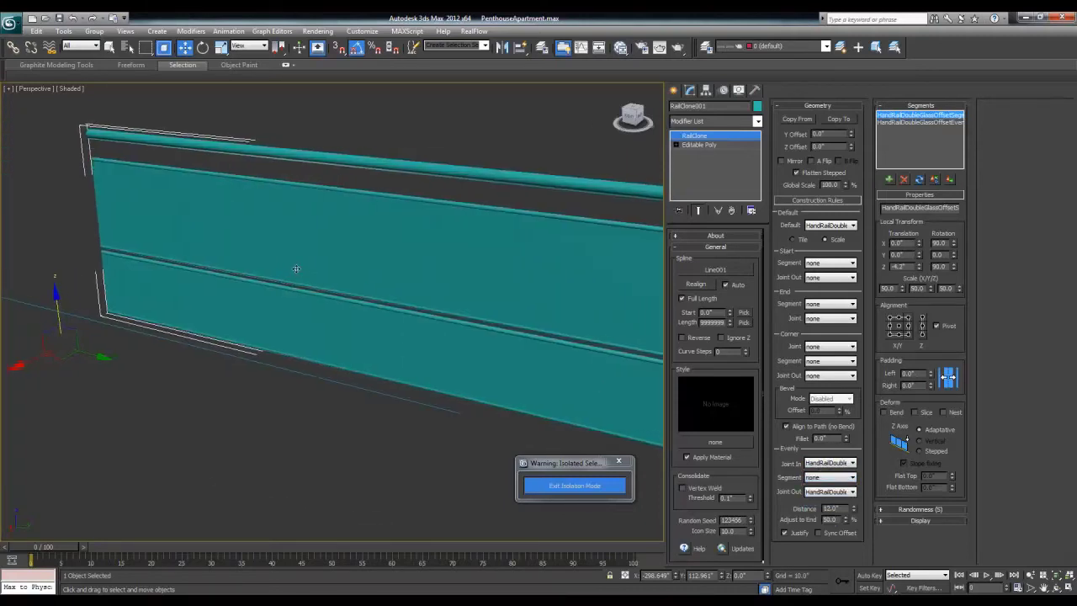
scroll(323, 267, "down", 4)
scroll(306, 252, "up", 1)
scroll(301, 248, "up", 4)
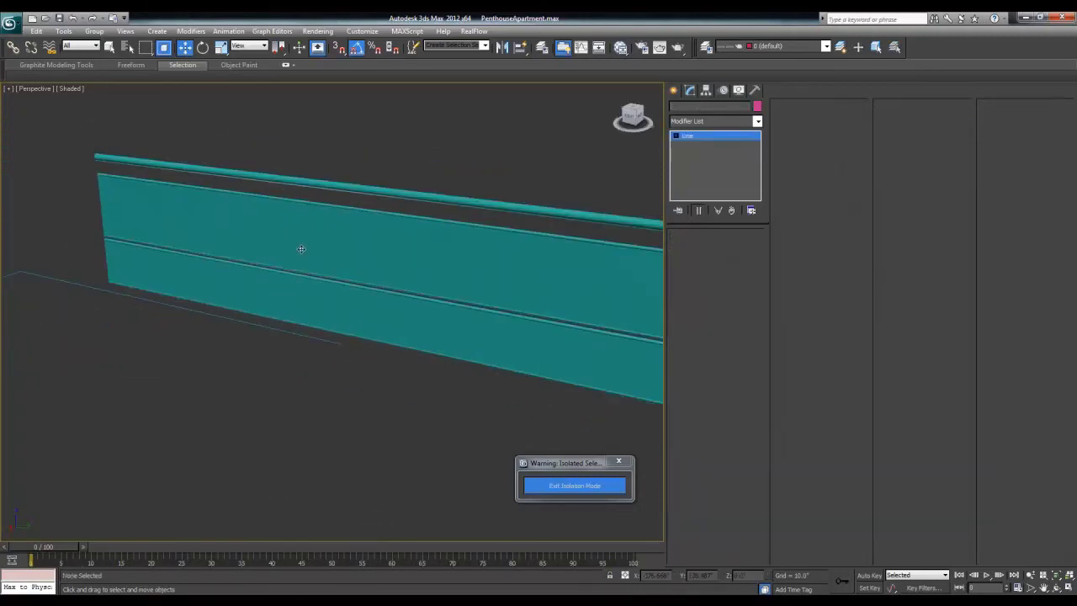
scroll(300, 249, "down", 3)
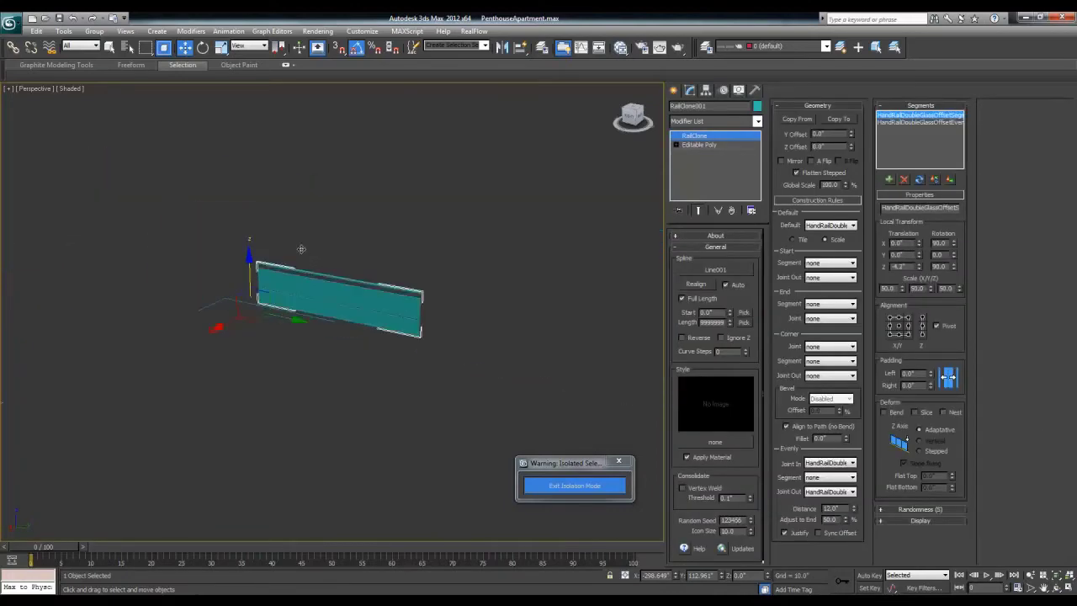
scroll(235, 299, "down", 2)
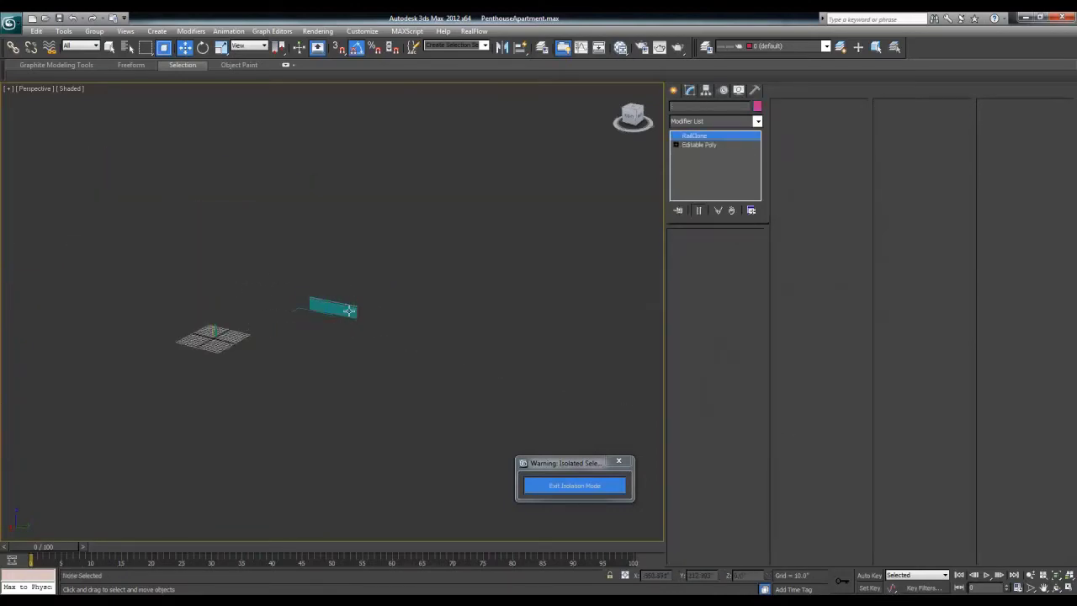
left_click(294, 315)
scroll(294, 315, "up", 2)
scroll(195, 329, "up", 2)
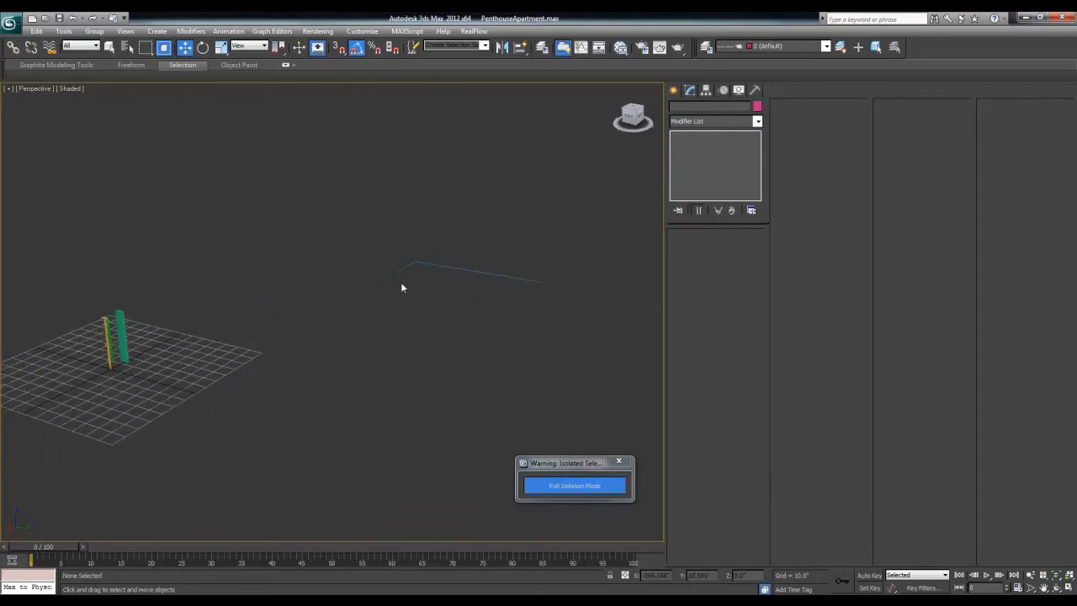
scroll(401, 282, "up", 2)
key("z")
- Move the post and glass panel pieces together and frame them in a maximized Top viewport
left_click(299, 335)
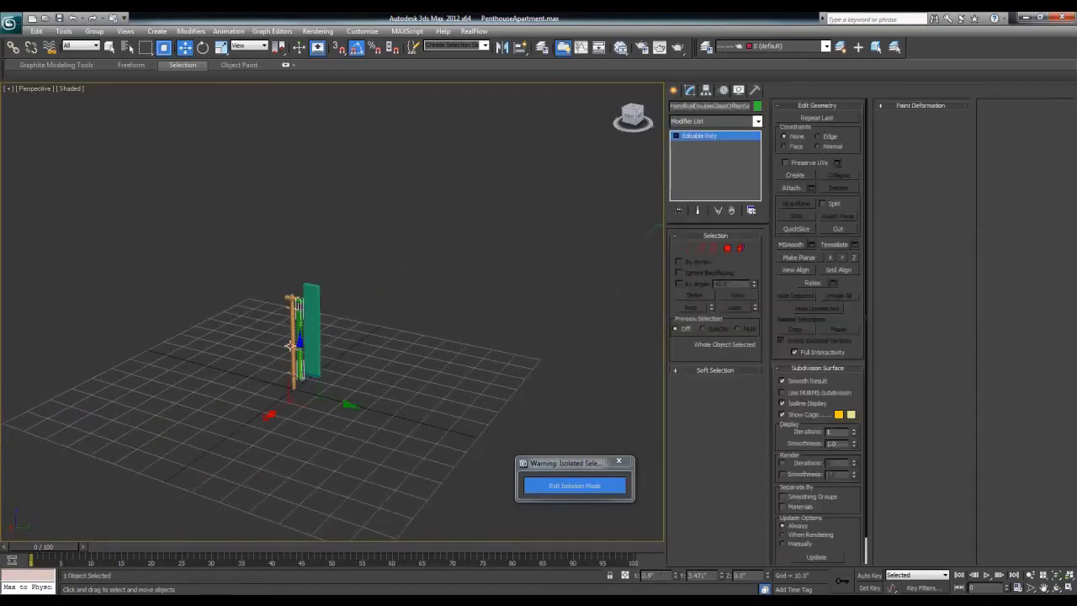
left_click(295, 349, "ctrl")
left_click_drag(297, 353, 581, 261)
key("alt+w")
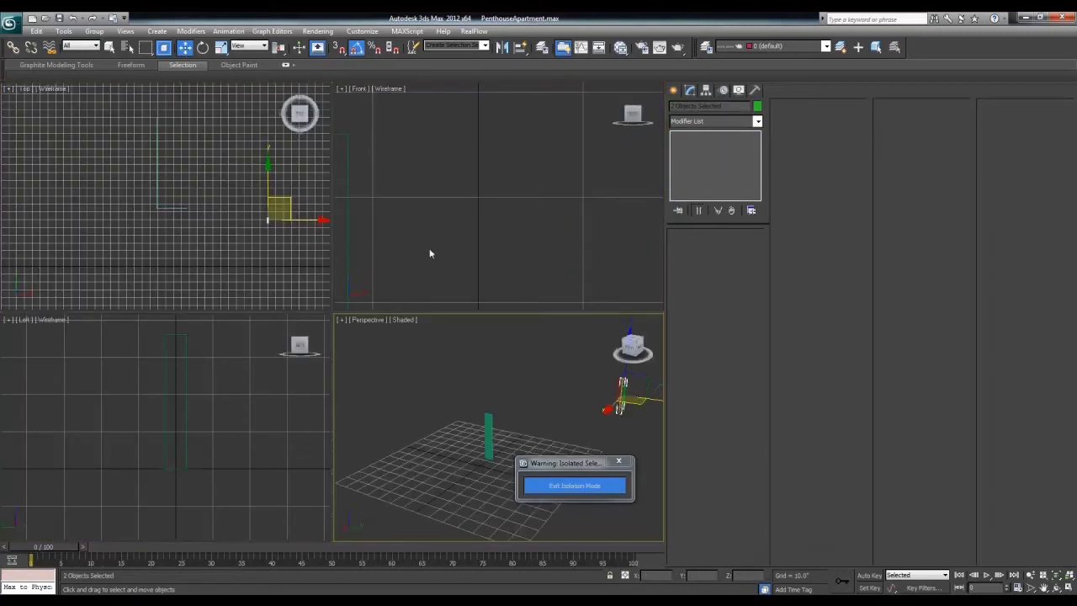
middle_click(199, 211)
key("alt+w")
middle_click_drag(489, 332, 278, 277)
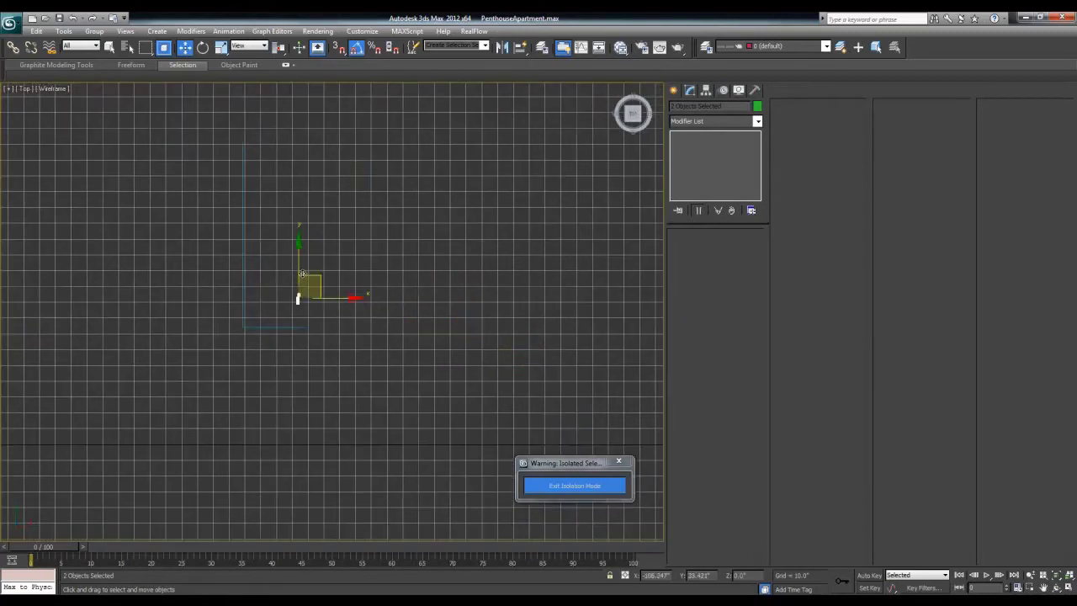
scroll(338, 305, "up", 3)
middle_click_drag(389, 295, 593, 293)
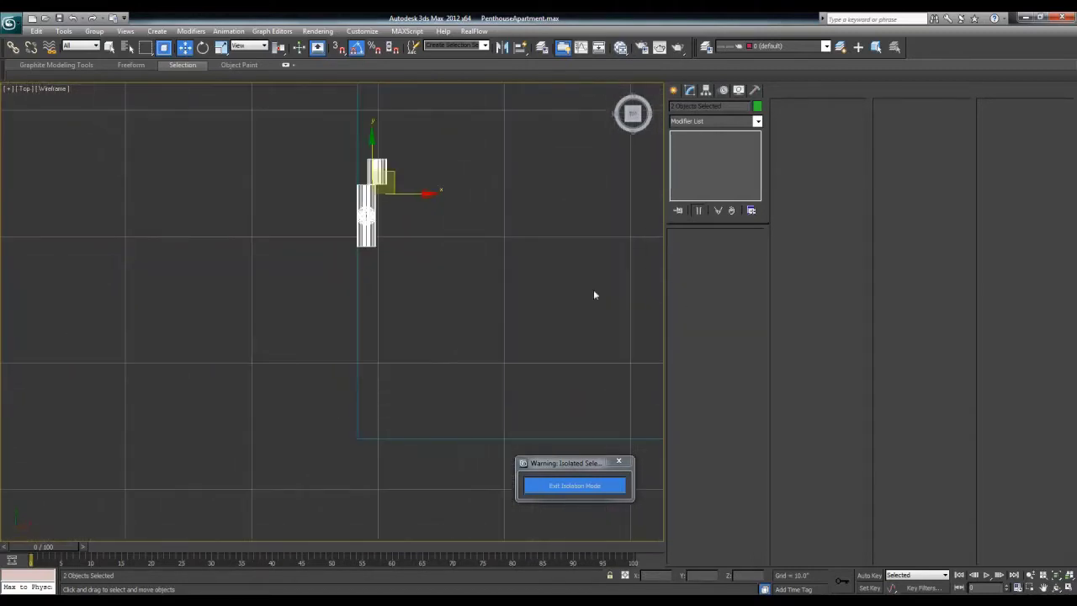
scroll(502, 284, "up", 2)
scroll(502, 284, "up", 1)
- With vertex snap on, move the glass panel onto the centre vertex of the post's round profile
left_click(388, 206)
middle_click_drag(471, 233, 486, 289)
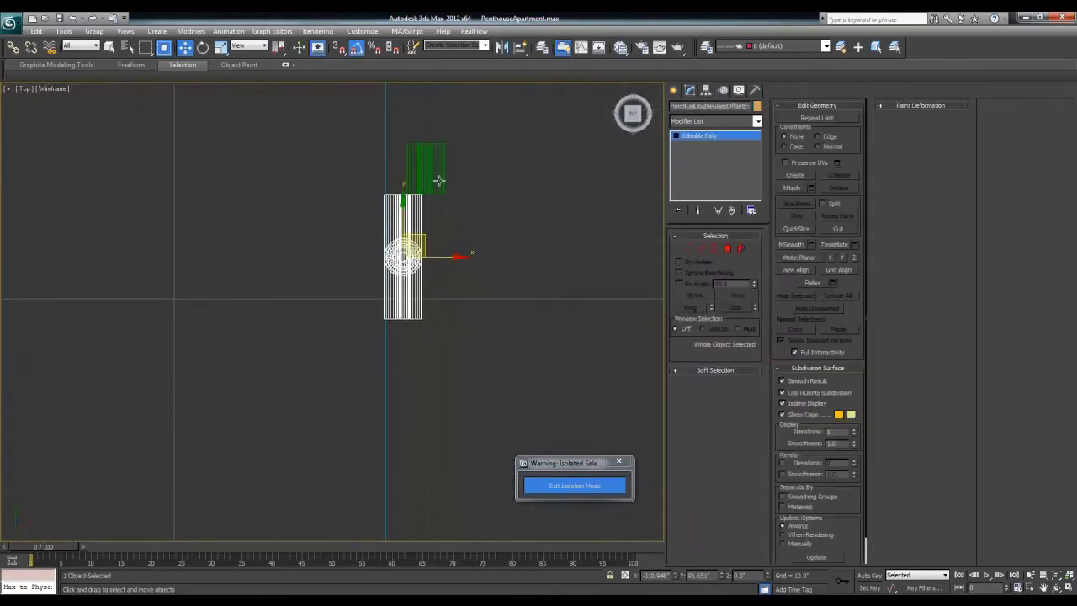
left_click(455, 172)
left_click_drag(471, 167, 450, 223)
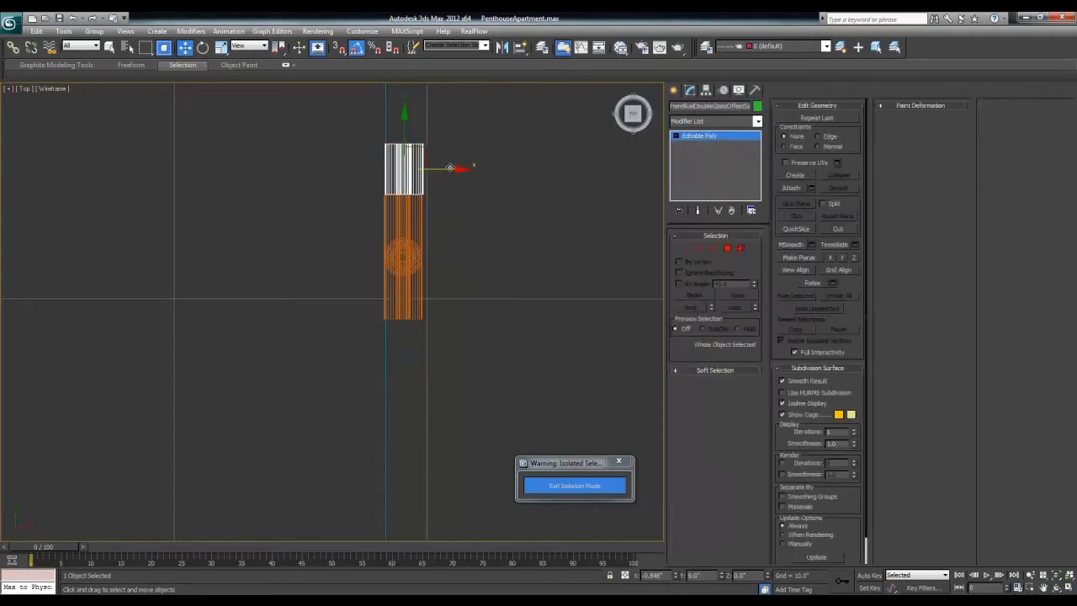
key("s")
scroll(450, 222, "up", 2)
scroll(497, 258, "up", 1)
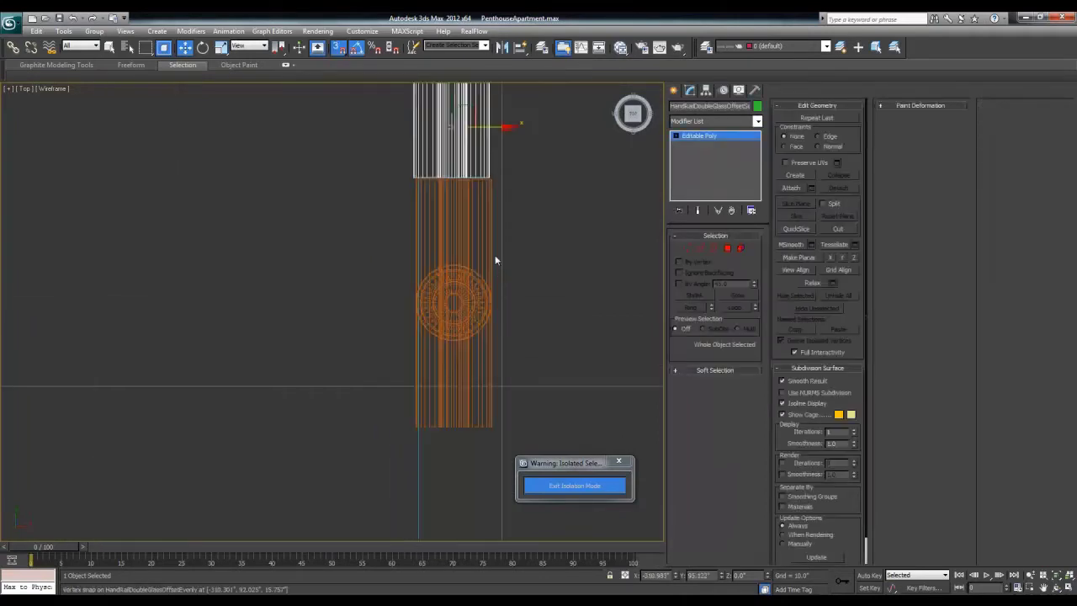
scroll(468, 271, "up", 1)
left_click_drag(461, 239, 413, 416)
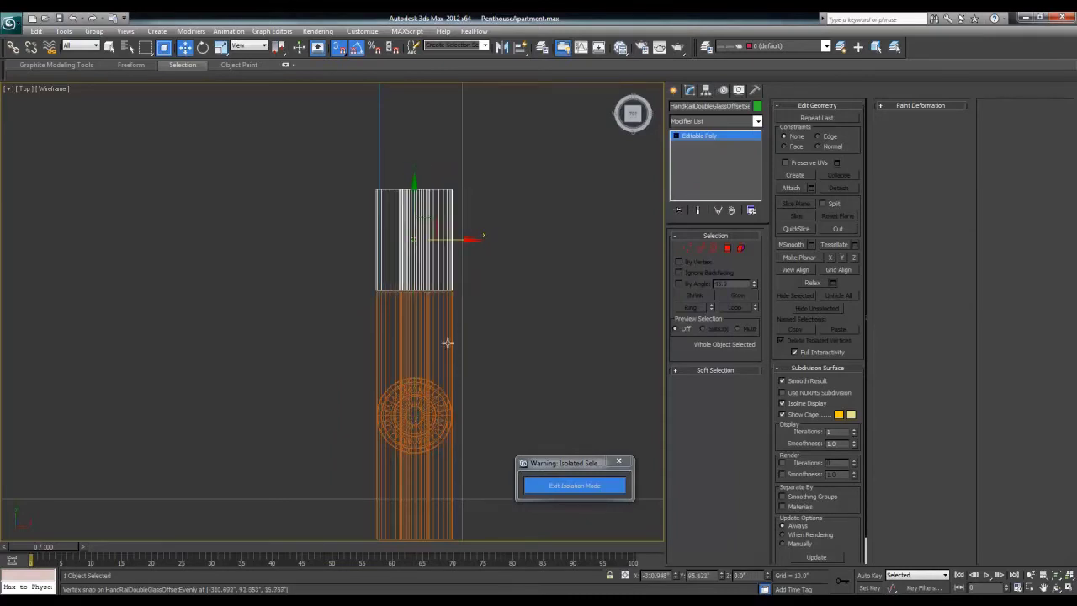
scroll(444, 343, "up", 3)
scroll(480, 311, "up", 2)
middle_click_drag(495, 307, 448, 322)
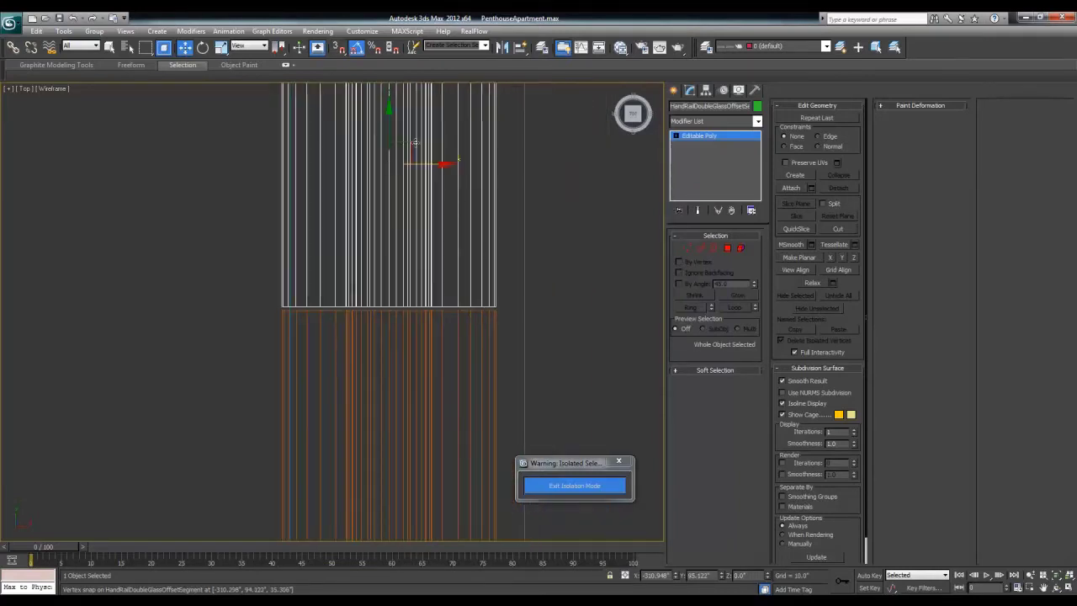
left_click_drag(389, 130, 386, 134)
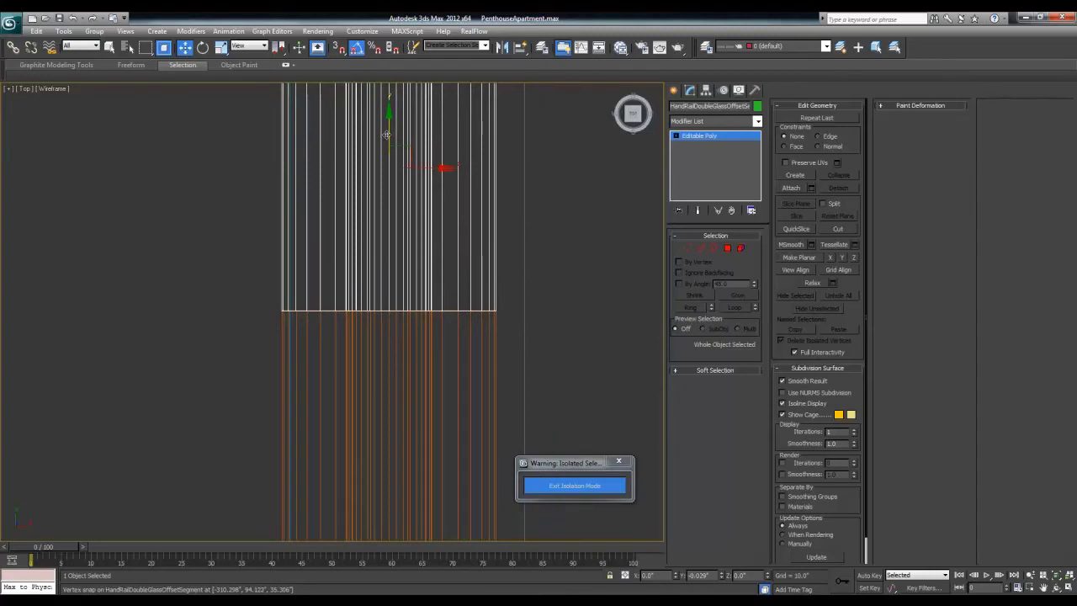
key("alt+w")
- Maximize the Perspective view, frame the railing and select the handrail piece's vertices
right_click(457, 356)
key("alt+w")
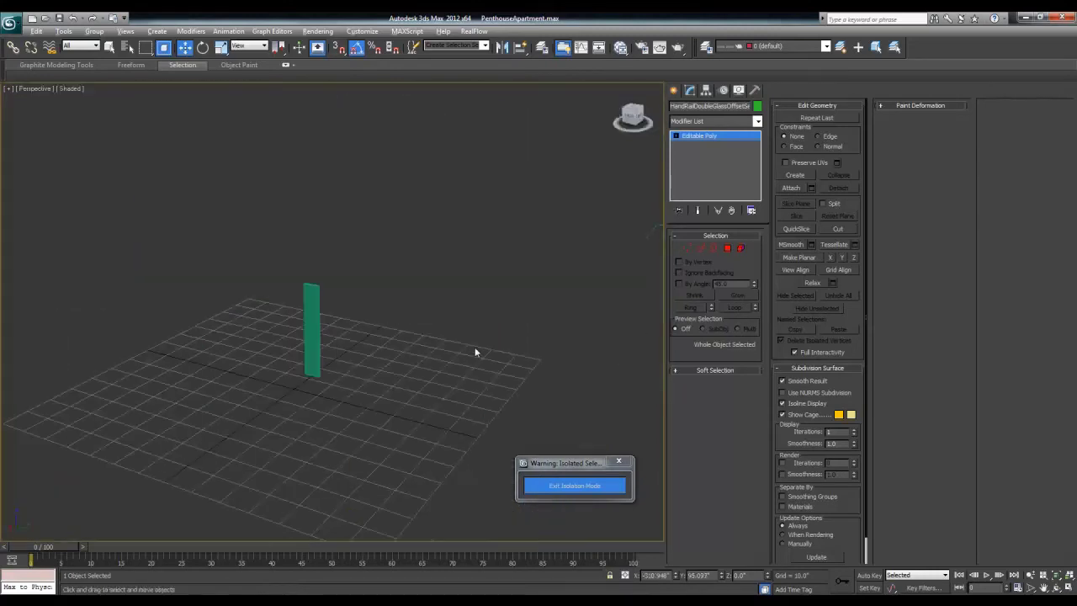
key("z")
scroll(514, 339, "down", 3)
middle_click_drag(499, 321, 378, 277)
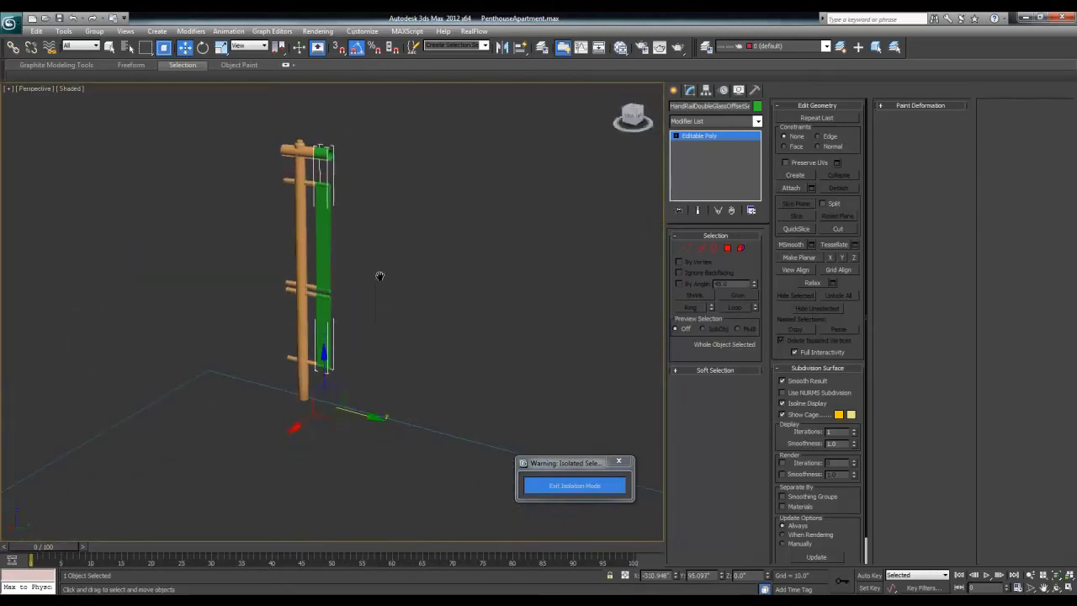
left_click(687, 252)
middle_click_drag(442, 305, 404, 161, "alt")
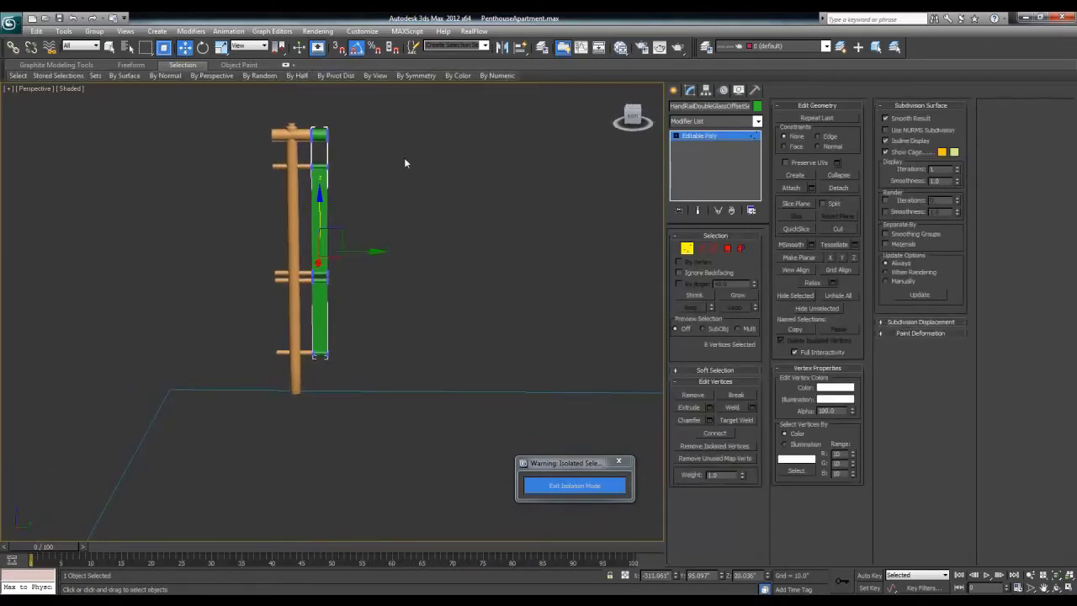
left_click_drag(320, 217, 320, 366)
left_click(706, 138)
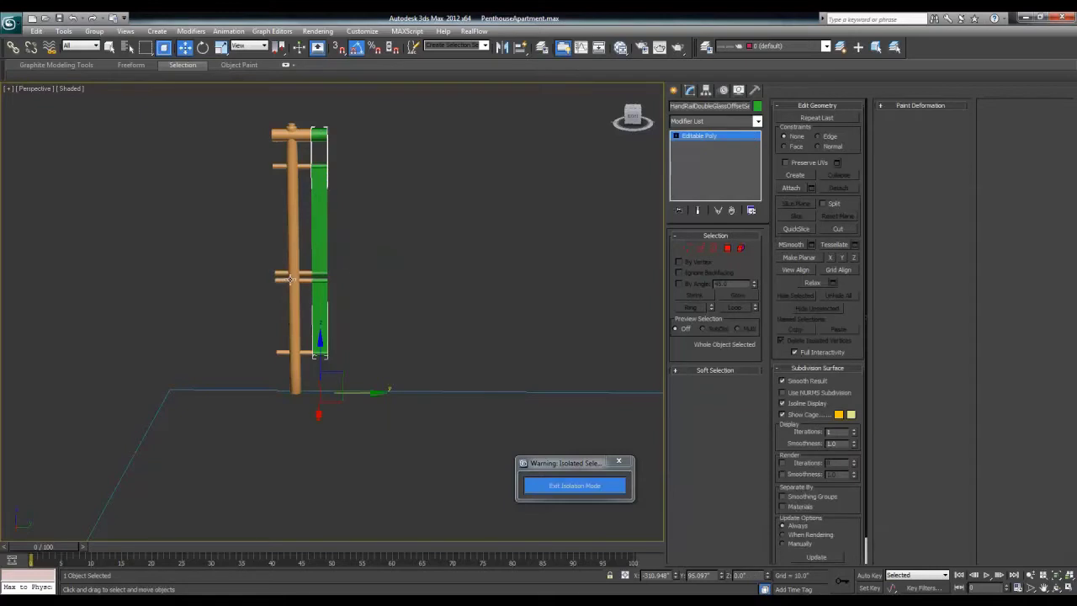
- Move the wooden post into position beside the green handrail piece
left_click(296, 345)
left_click_drag(296, 345, 205, 388)
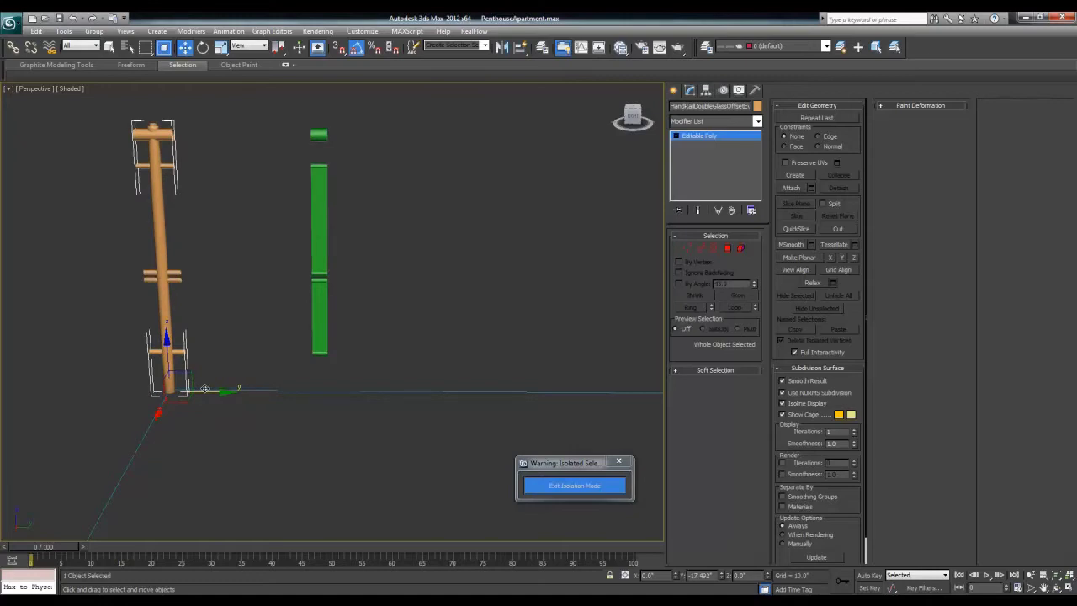
left_click_drag(205, 387, 577, 389)
middle_click_drag(577, 389, 385, 385)
left_click_drag(384, 384, 452, 375)
scroll(388, 354, "down", 3)
left_click_drag(353, 336, 470, 346)
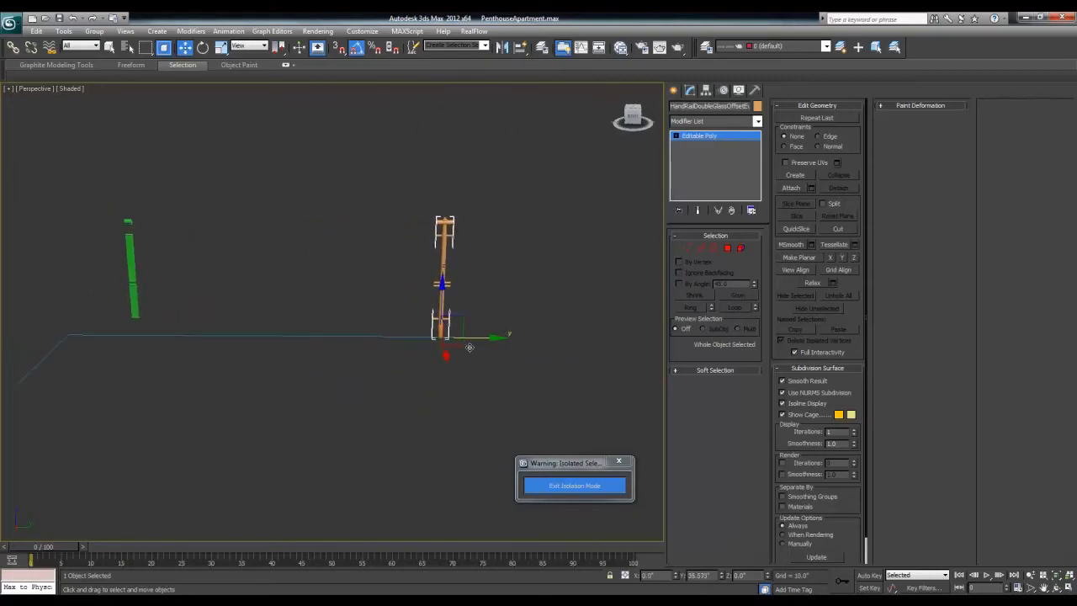
key("z")
scroll(399, 407, "up", 2)
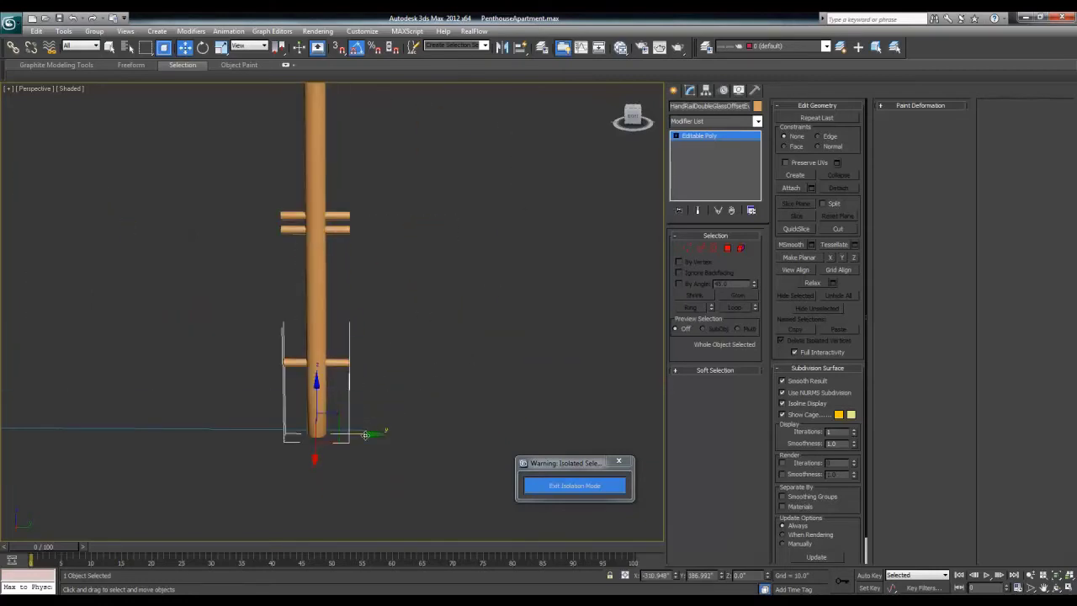
scroll(402, 433, "up", 2)
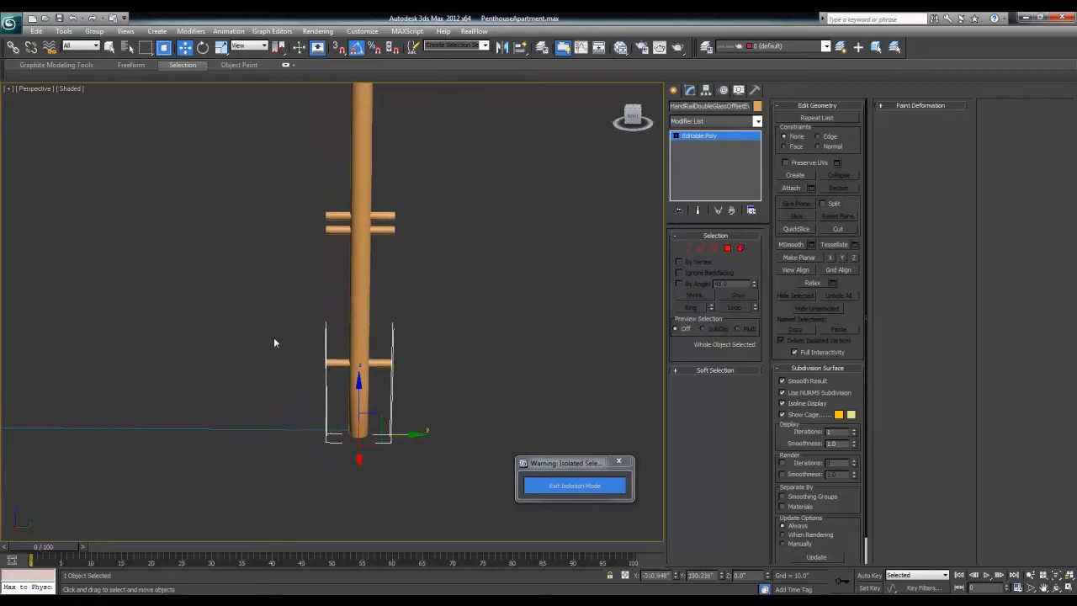
scroll(274, 337, "down", 5)
- Slide the green handrail piece snugly against the wooden post
left_click(77, 280)
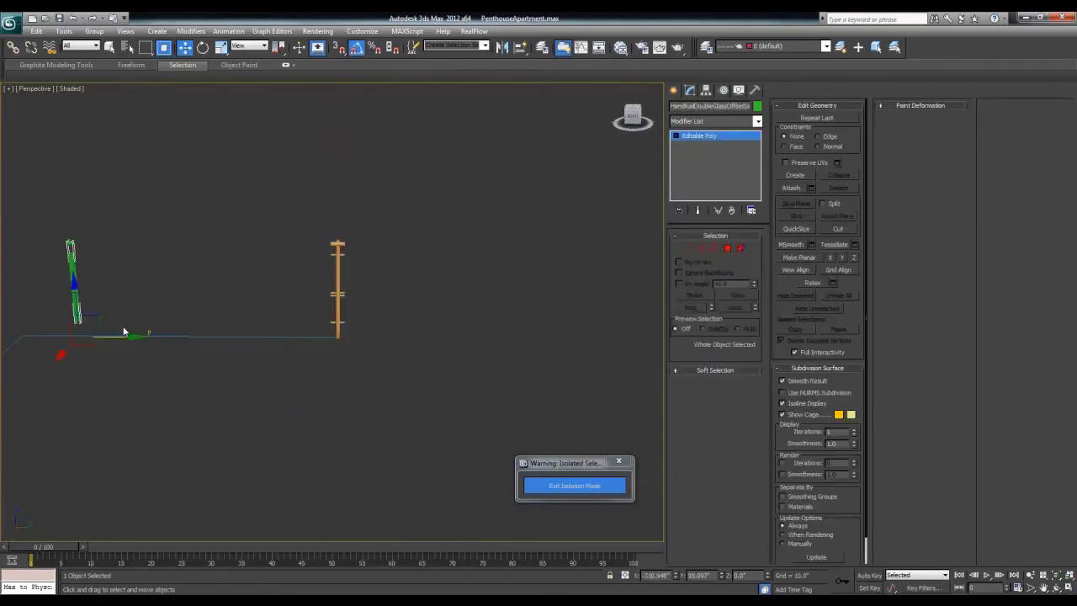
left_click_drag(131, 336, 387, 329)
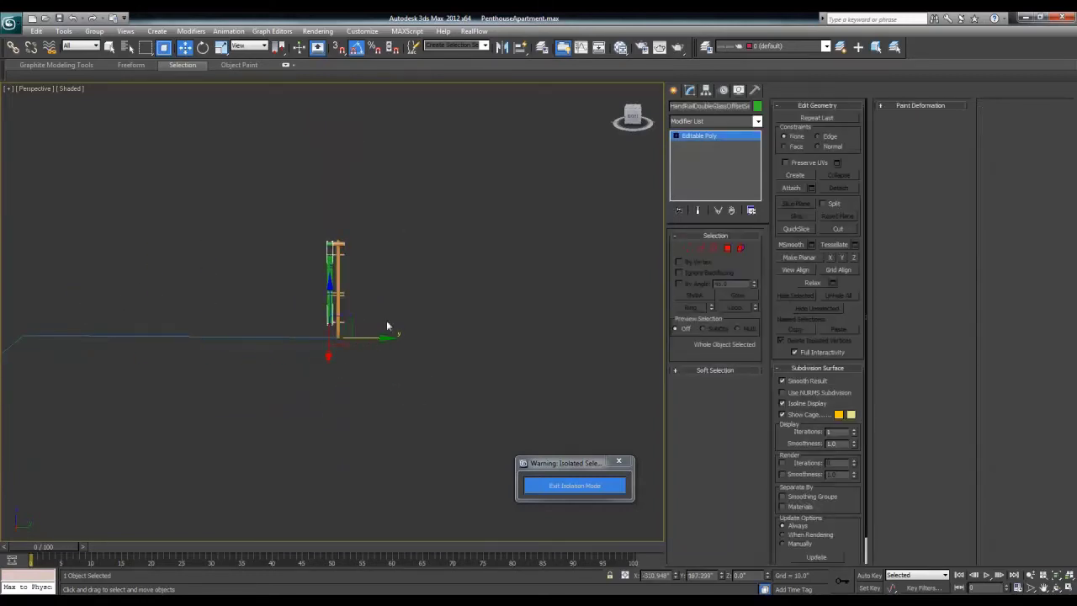
scroll(401, 295, "up", 3)
scroll(401, 295, "up", 1)
scroll(387, 342, "up", 2)
scroll(353, 420, "up", 1)
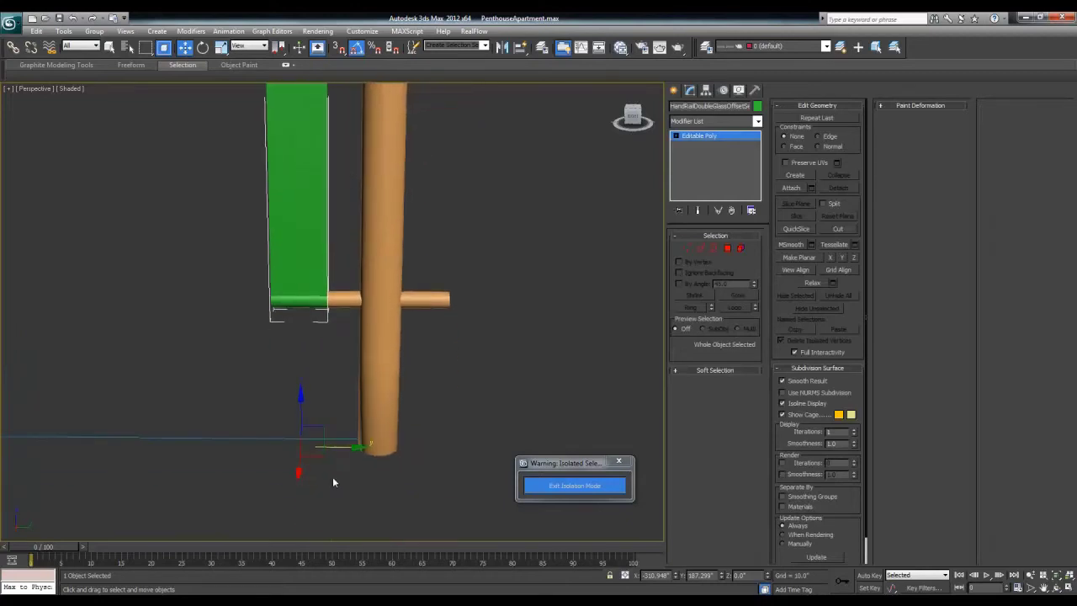
left_click_drag(338, 450, 324, 451)
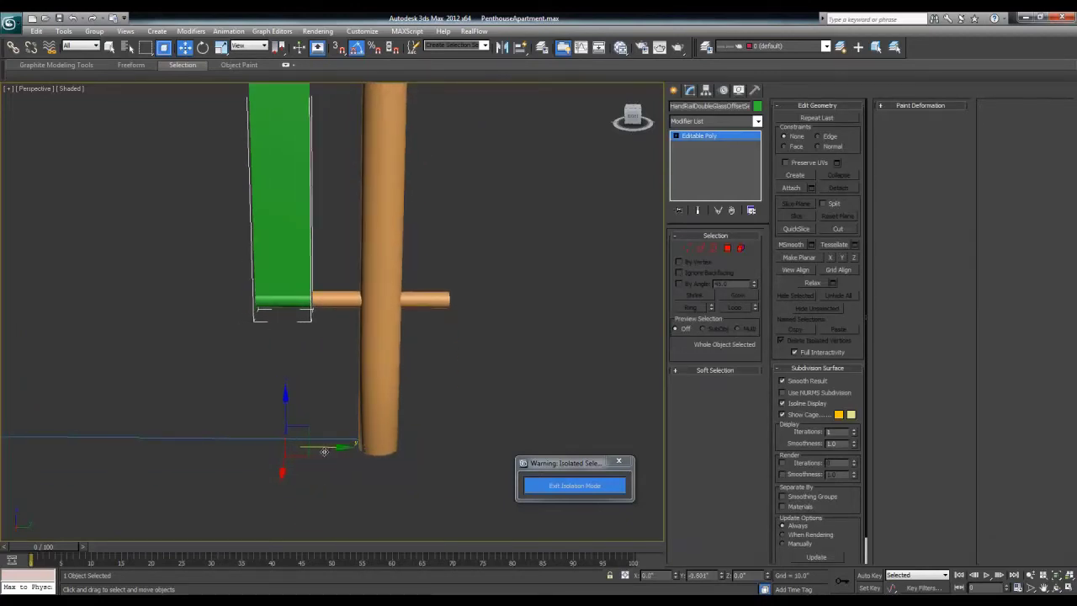
scroll(311, 327, "down", 3)
scroll(311, 326, "down", 2)
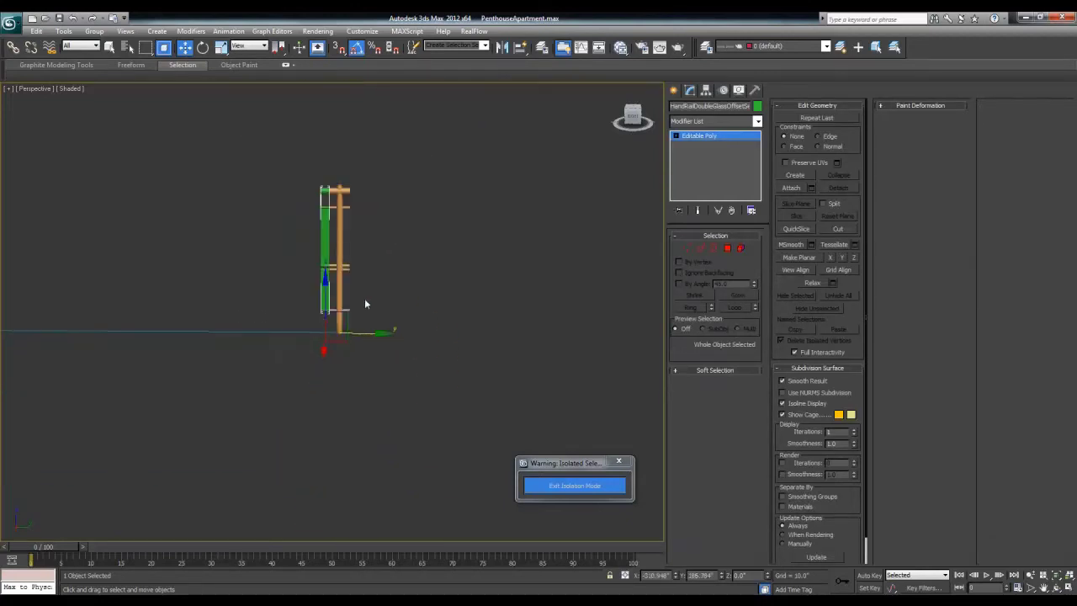
- Shift-drag a copy of the wooden post further left along Y
key("1")
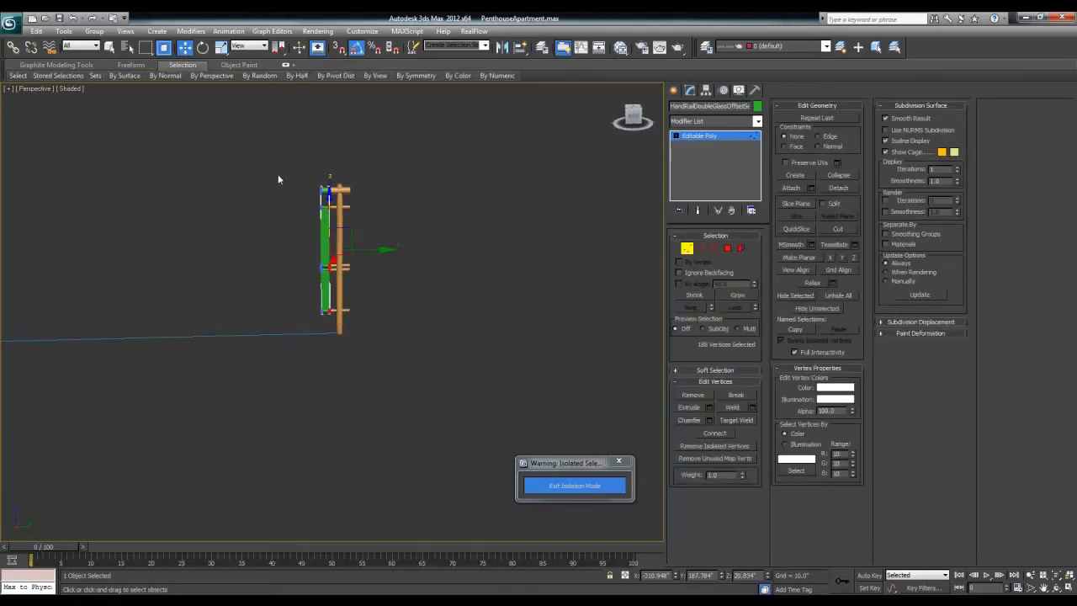
left_click_drag(325, 328, 325, 328)
key("1")
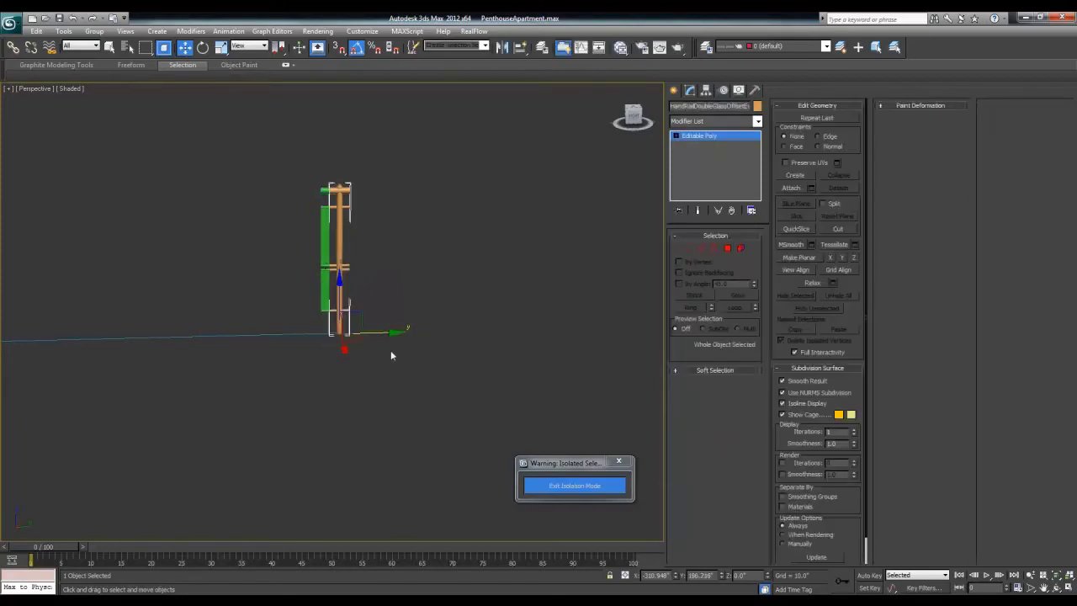
left_click_drag(386, 332, 295, 341)
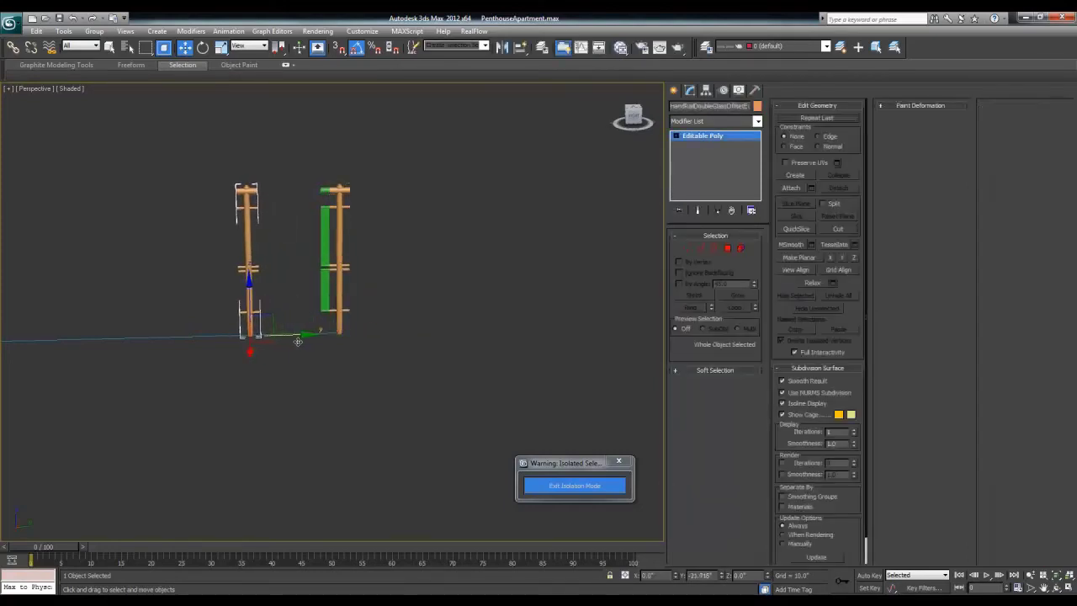
left_click_drag(295, 341, 235, 346)
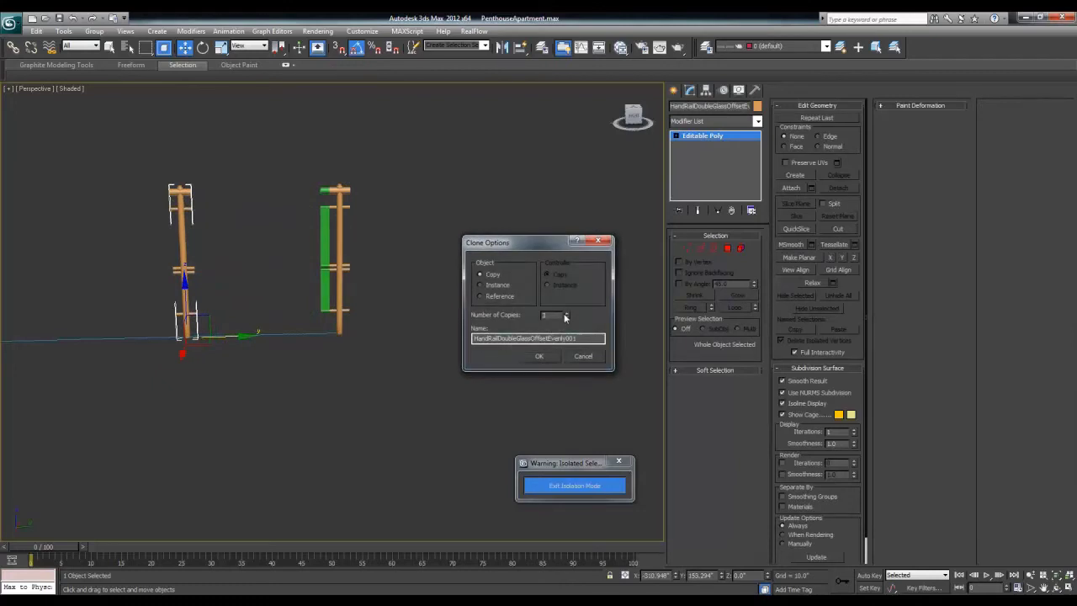
- Create the post copies, shift each post left to even the spacing, then select the green handrail
left_click(540, 356)
middle_click_drag(415, 343, 347, 315)
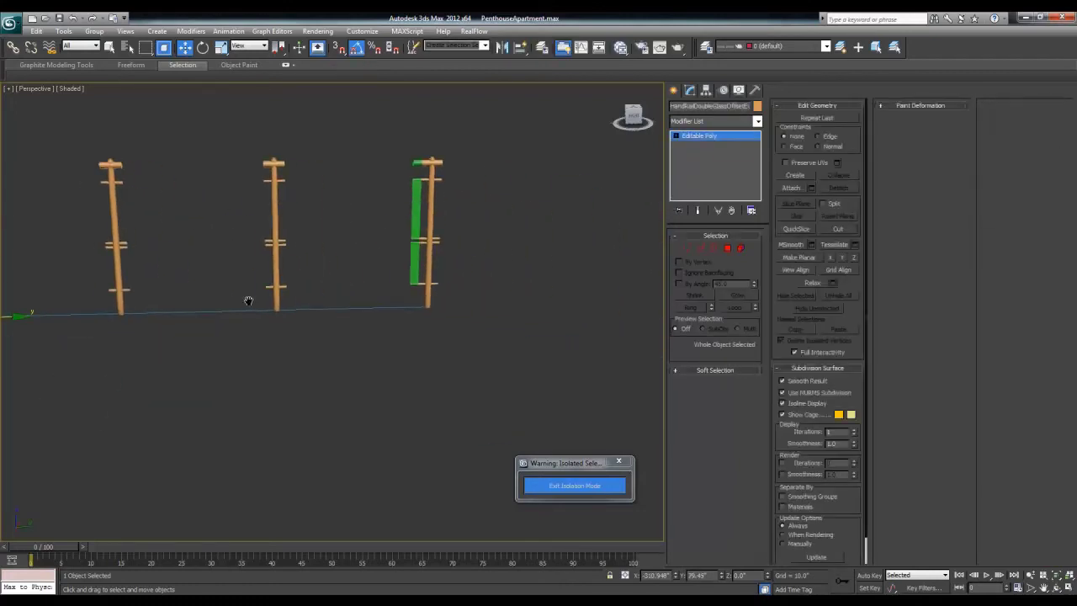
left_click_drag(95, 330, 78, 330)
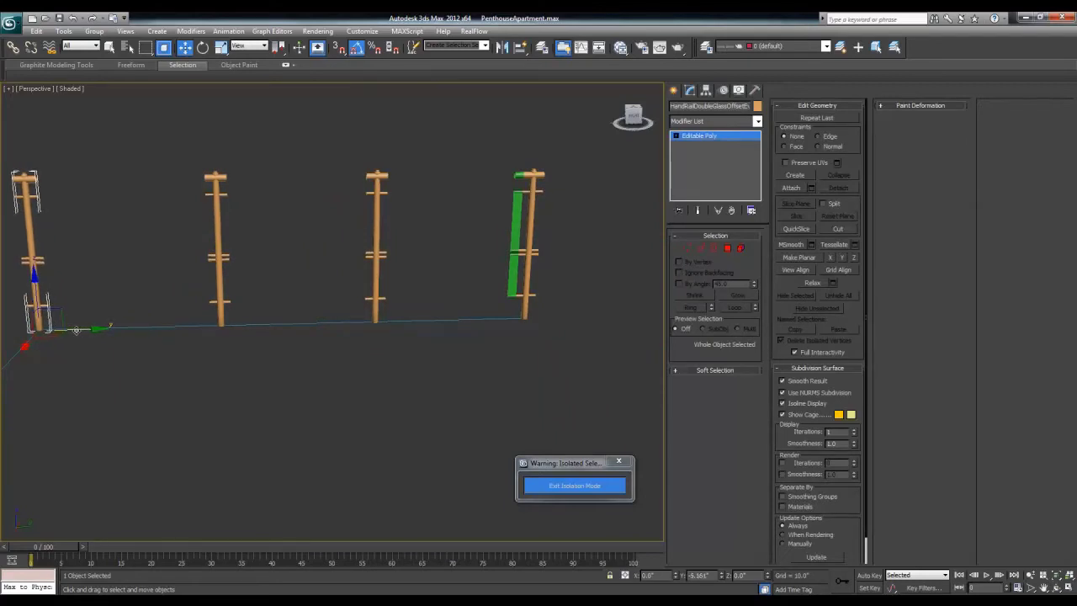
left_click(217, 296)
left_click_drag(258, 327, 238, 327)
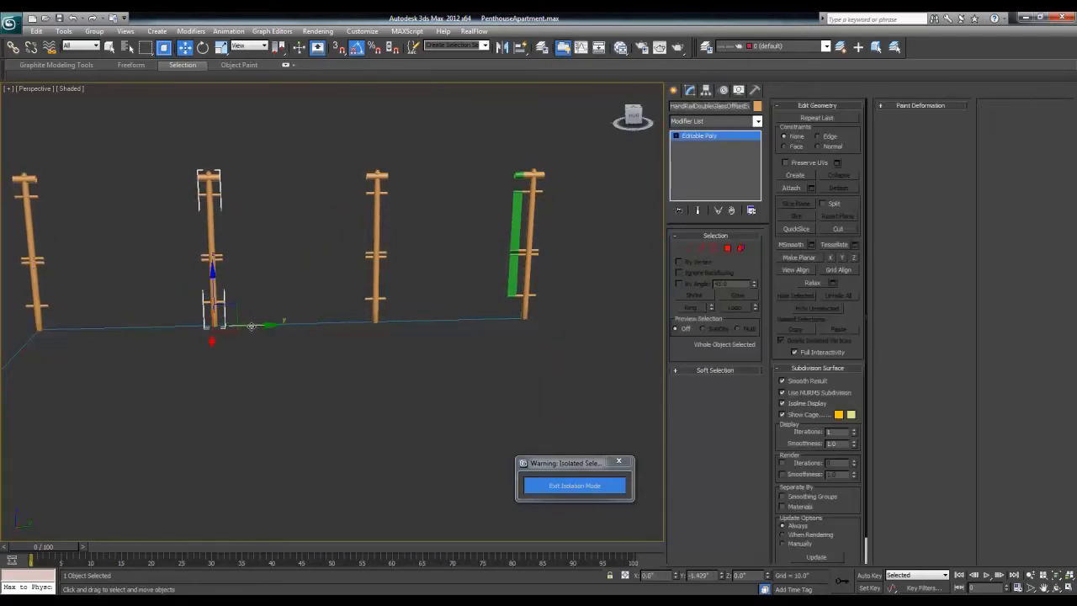
left_click(372, 290)
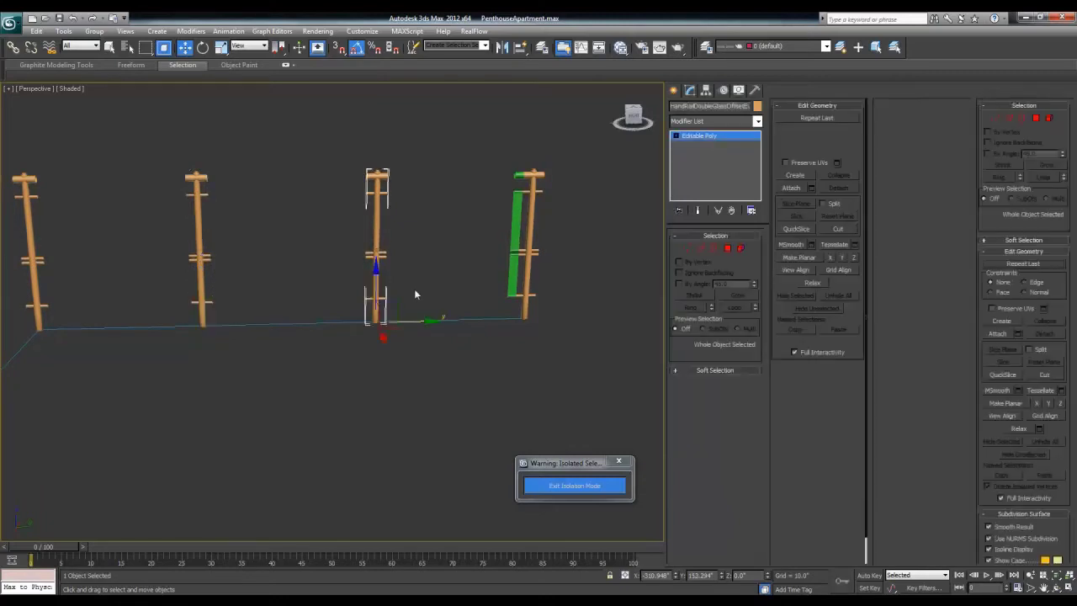
left_click_drag(420, 320, 414, 321)
left_click(519, 230)
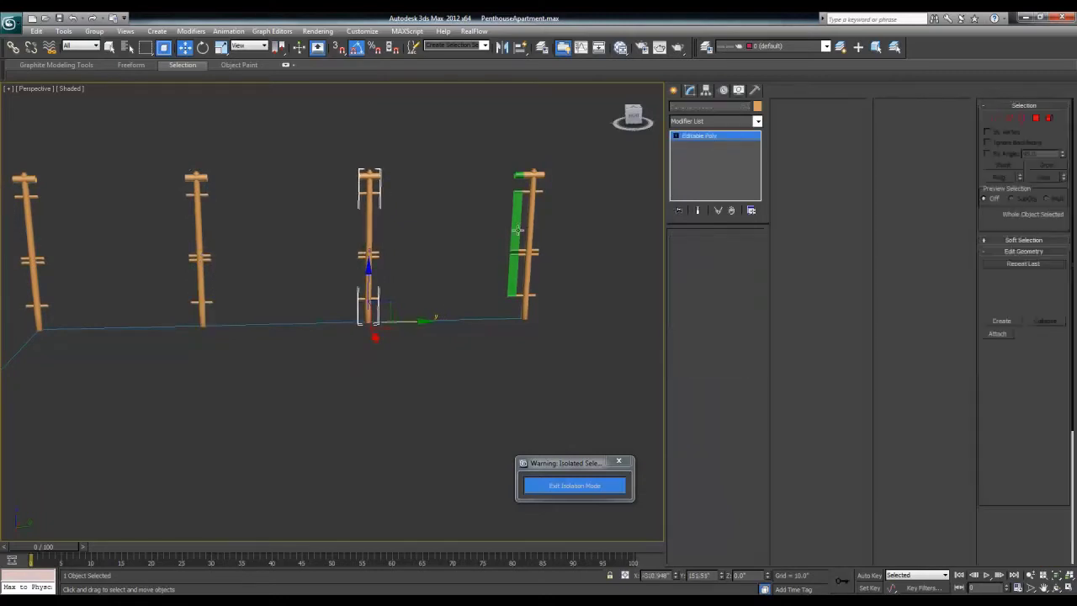
left_click(686, 248)
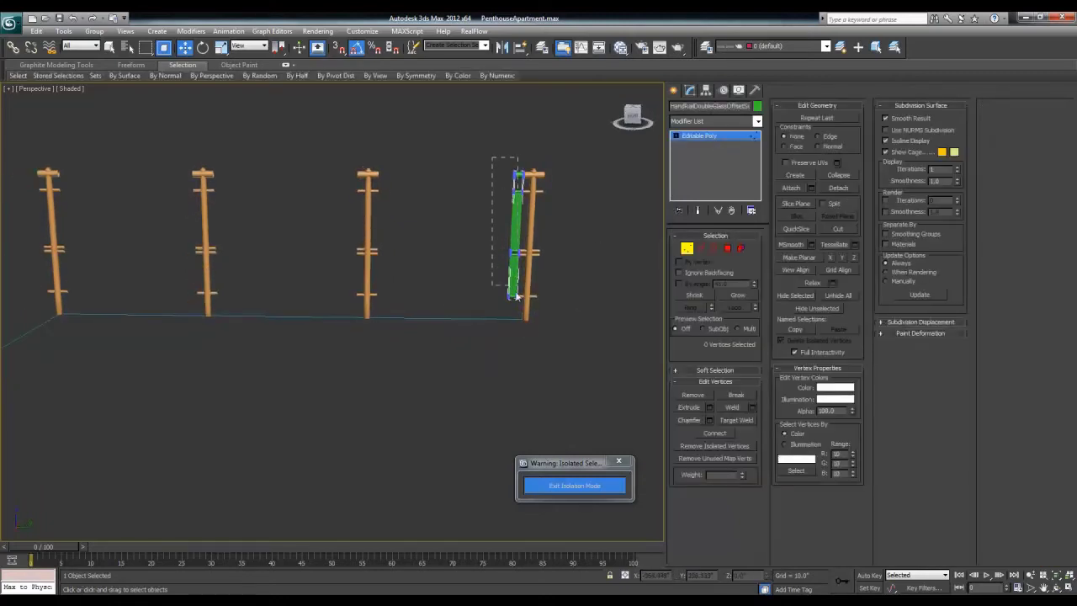
- In the side view, stretch the handrail's right-end vertices to reach the right post
left_click_drag(514, 328, 518, 328)
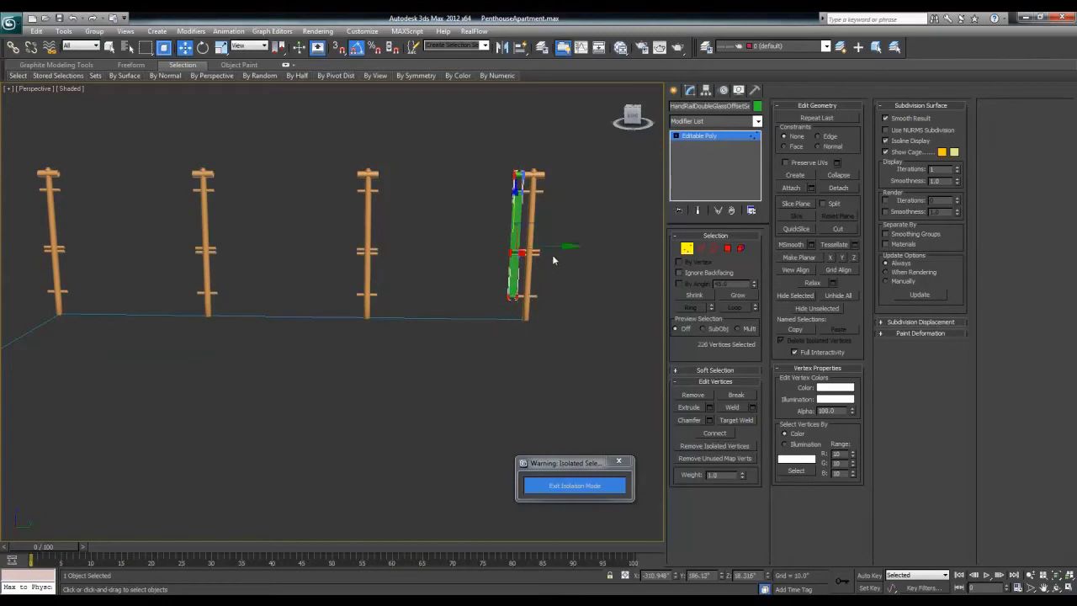
key("alt+w")
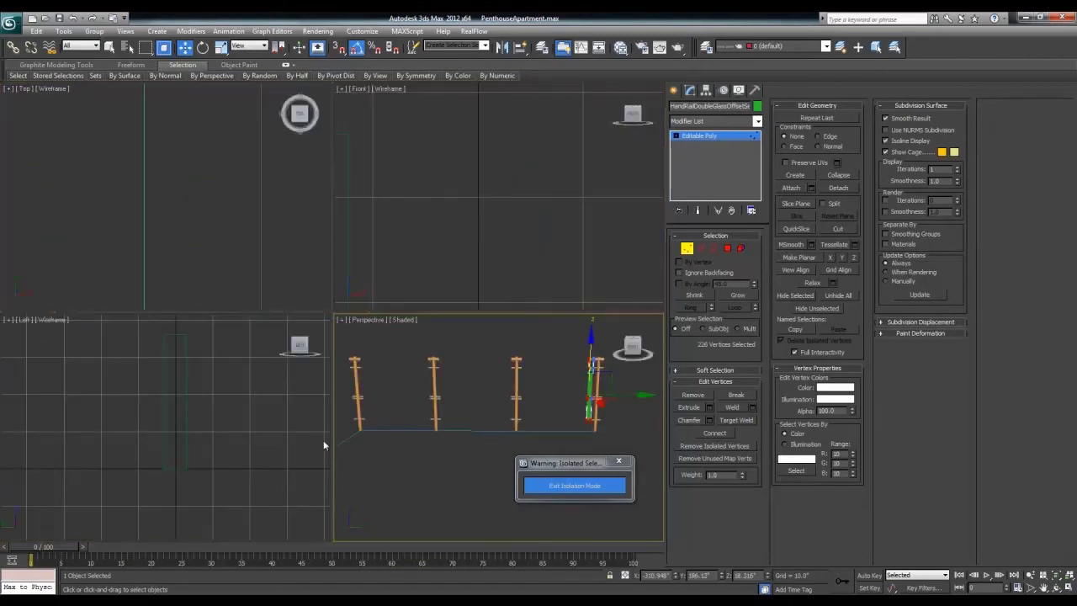
key("ctrl+shift+z")
key("alt+w")
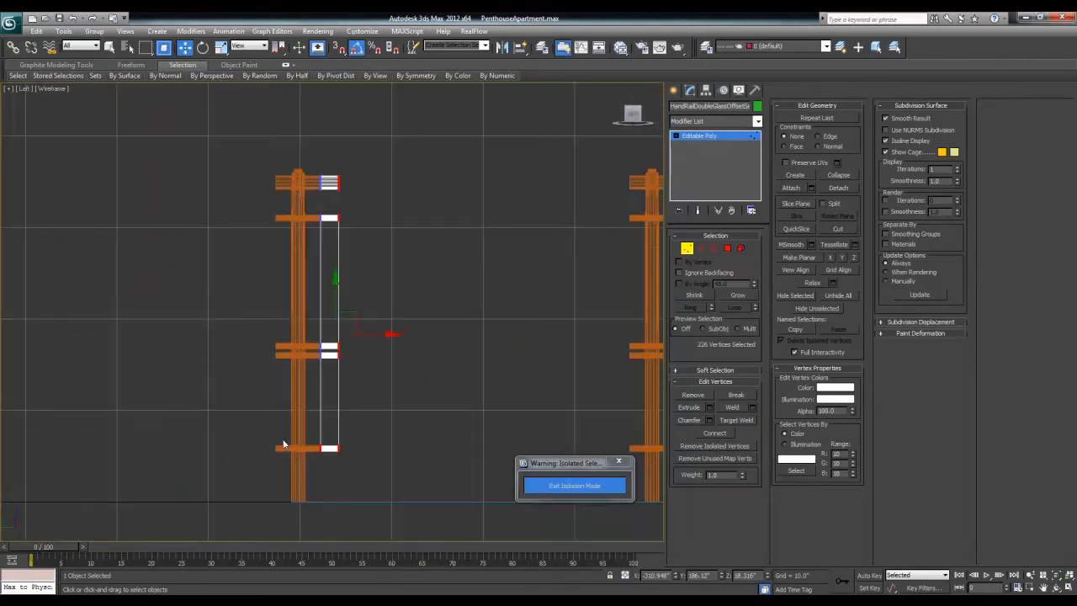
scroll(351, 280, "down", 2)
left_click_drag(265, 423, 277, 463)
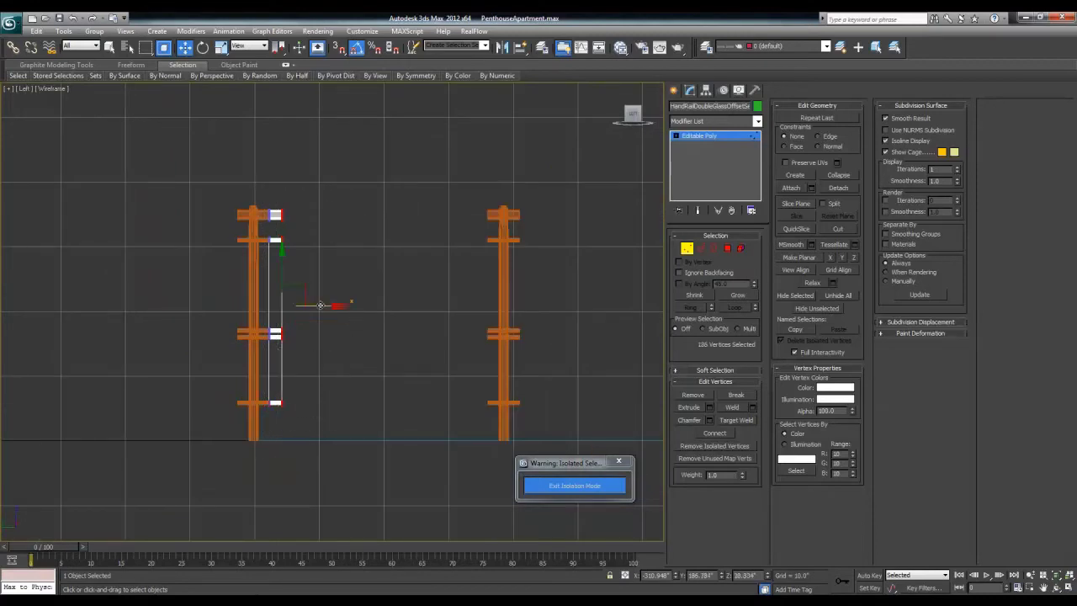
right_click(479, 311)
left_click(412, 347)
left_click_drag(308, 320, 528, 310)
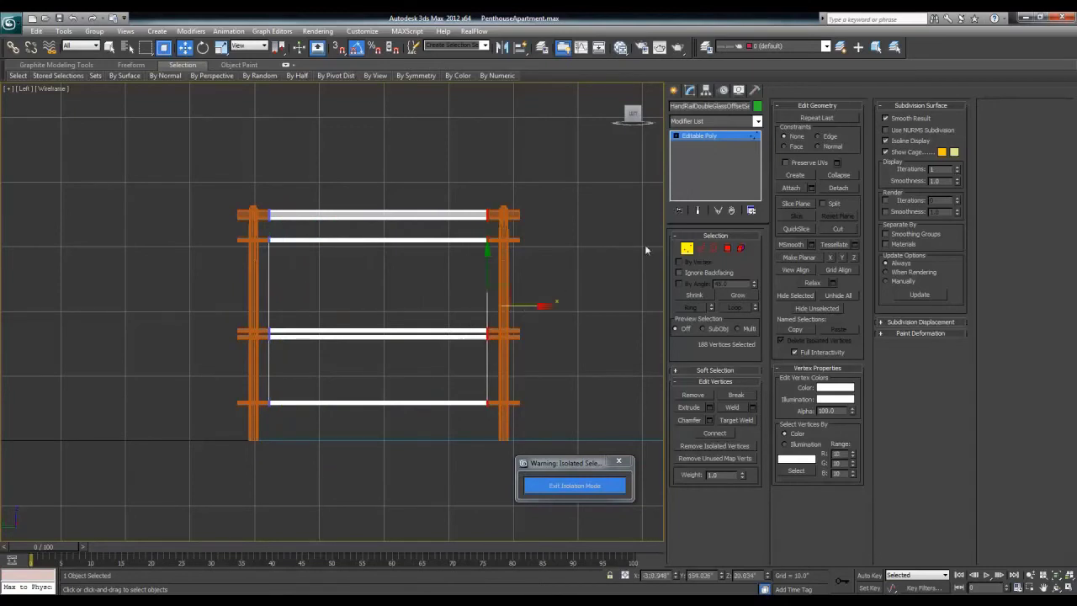
left_click(701, 136)
- Copy the railing beside the original and stretch its right end slightly further
middle_click_drag(493, 264, 382, 245)
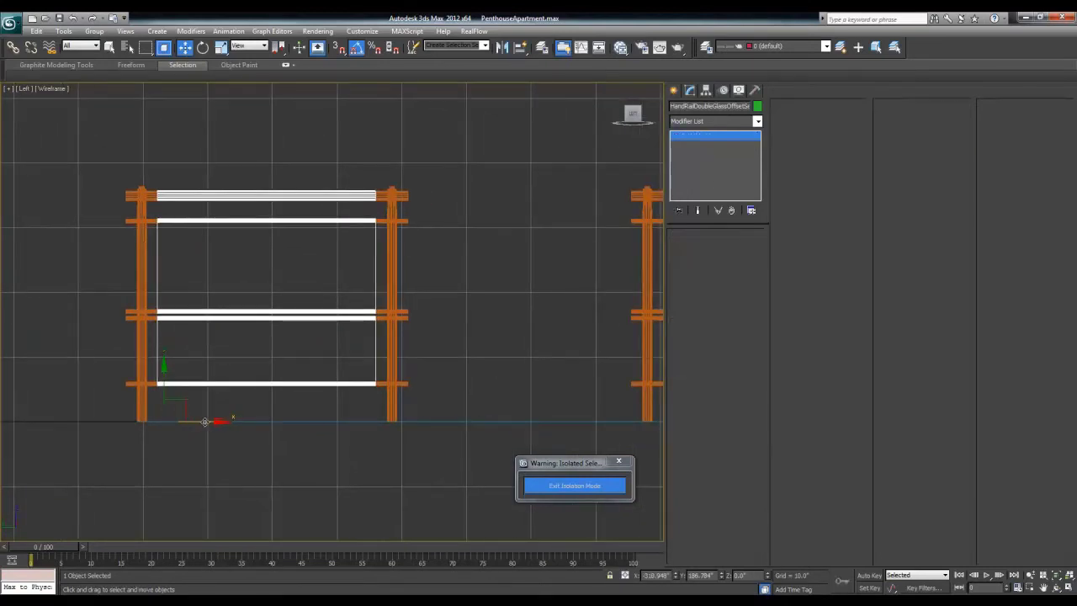
left_click_drag(194, 427, 447, 426, "shift")
left_click(538, 356)
middle_click_drag(525, 359, 399, 367)
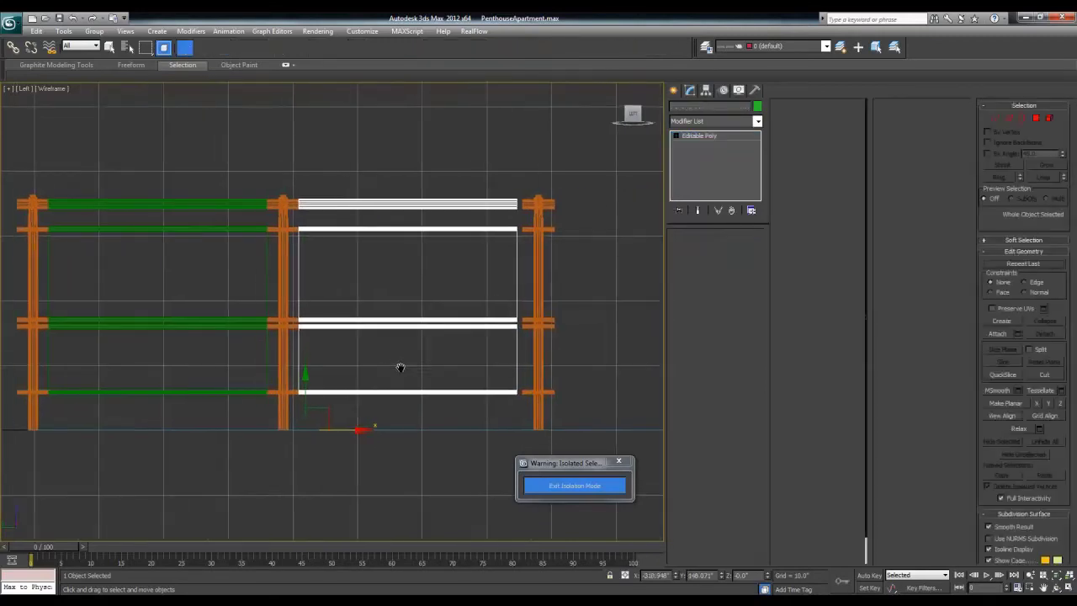
key("1")
left_click_drag(470, 174, 548, 421)
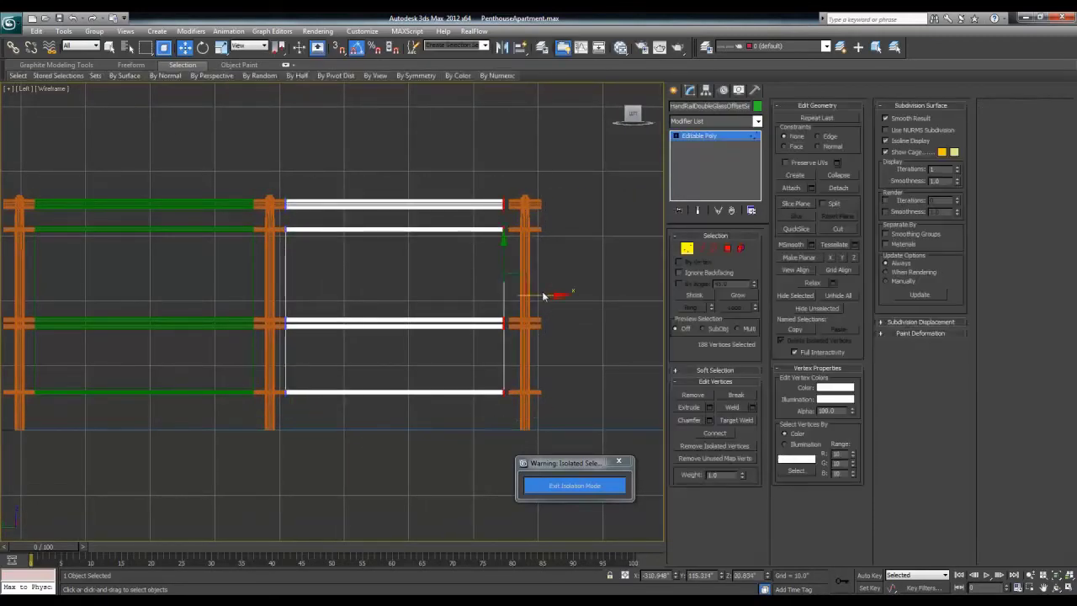
left_click_drag(543, 295, 546, 295)
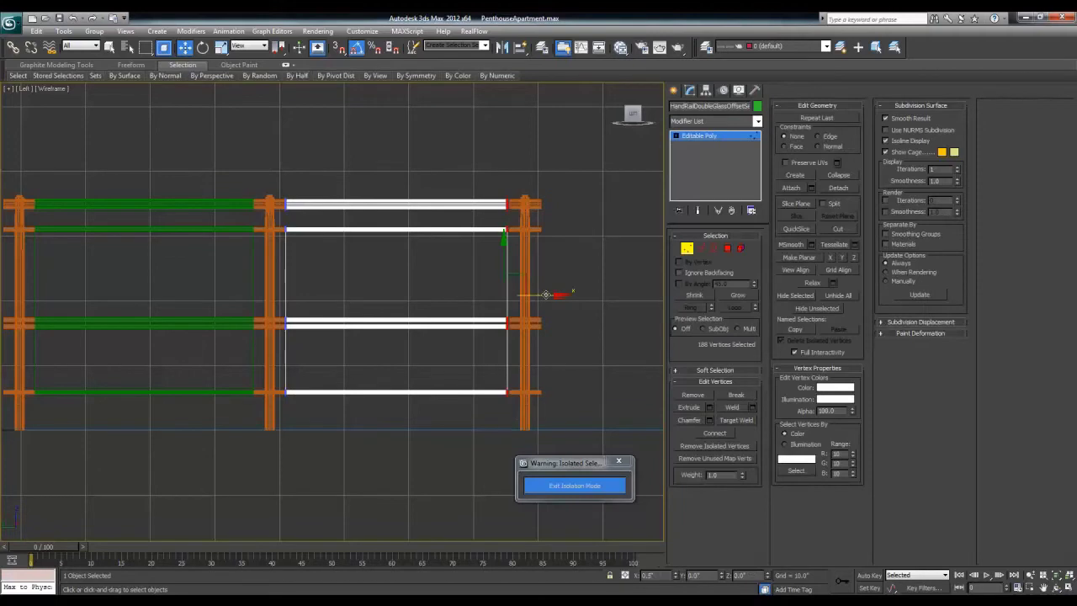
- Copy the segment into the right-hand bay and pull its right edge onto the post
left_click(685, 136)
middle_click_drag(538, 292, 392, 270)
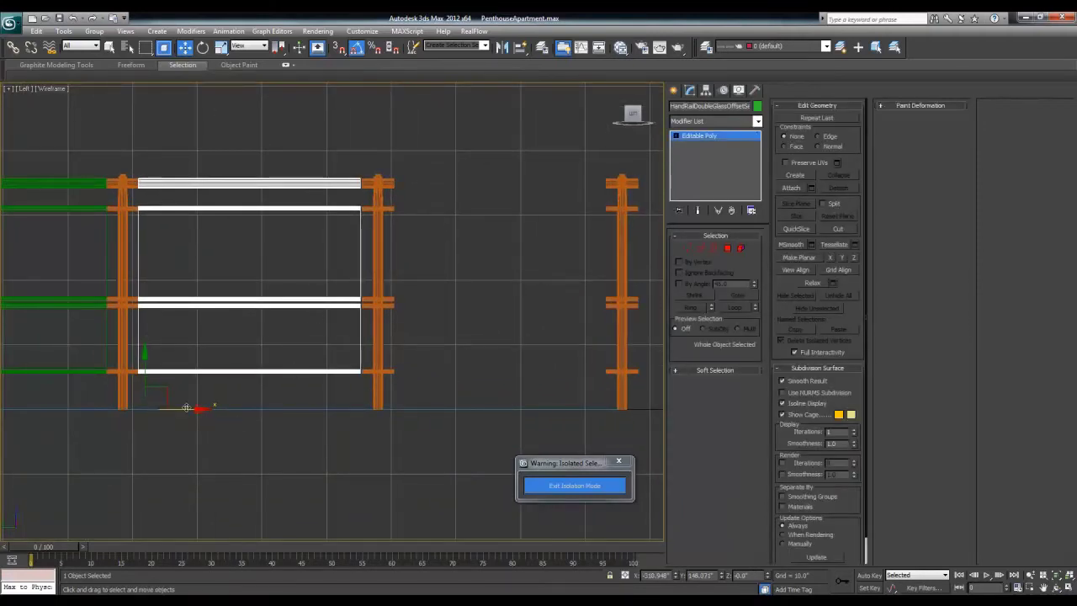
left_click_drag(186, 407, 441, 410)
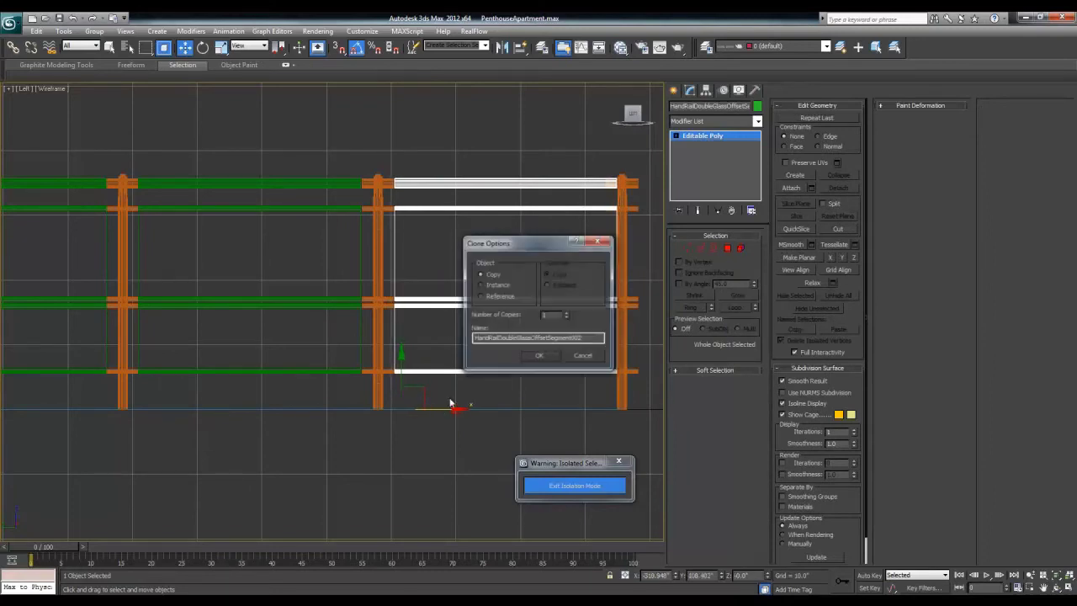
left_click(538, 357)
left_click(688, 248)
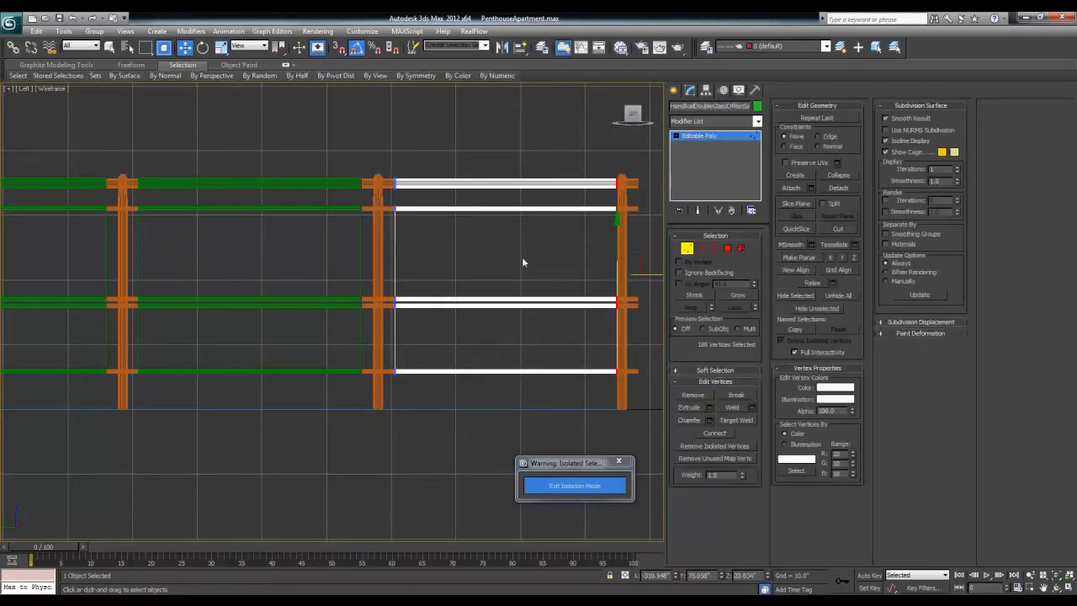
left_click_drag(545, 271, 536, 273)
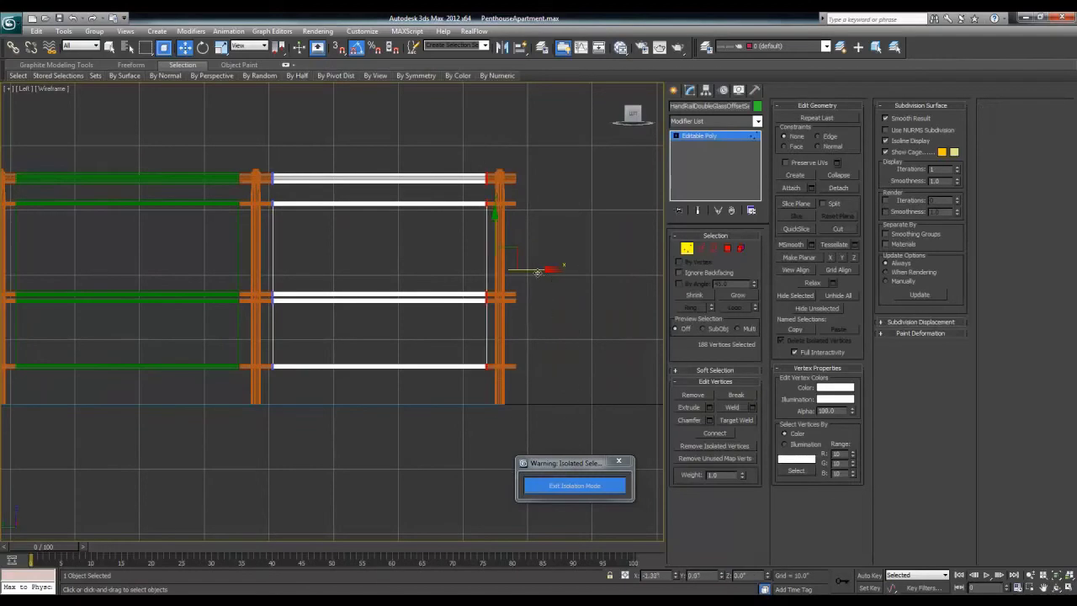
- Switch to the Top view and pan onto the post and the green section above it
key("alt+w")
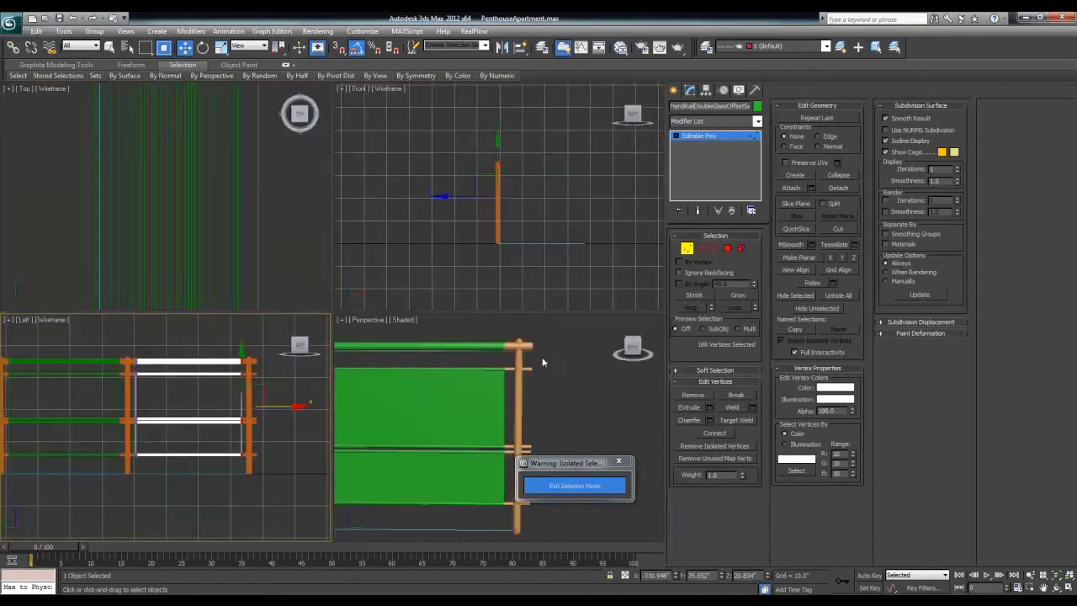
right_click(541, 385)
key("alt+w")
key("alt+w")
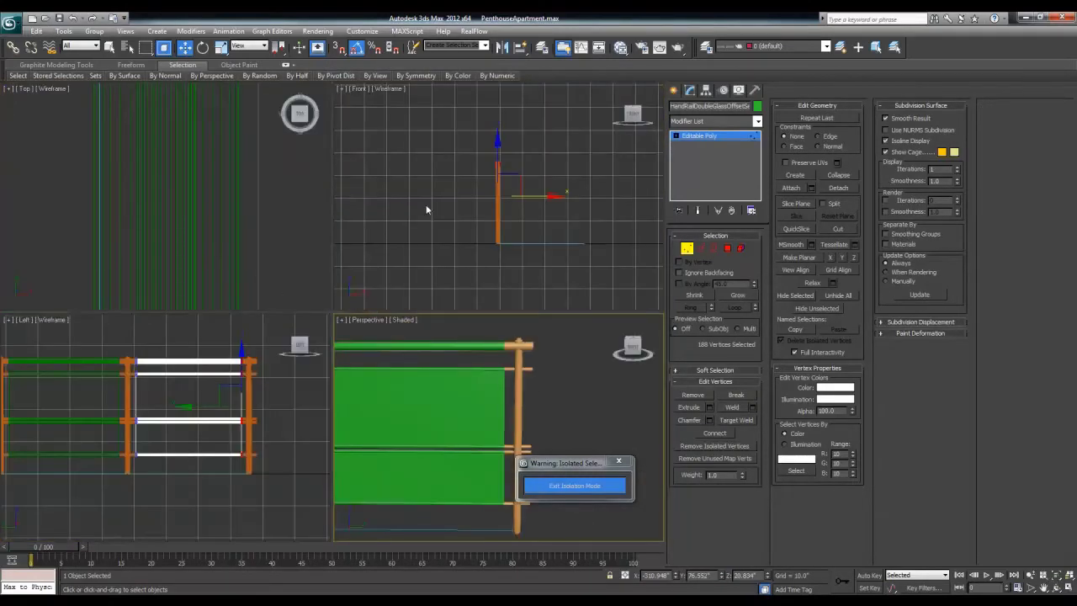
right_click(428, 206)
right_click(137, 171)
scroll(137, 170, "down", 3)
scroll(110, 198, "down", 3)
key("alt+w")
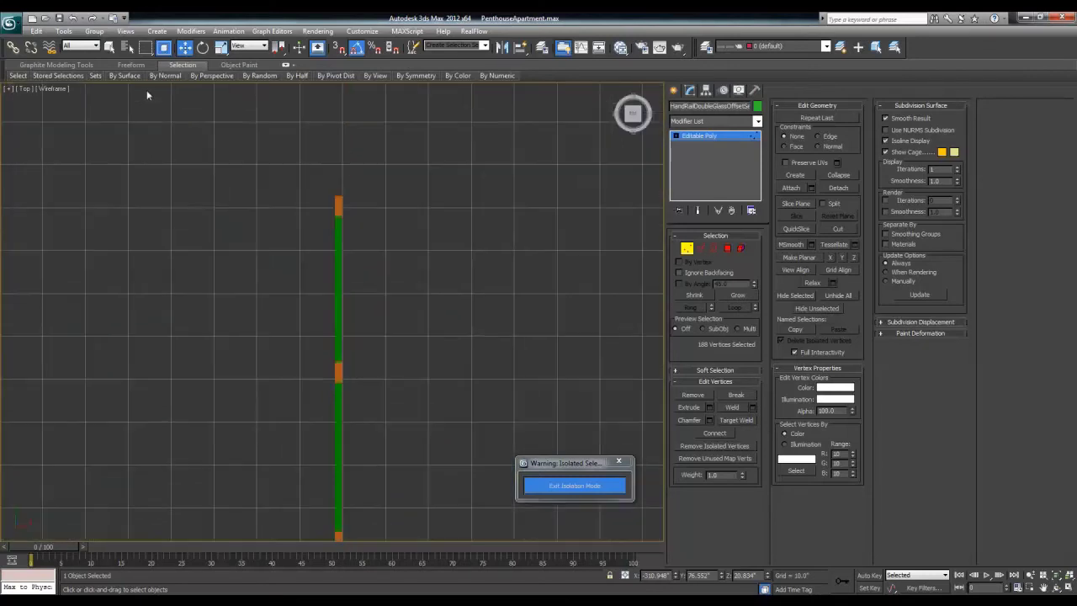
scroll(289, 161, "up", 2)
scroll(307, 268, "up", 2)
middle_click_drag(308, 268, 301, 363)
scroll(303, 365, "up", 5)
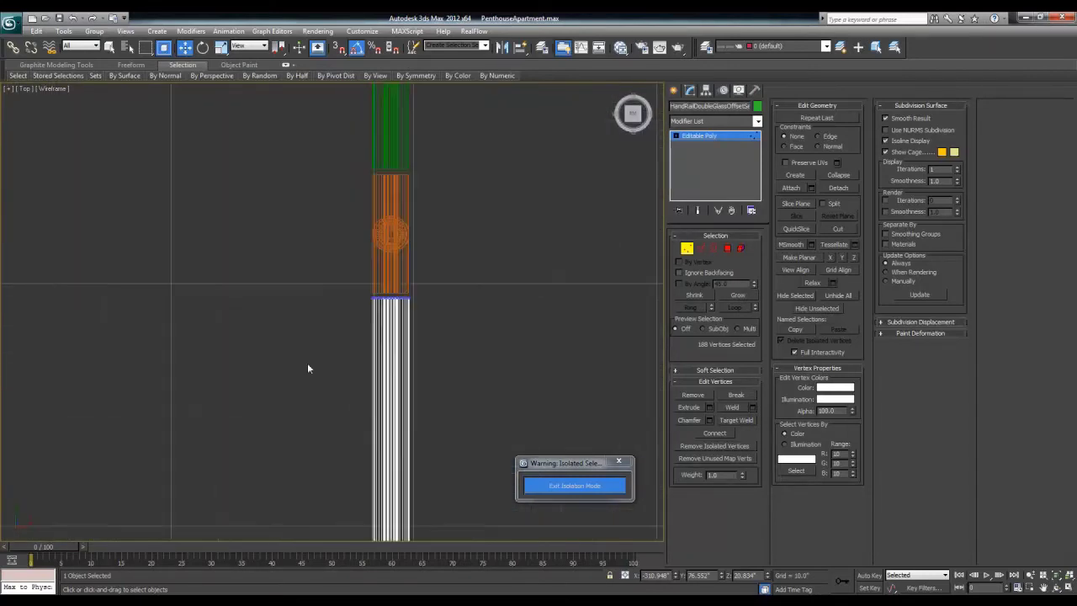
scroll(305, 368, "up", 3)
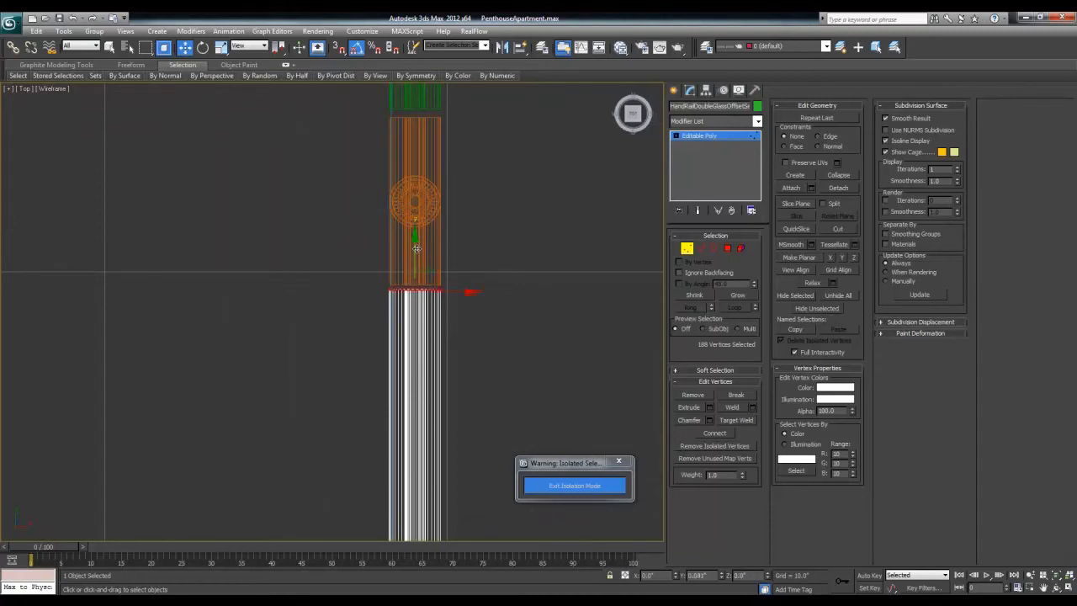
middle_click_drag(416, 251, 422, 457)
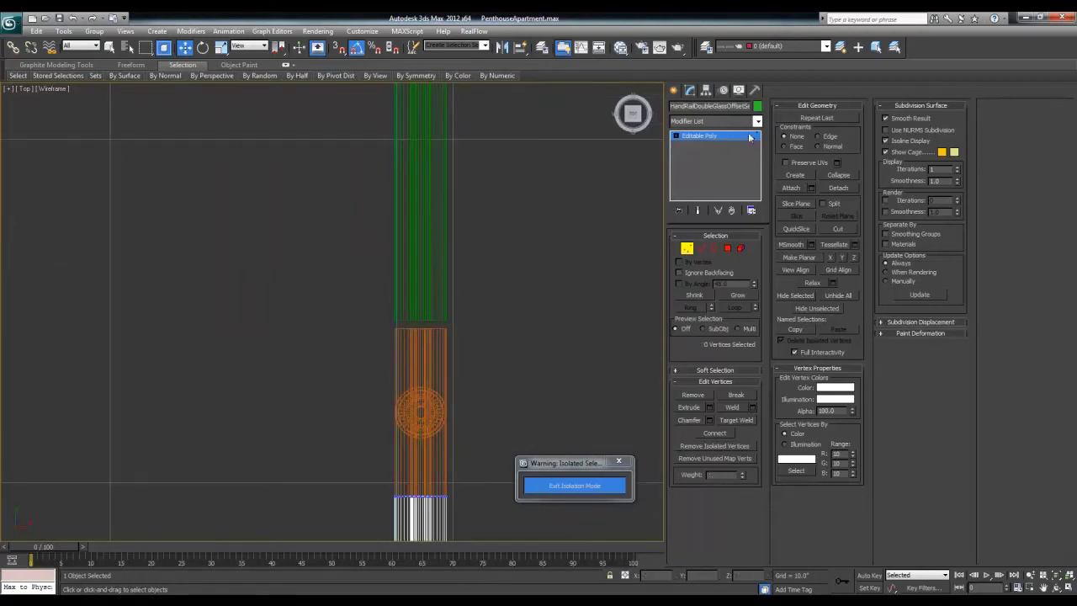
- Select the segment's end row of vertices and nudge it down onto the post
key("1")
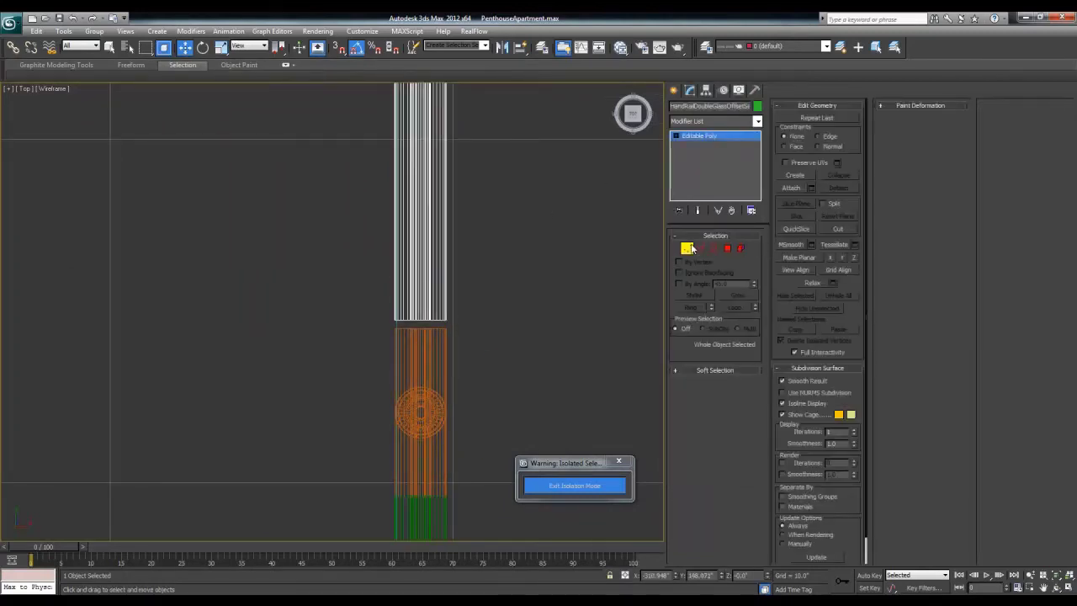
left_click(688, 249)
left_click_drag(298, 265, 556, 409)
left_click_drag(418, 279, 423, 289)
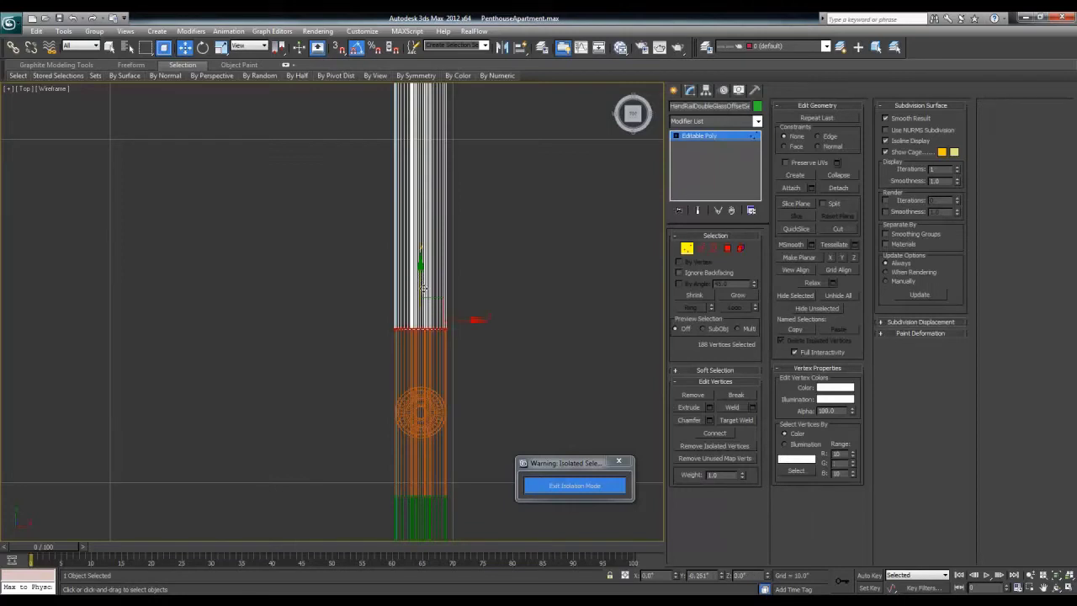
- Pan the Top view along the handrail to its round end
middle_click_drag(423, 287, 415, 451)
scroll(414, 451, "down", 2)
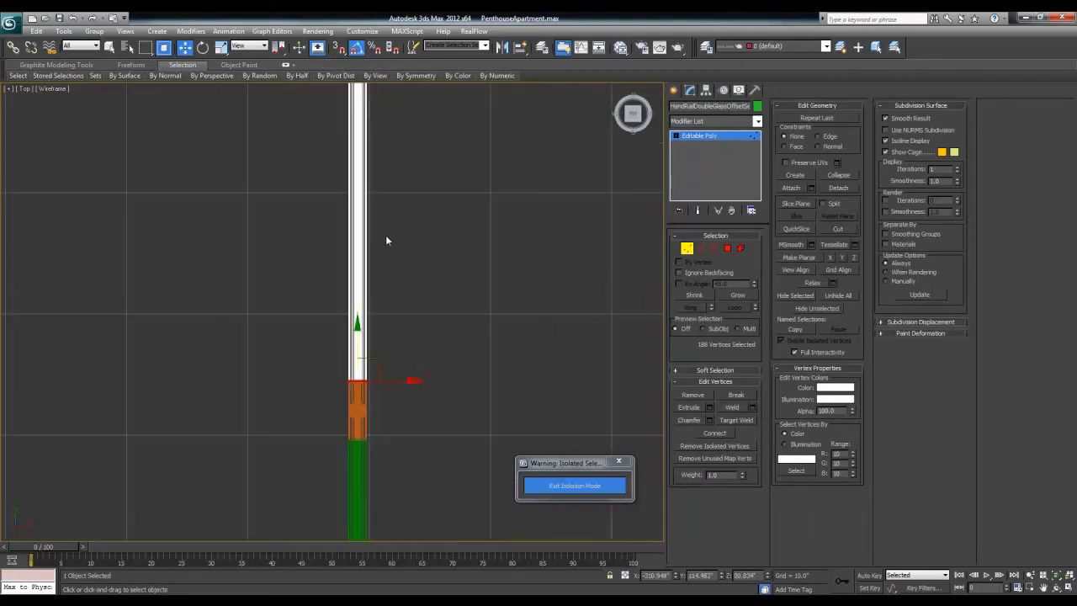
middle_click_drag(396, 294, 417, 537)
scroll(499, 405, "up", 5)
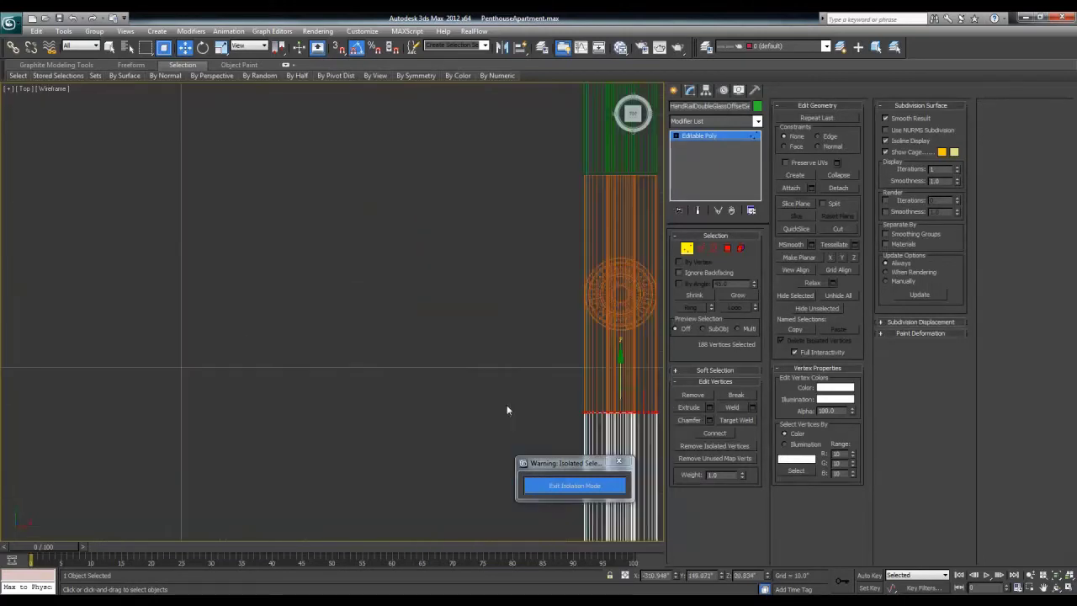
middle_click_drag(507, 408, 449, 365)
key("z")
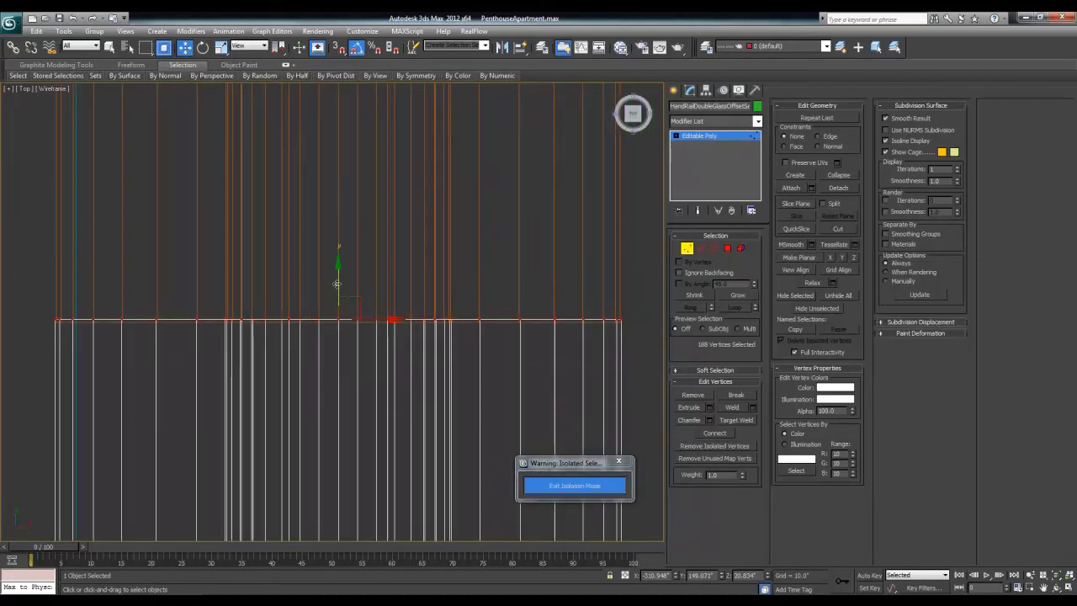
scroll(324, 278, "down", 5)
scroll(294, 320, "down", 3)
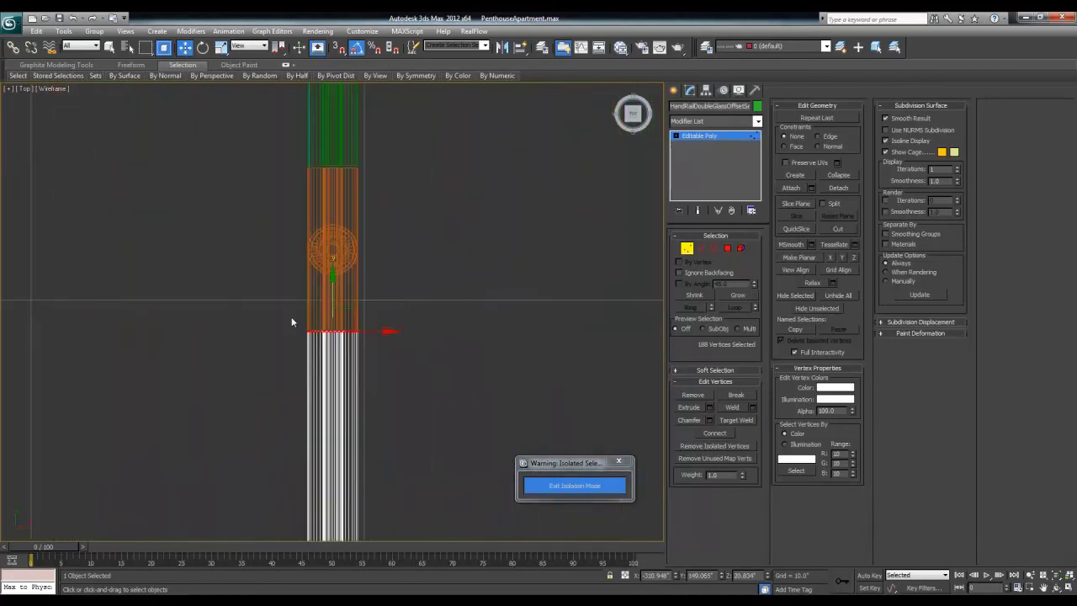
middle_click_drag(292, 322, 331, 496)
- Select the vertices at the column's bottom end and nudge them slightly down
left_click(703, 136)
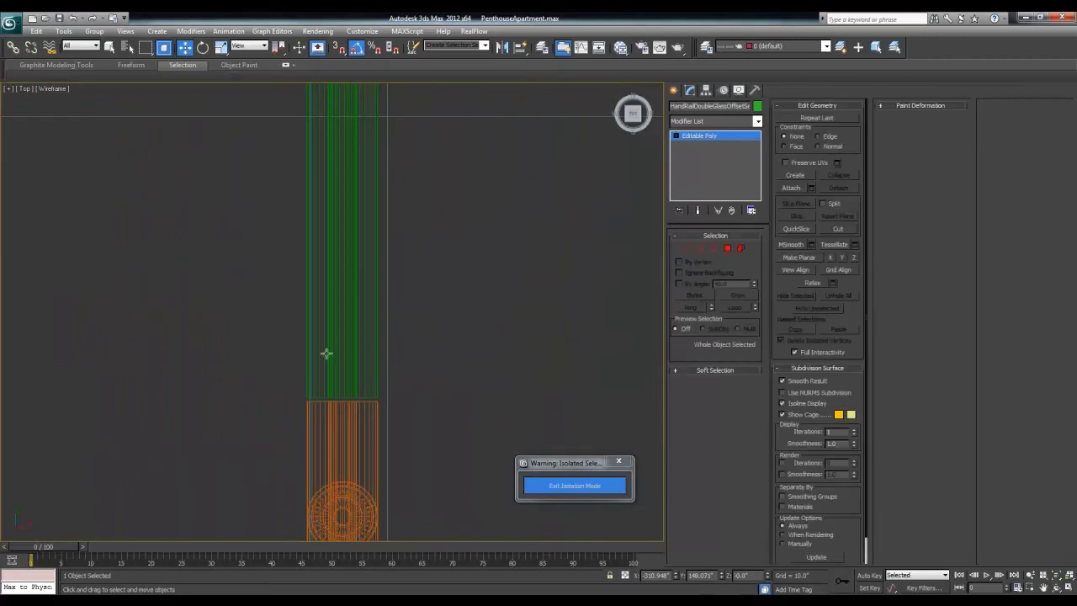
left_click(686, 248)
left_click_drag(276, 342, 404, 439)
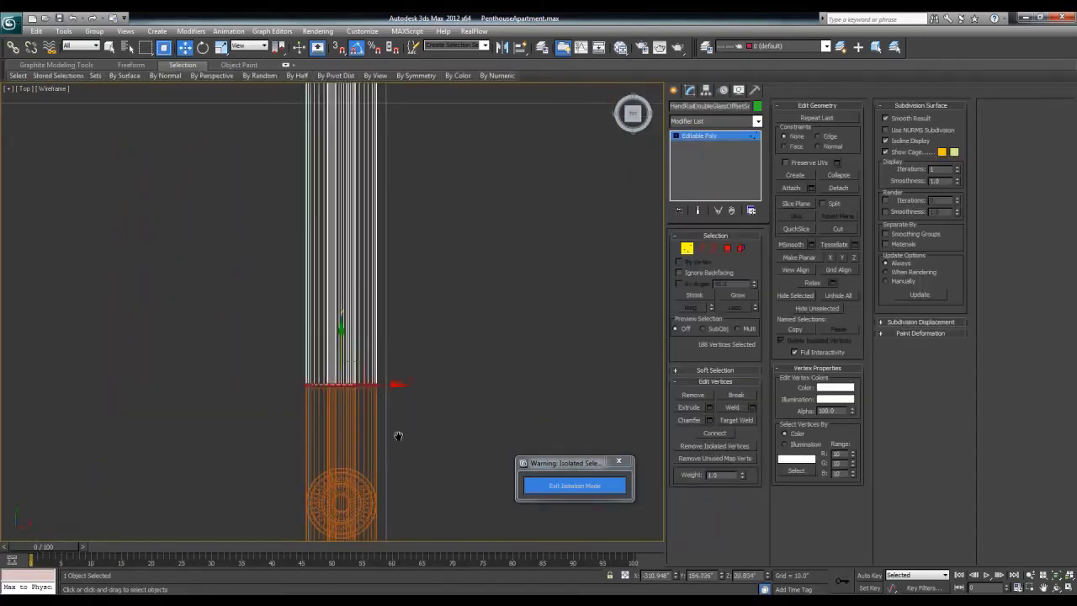
scroll(362, 379, "up", 3)
left_click_drag(339, 315, 339, 321)
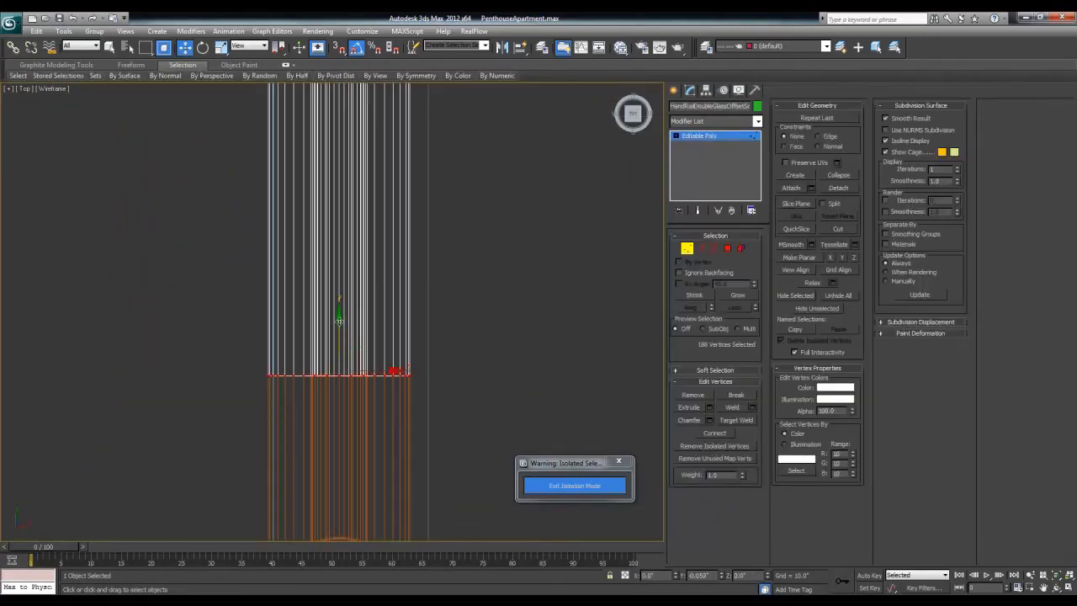
scroll(312, 411, "down", 5)
scroll(331, 534, "down", 3)
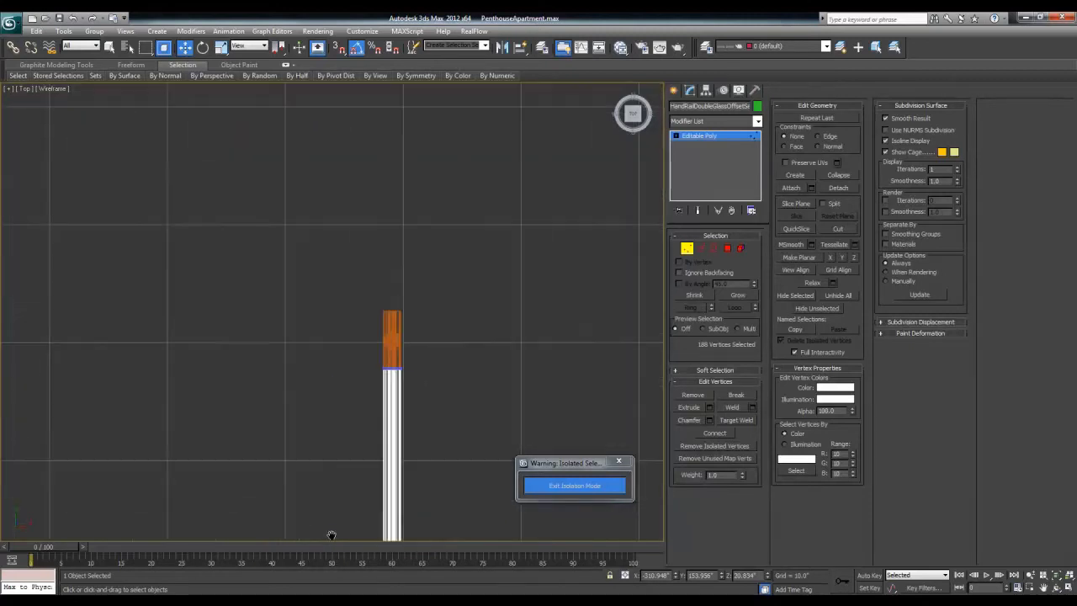
left_click_drag(484, 360, 484, 360)
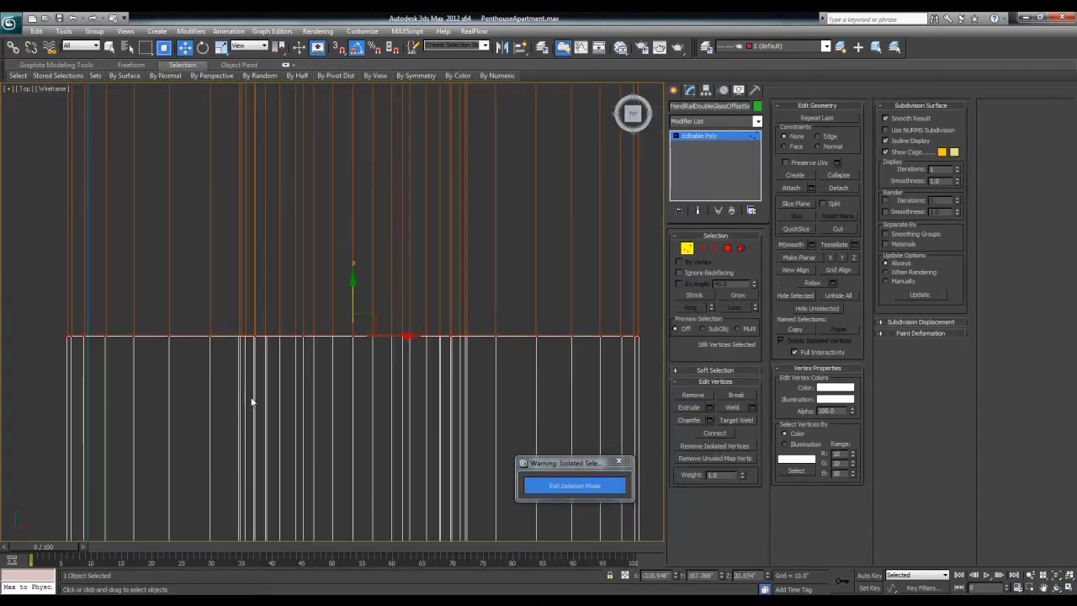
- Re-enter Vertex mode and nudge the selected vertex row slightly down
scroll(344, 295, "down", 2)
scroll(248, 406, "down", 3)
scroll(264, 448, "up", 1)
scroll(351, 421, "down", 2)
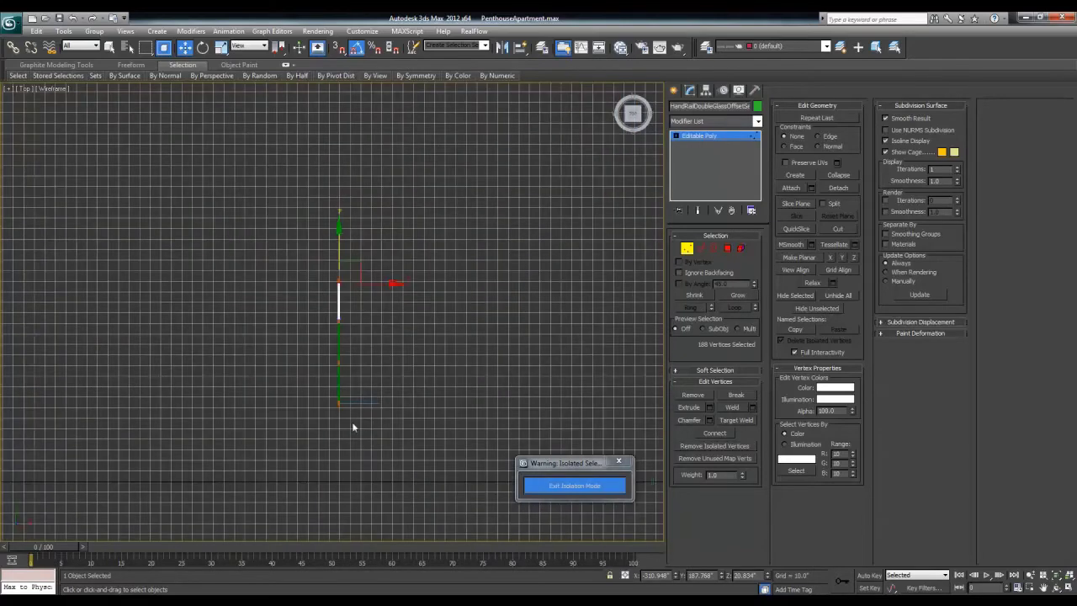
scroll(348, 379, "up", 1)
left_click(721, 139)
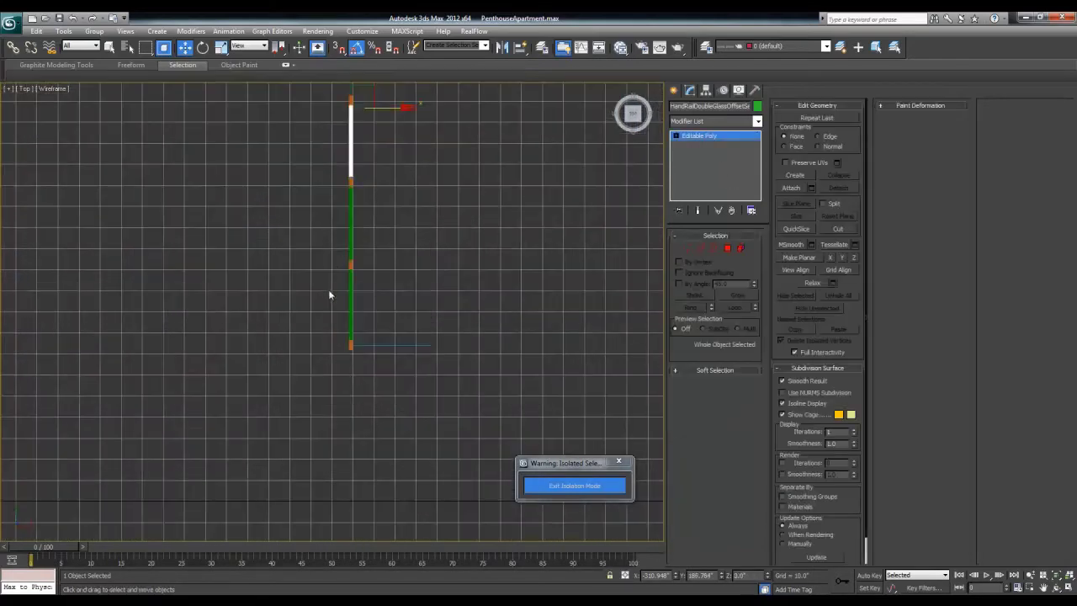
scroll(339, 404, "up", 5)
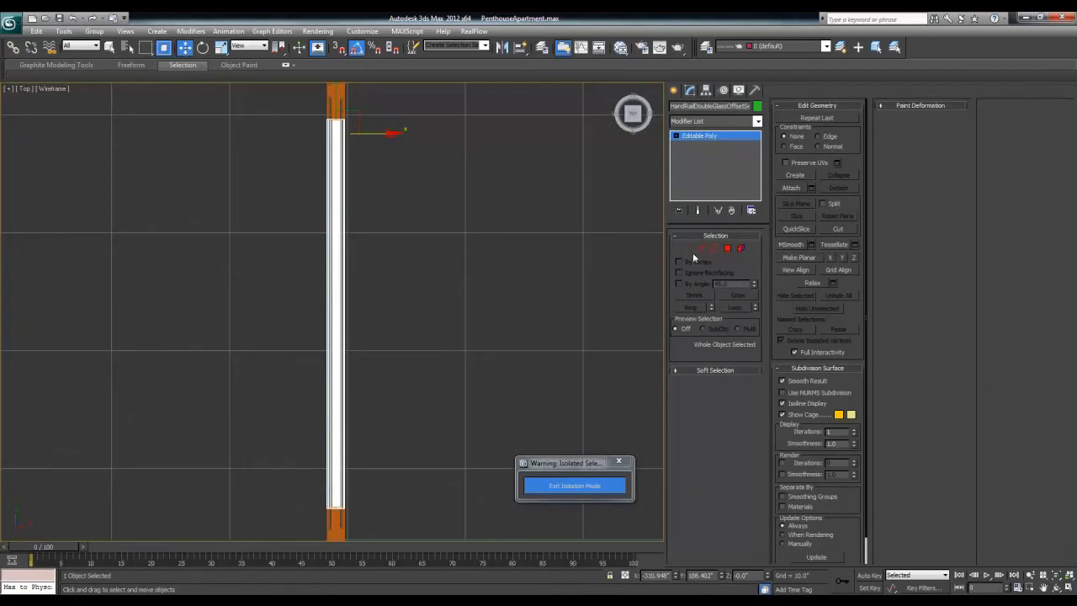
left_click(692, 253)
scroll(405, 296, "up", 5)
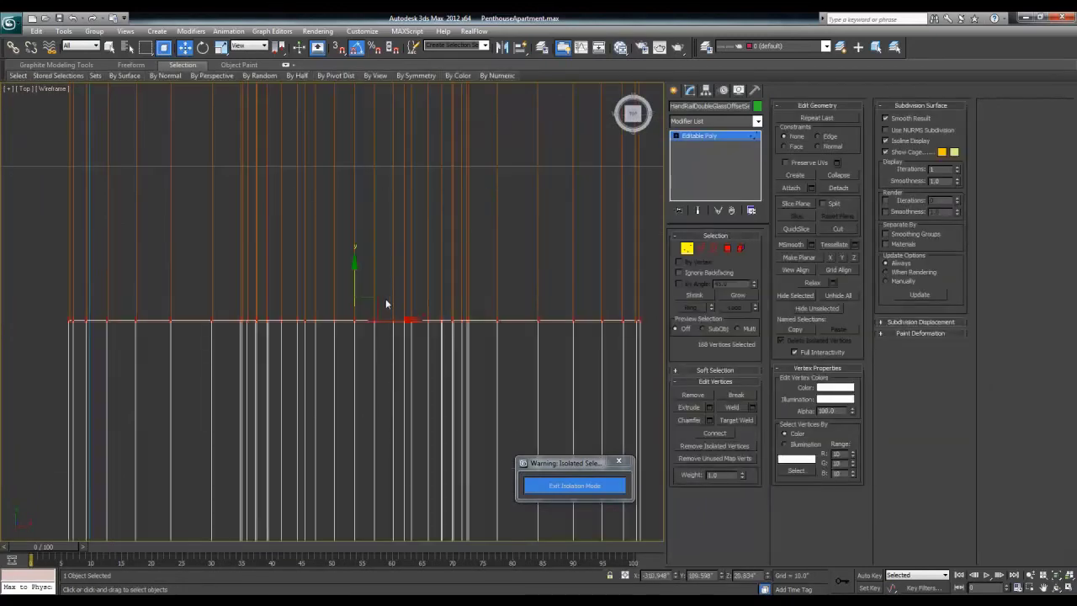
left_click_drag(354, 278, 354, 280)
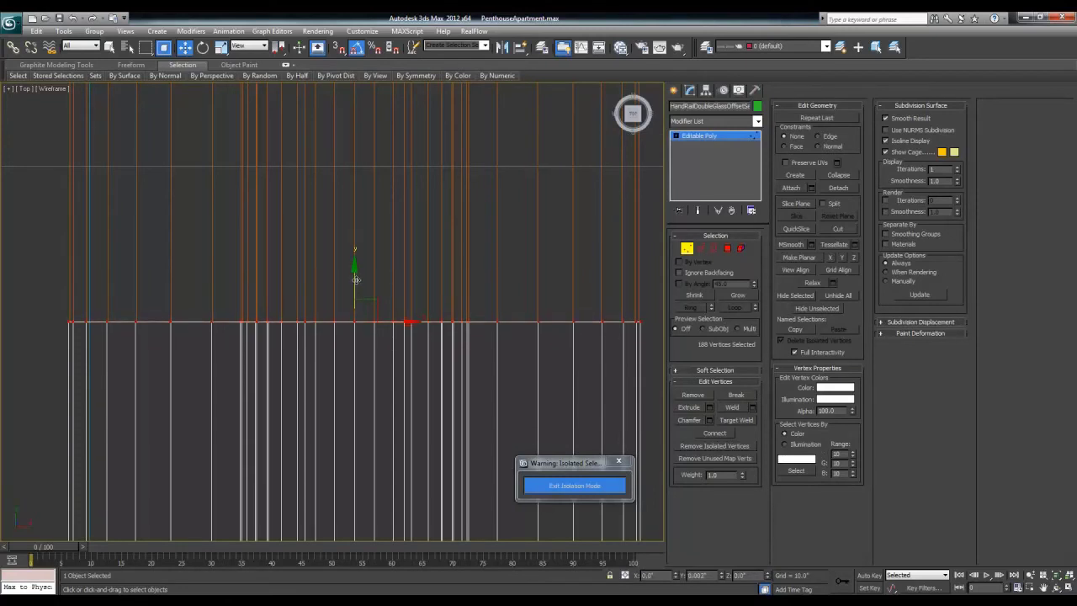
- Zoom in on the vertex row, align it with the post edge, and return to object level
scroll(323, 352, "down", 3)
scroll(325, 356, "down", 3)
middle_click_drag(308, 470, 279, 430)
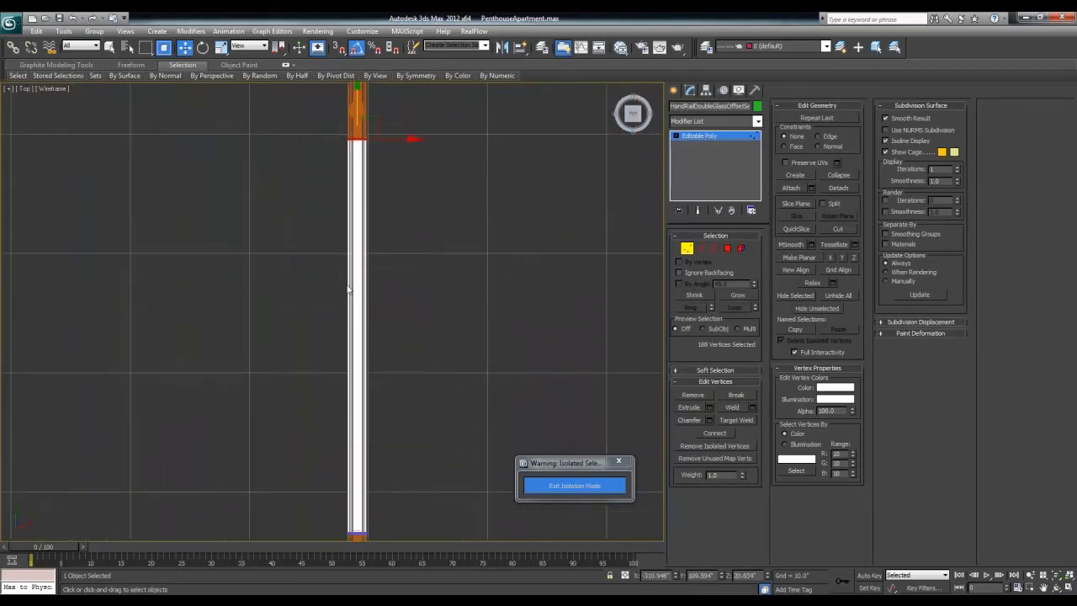
key("ctrl+w")
left_click_drag(268, 432, 410, 395)
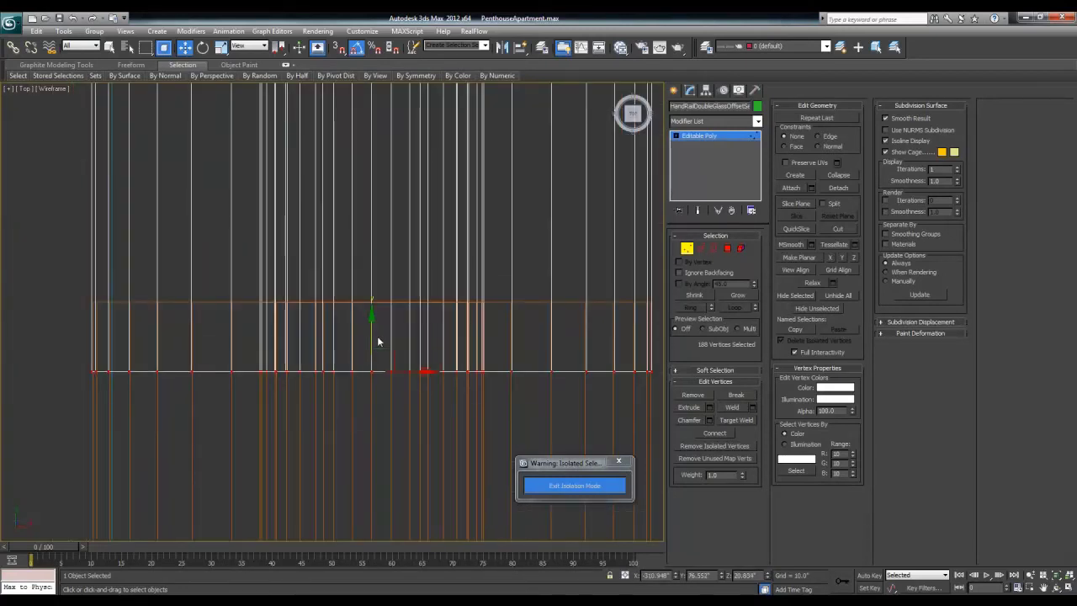
left_click_drag(377, 335, 390, 263)
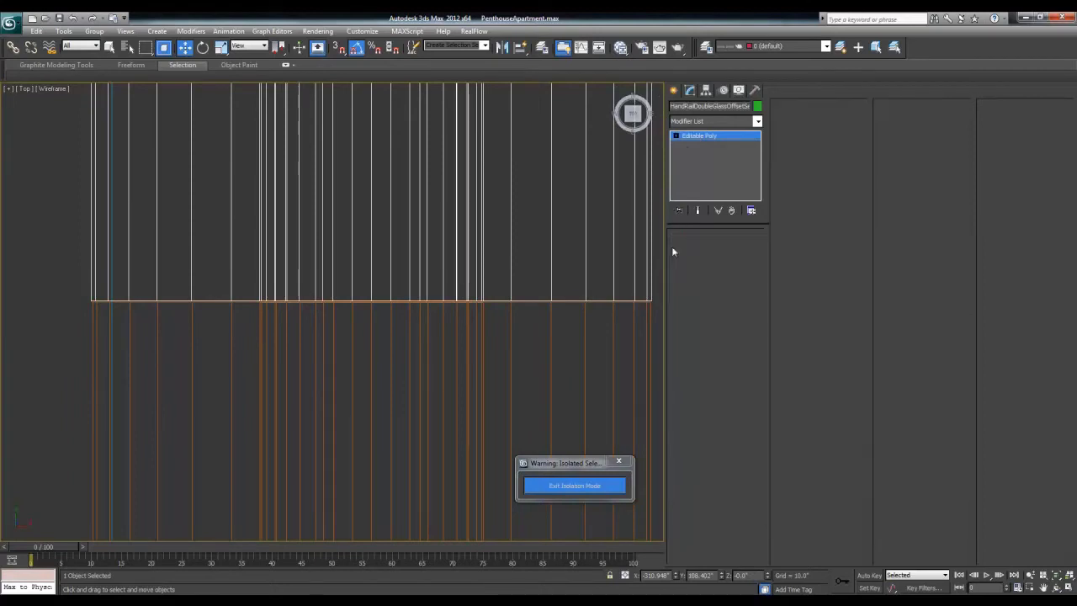
left_click_drag(368, 256, 367, 254)
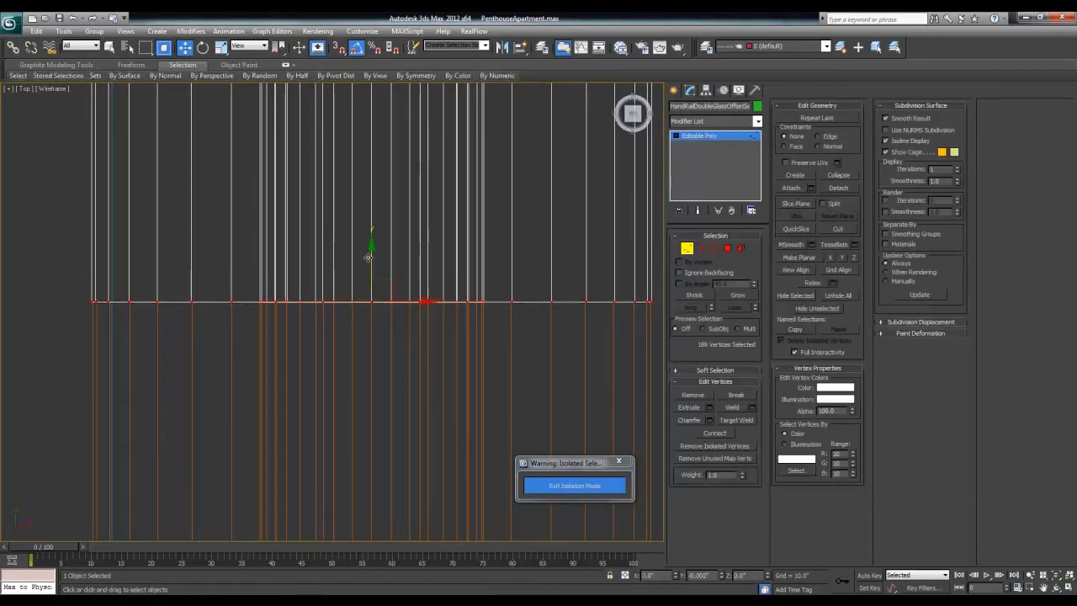
left_click(705, 138)
- Exit Isolation Mode to bring back the whole scene and frame the handrail
key("alt+w")
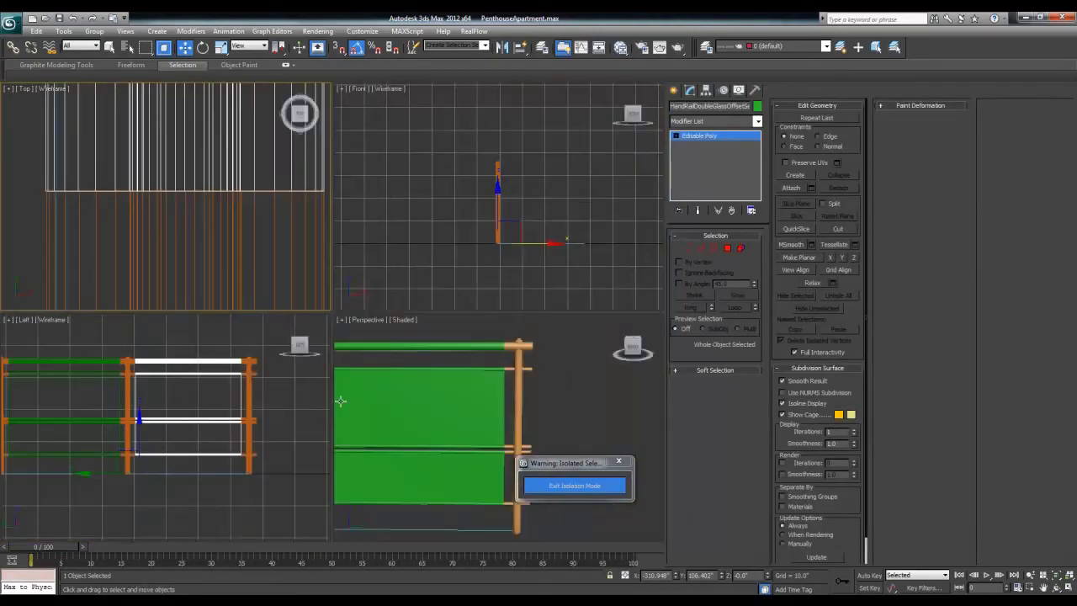
key("alt+w")
scroll(301, 370, "down", 2)
left_click(558, 486)
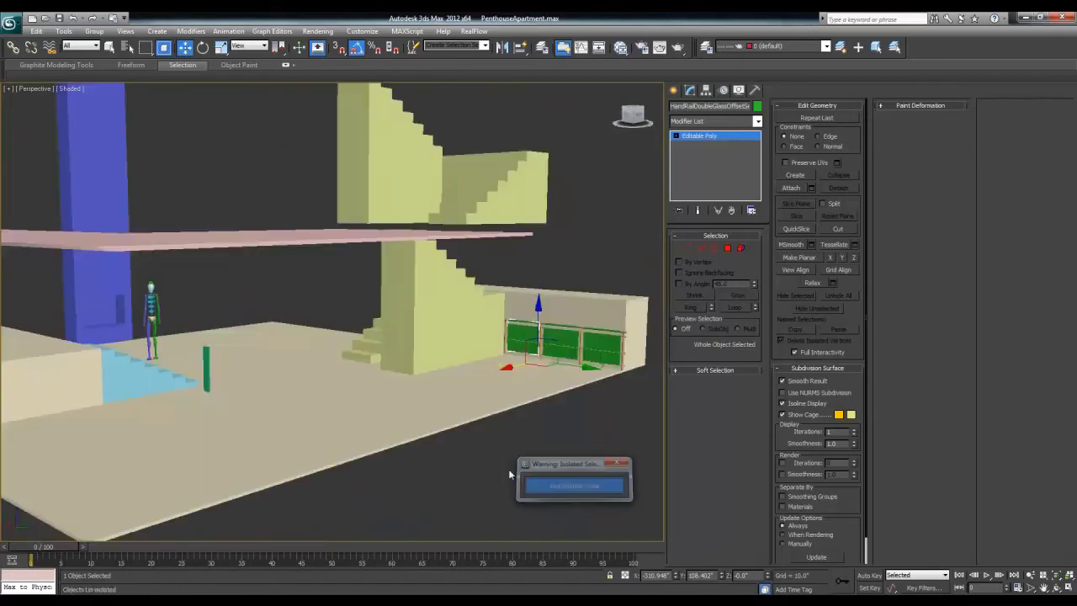
middle_click_drag(418, 424, 328, 453)
scroll(329, 453, "down", 2)
key("z")
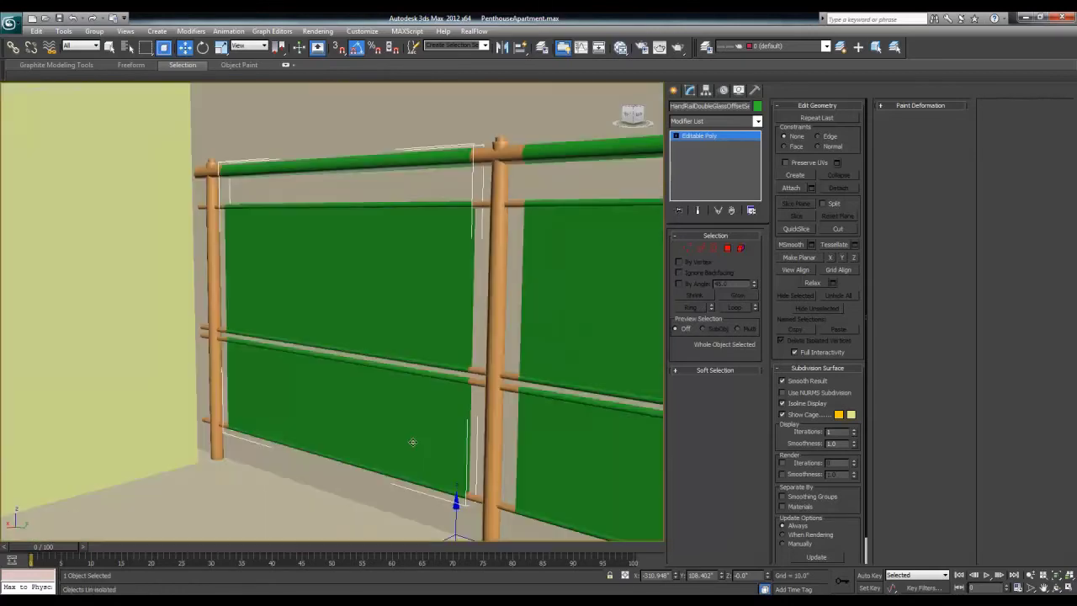
scroll(419, 430, "down", 3)
- Add the four posts, including the left end post, to the handrail selection
left_click(394, 252, "ctrl")
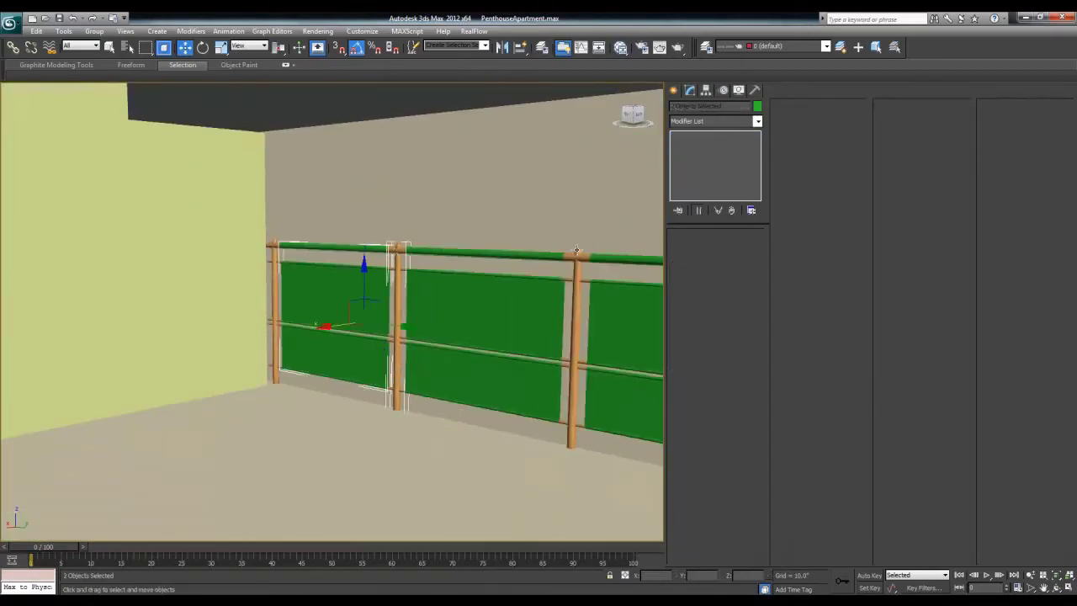
left_click(575, 254, "ctrl")
left_click(545, 336, "ctrl")
mouse_move(625, 325)
middle_mouse_down()
mouse_move(499, 360)
mouse_move(562, 324)
middle_mouse_up()
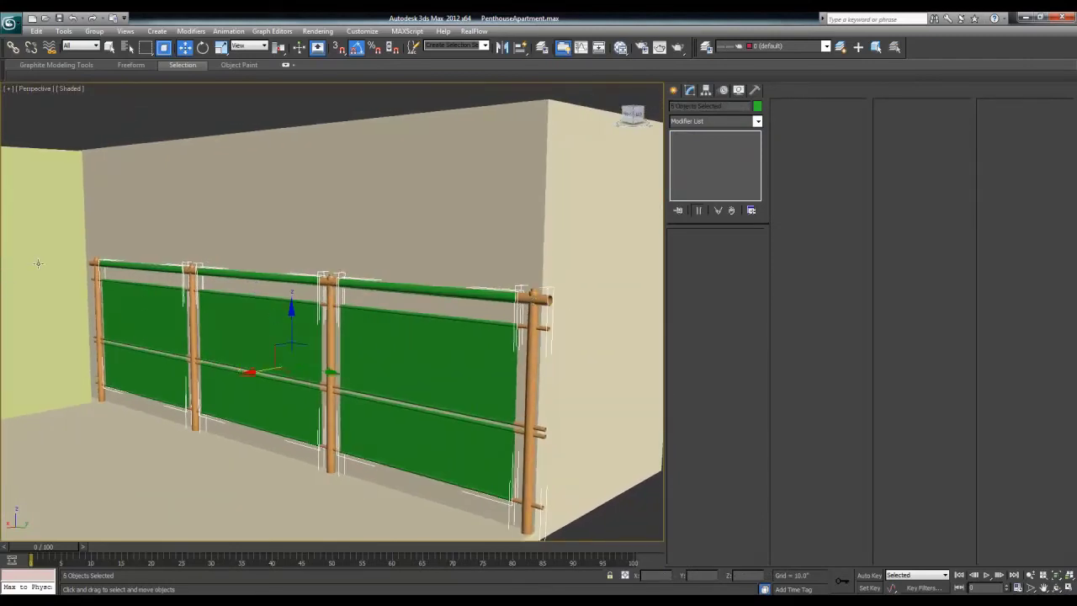
left_click(94, 266, "ctrl")
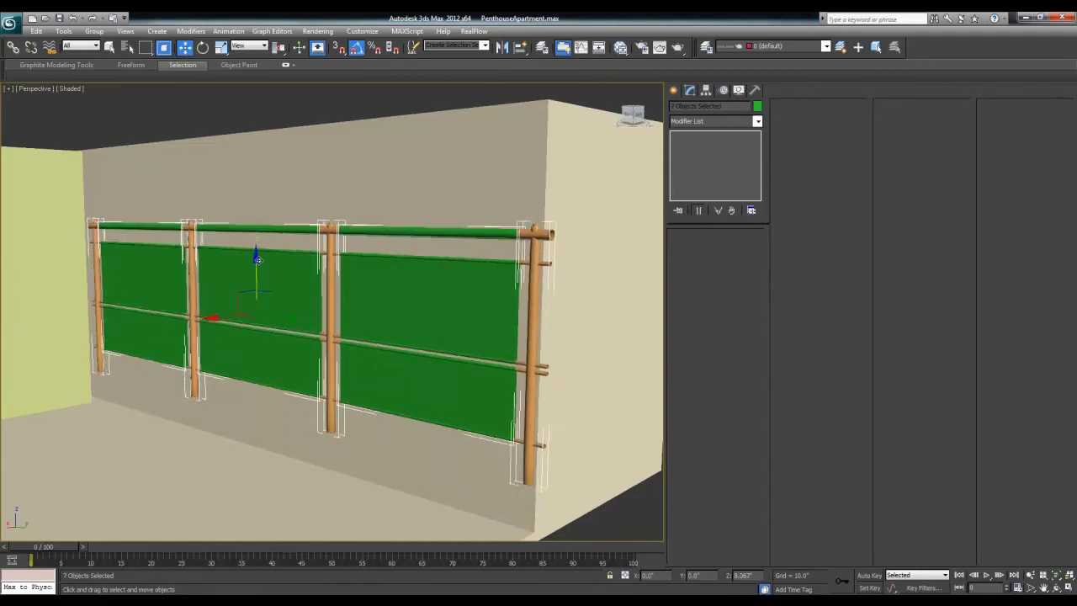
middle_click_drag(254, 314, 233, 269)
- In the Left view, raise the handrail and posts up to the penthouse floor edge
key("alt+w")
right_click(223, 230)
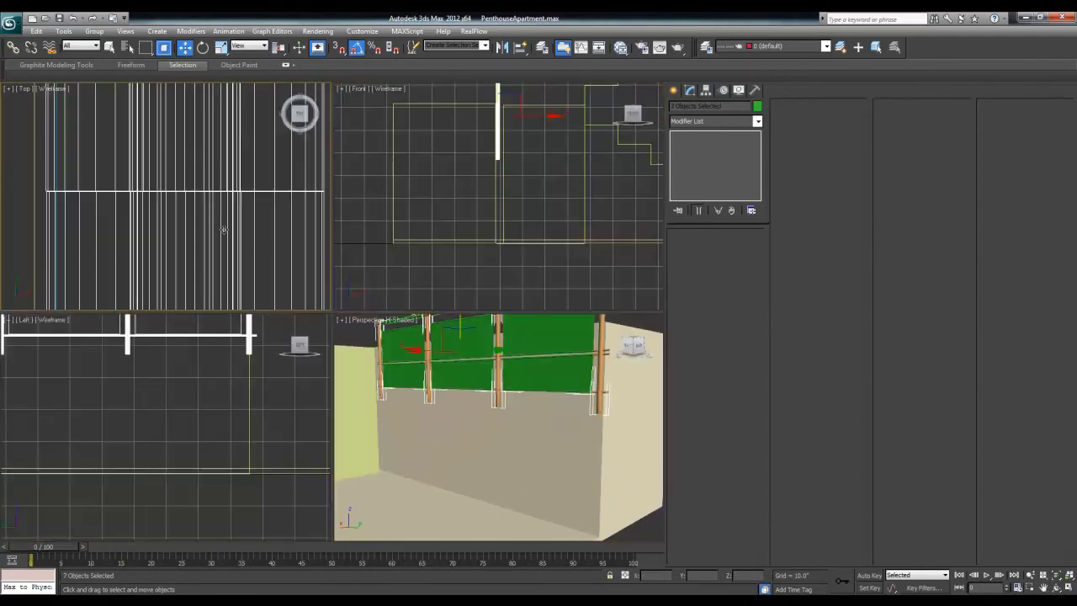
scroll(219, 360, "down", 2)
key("alt+w")
middle_click_drag(207, 390, 185, 474)
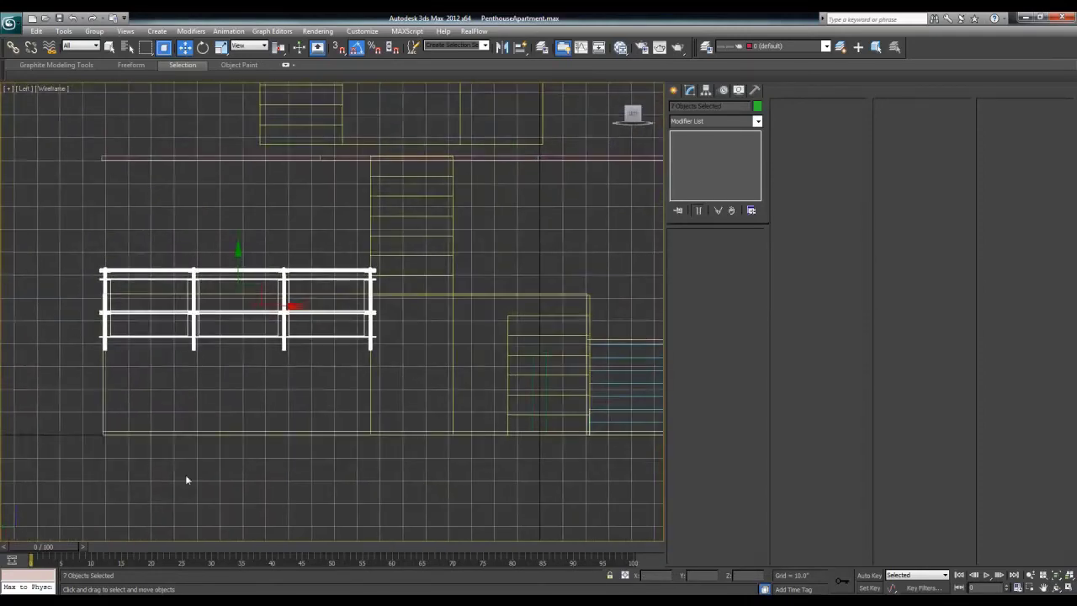
scroll(166, 283, "up", 2)
left_click_drag(200, 254, 196, 180)
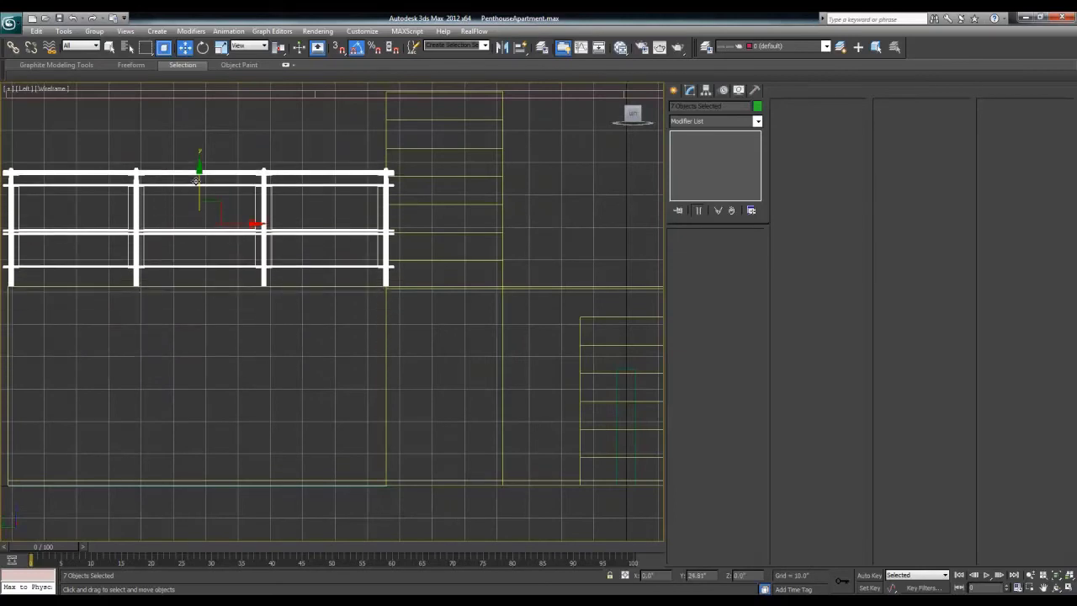
- In Perspective, slide the handrail and posts sideways along X
key("alt+w")
right_click(344, 429)
key("alt+w")
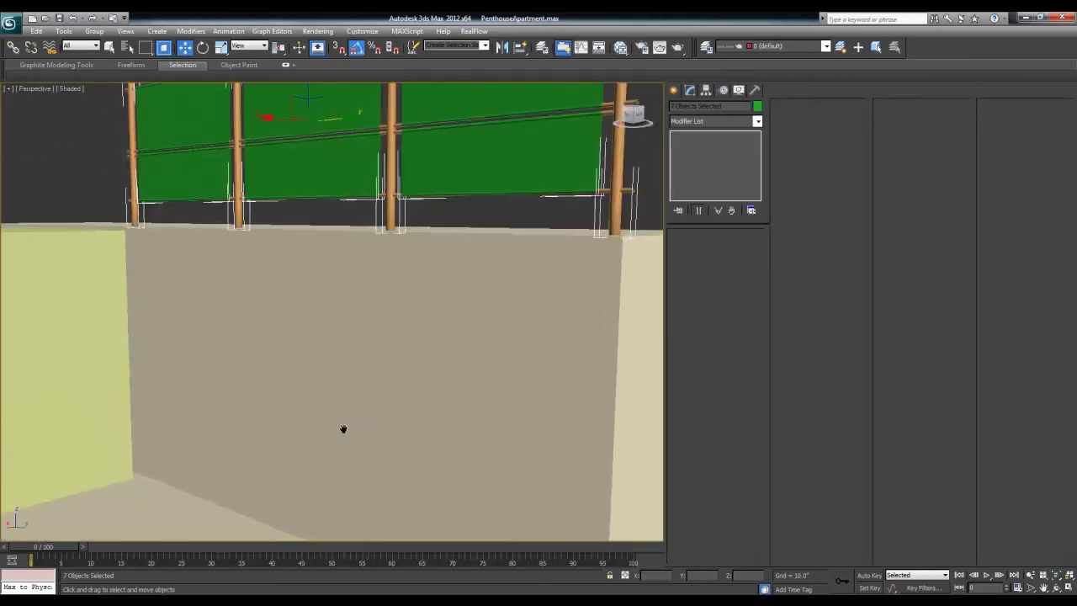
middle_click_drag(344, 430, 315, 227, "alt")
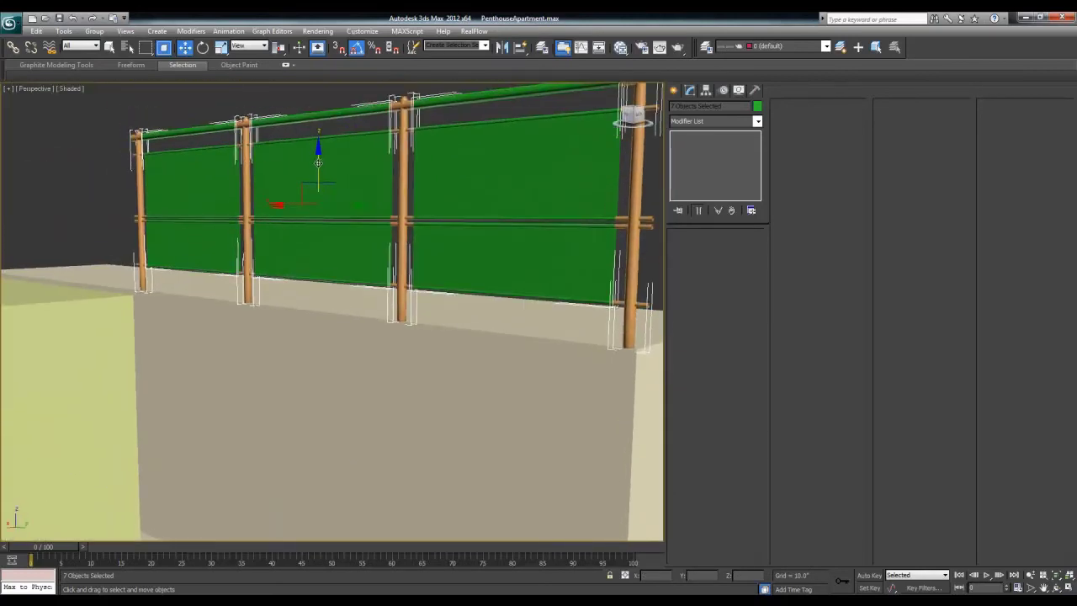
middle_click_drag(318, 162, 276, 304, "alt")
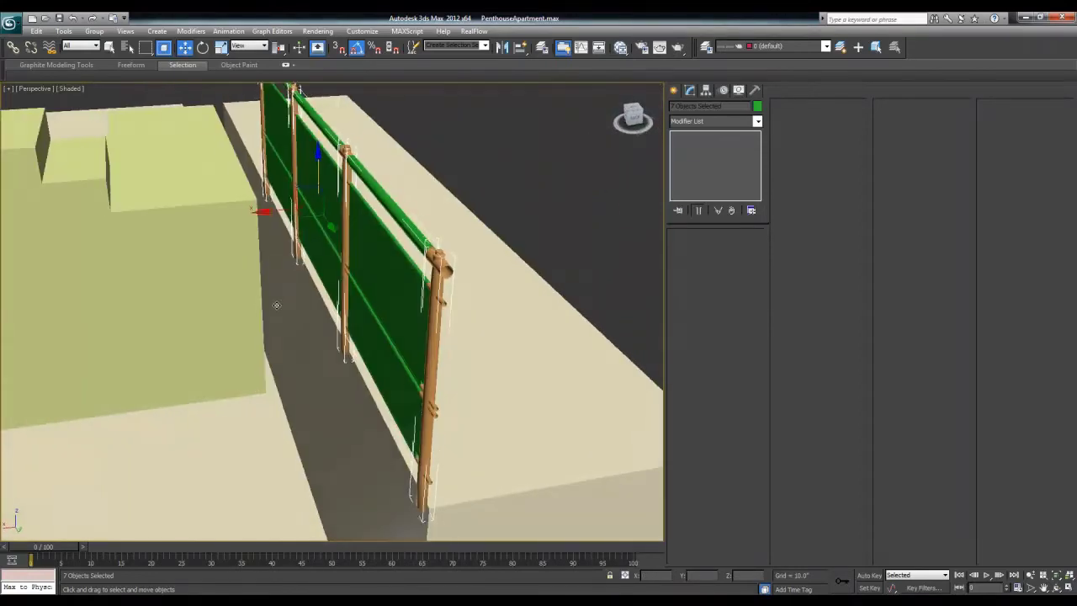
left_click_drag(261, 209, 277, 209)
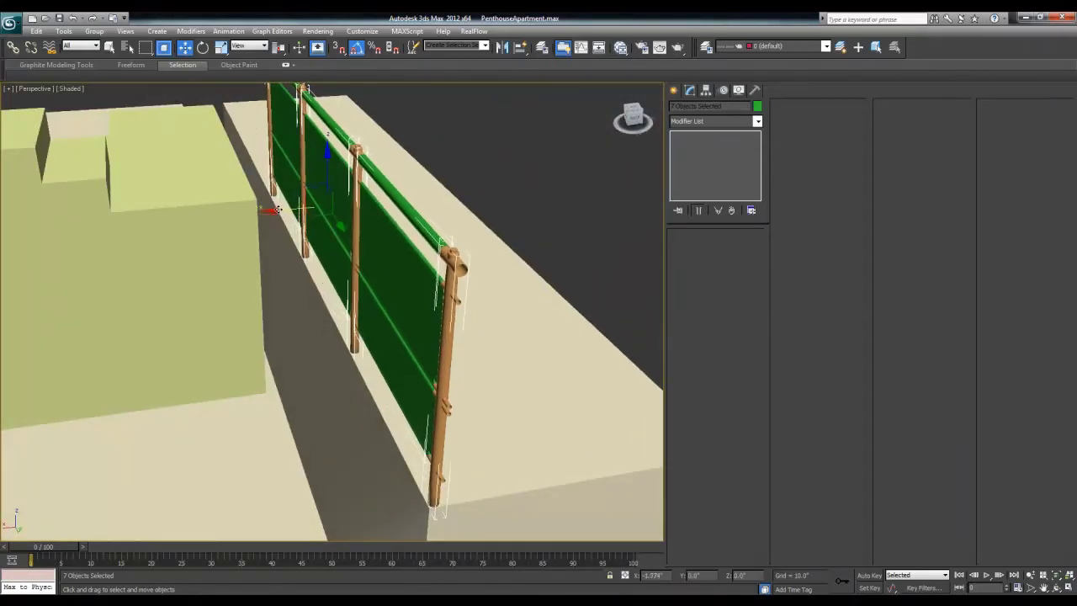
middle_click_drag(278, 209, 336, 270, "alt")
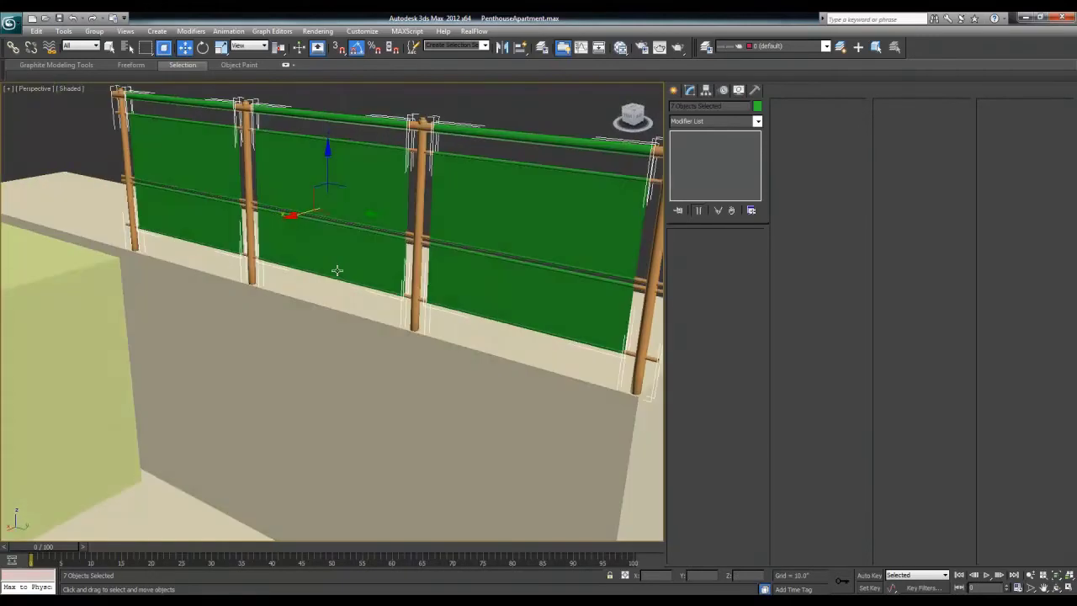
scroll(336, 269, "down", 3)
- Clear the selection, orbit to inspect the railing by the stairs, and select the handrail
left_click(289, 306)
mouse_move(288, 305)
middle_mouse_down("alt")
mouse_move(334, 296)
mouse_move(249, 308)
mouse_move(303, 308)
middle_mouse_up("alt")
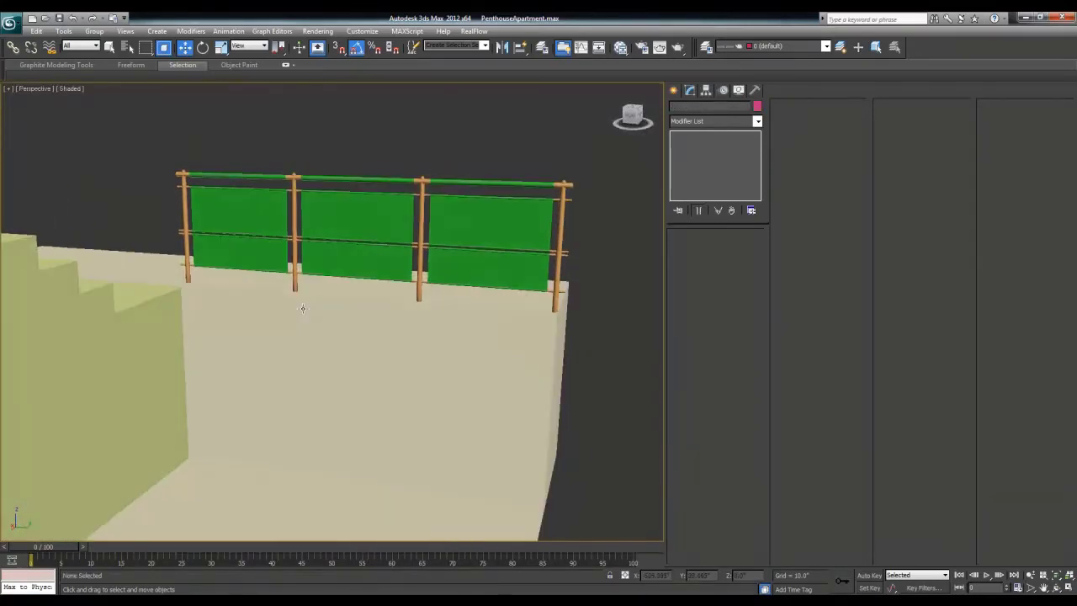
mouse_move(221, 283)
middle_mouse_down("alt")
mouse_move(156, 319)
mouse_move(65, 319)
mouse_move(51, 303)
mouse_move(253, 269)
middle_mouse_up("alt")
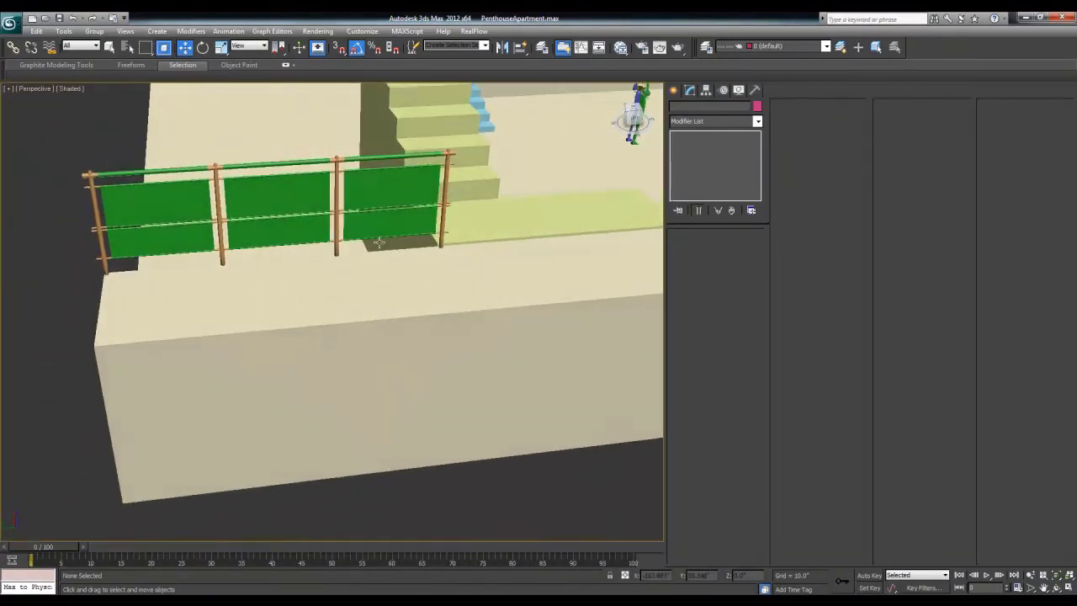
scroll(441, 229, "down", 2)
scroll(389, 261, "up", 3)
scroll(378, 260, "down", 2)
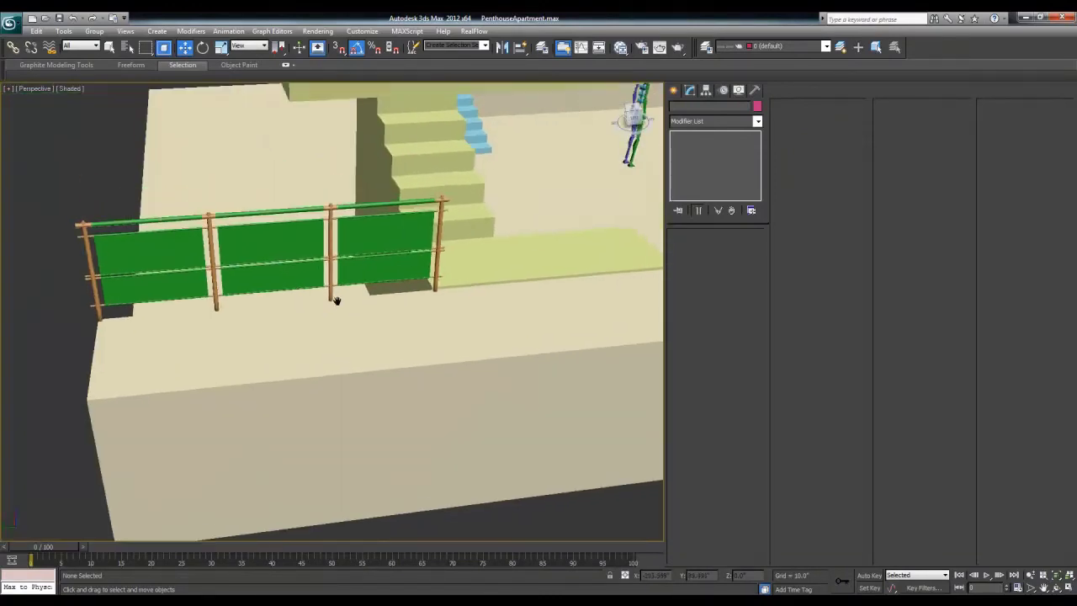
scroll(337, 300, "down", 2)
left_click(370, 266)
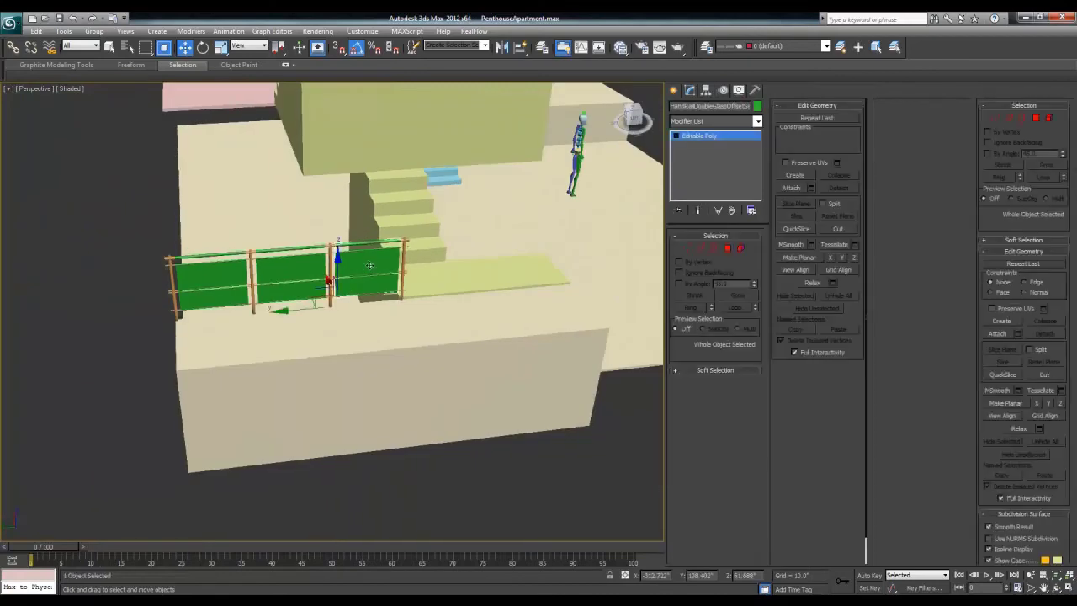
- Attach the middle and left posts to the handrail mesh
left_click(791, 187)
scroll(373, 336, "up", 4)
scroll(373, 336, "up", 2)
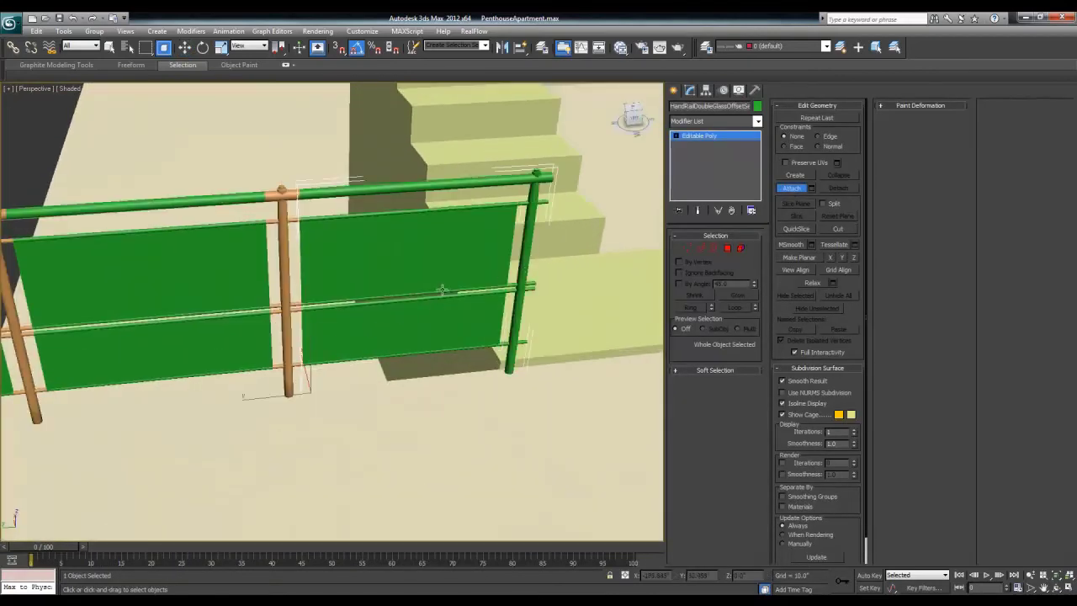
middle_click_drag(442, 288, 292, 306, "alt")
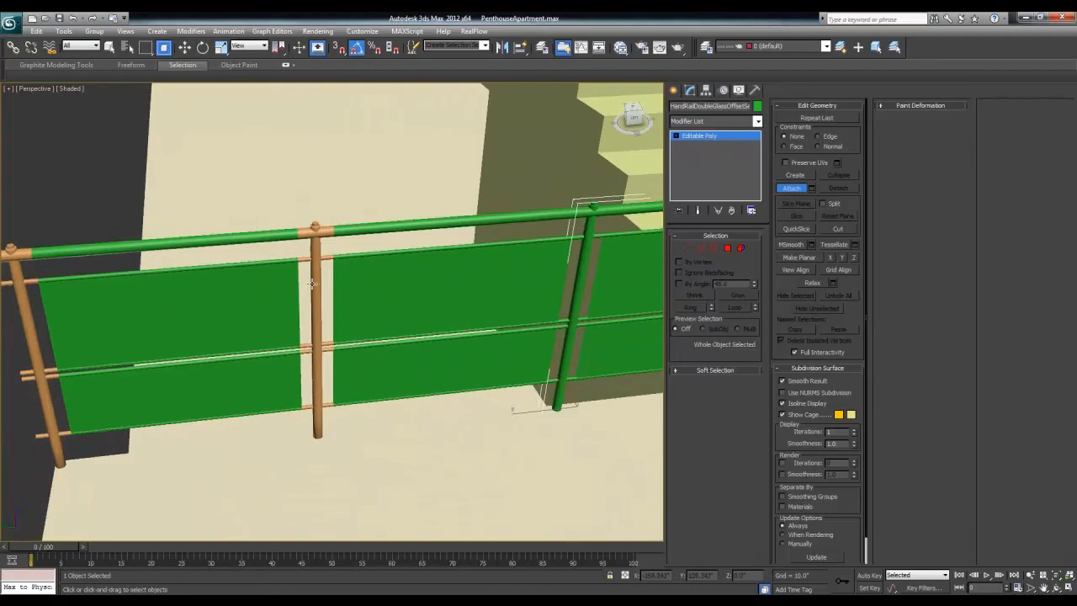
left_click(311, 284)
left_click(30, 333)
- In Vertex mode, box-select the overlapping vertices at each post joint in the Left view
left_click(687, 248)
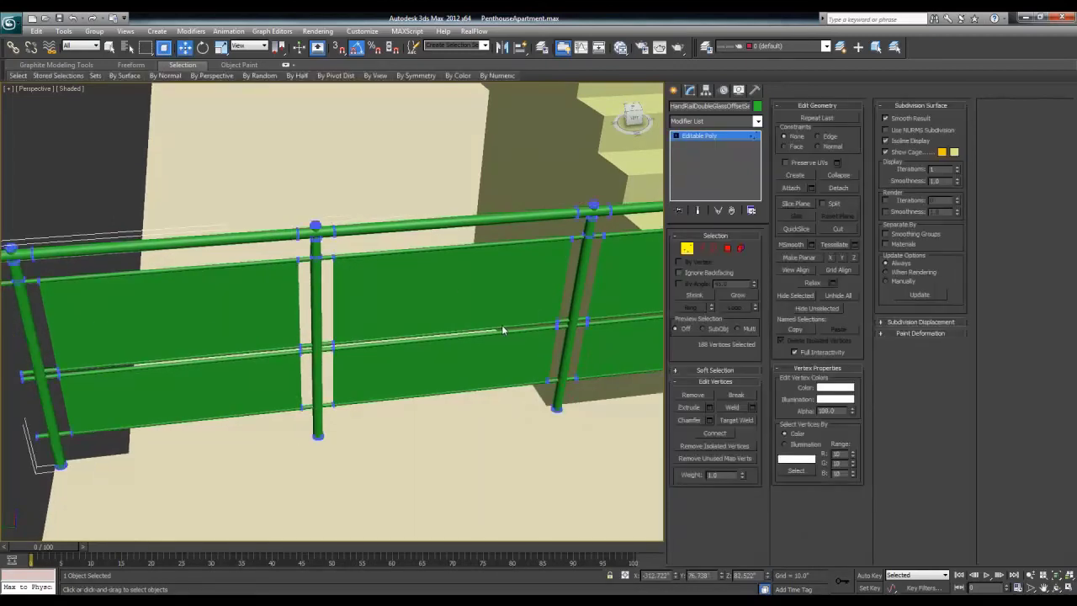
key("z")
middle_click_drag(438, 320, 355, 308, "alt")
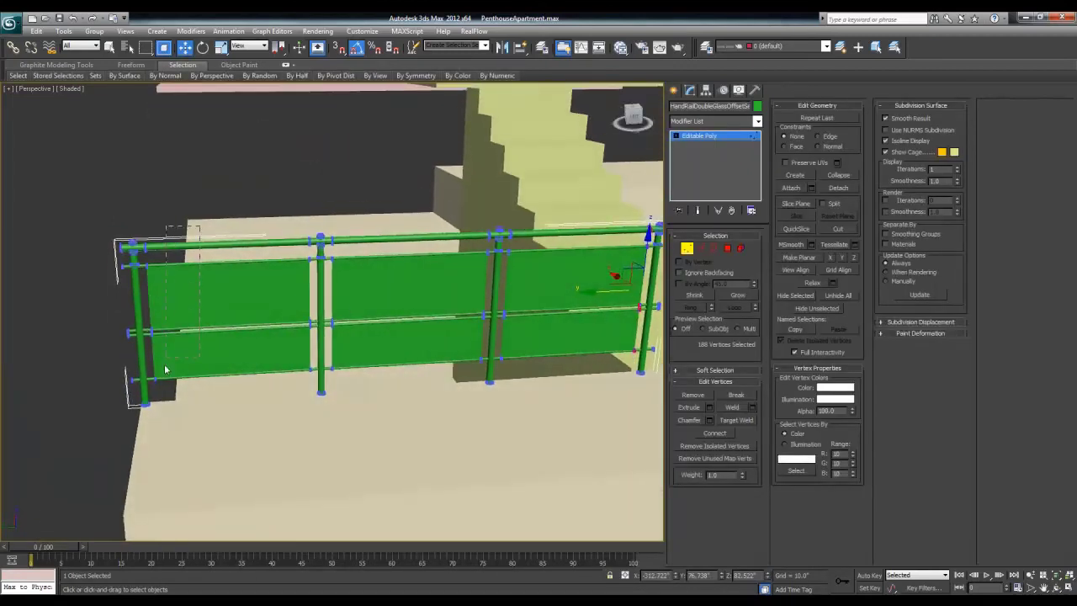
key("alt+w")
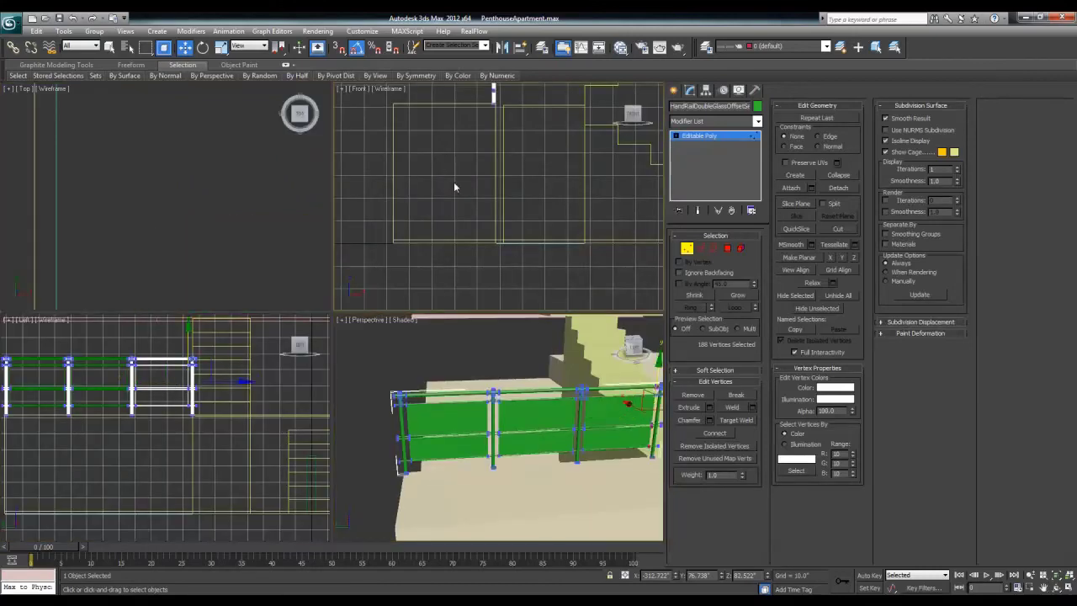
middle_click(269, 414)
key("alt+w")
mouse_move(269, 414)
middle_mouse_down("ctrl+alt")
mouse_move(312, 268)
mouse_move(422, 243)
middle_mouse_up("ctrl+alt")
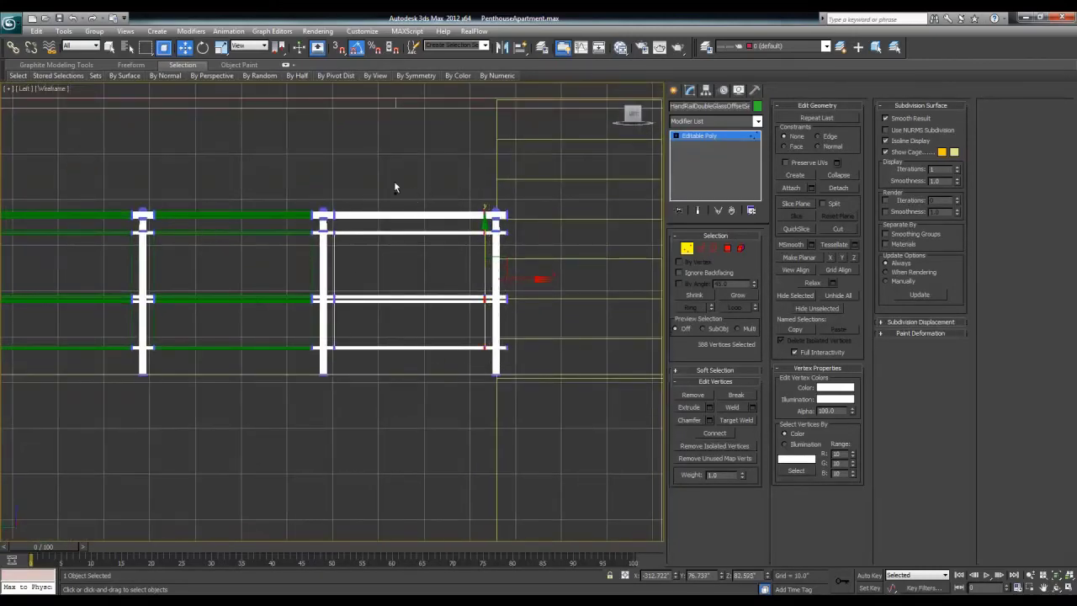
left_click_drag(340, 375, 320, 361)
middle_click_drag(228, 352, 362, 363)
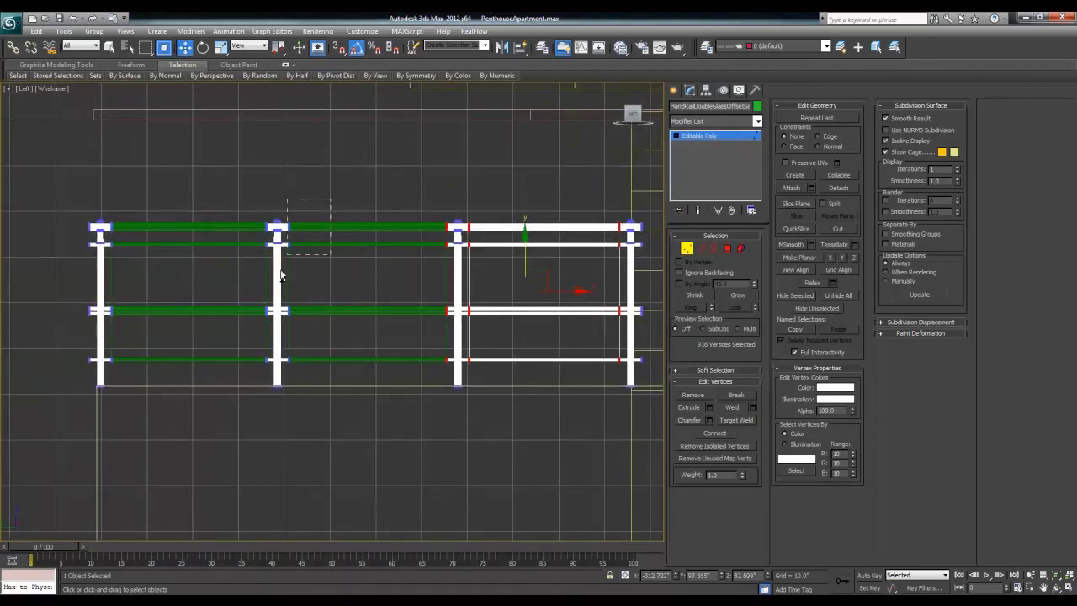
left_click_drag(287, 383, 262, 376, "ctrl")
left_click_drag(109, 377, 109, 375, "ctrl")
middle_click_drag(362, 324, 298, 328)
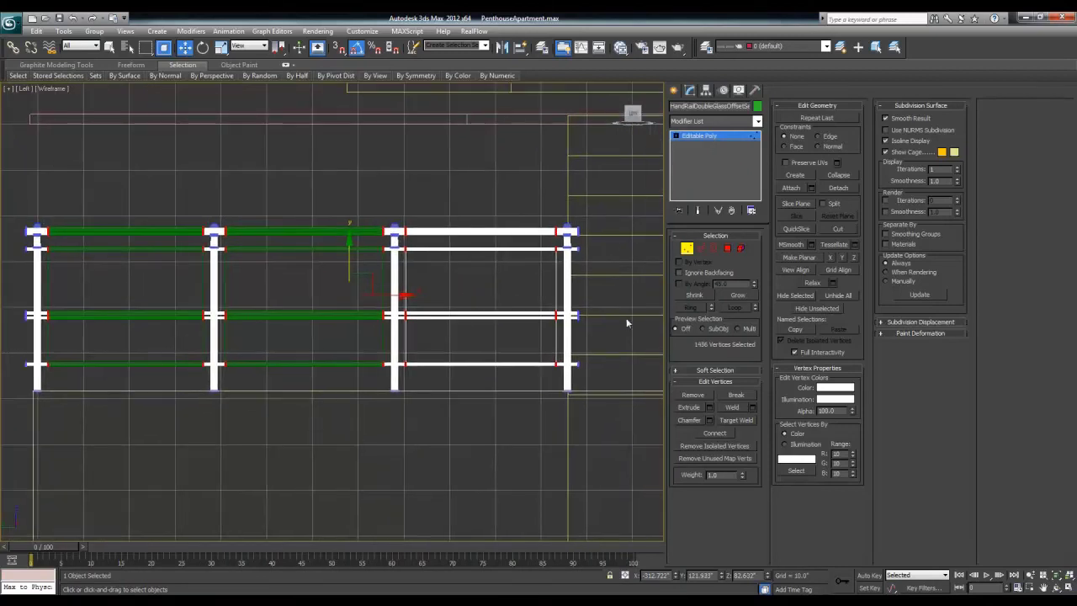
- Weld the selected joint vertices, reducing 4120 vertices to 3760, and inspect in Perspective
left_click(752, 407)
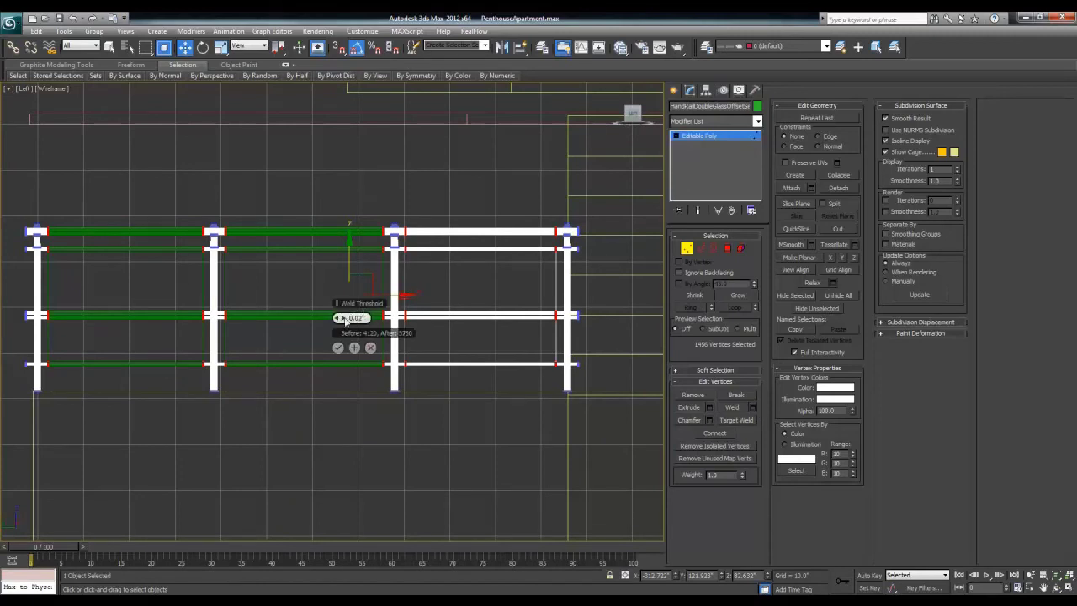
left_click(338, 348)
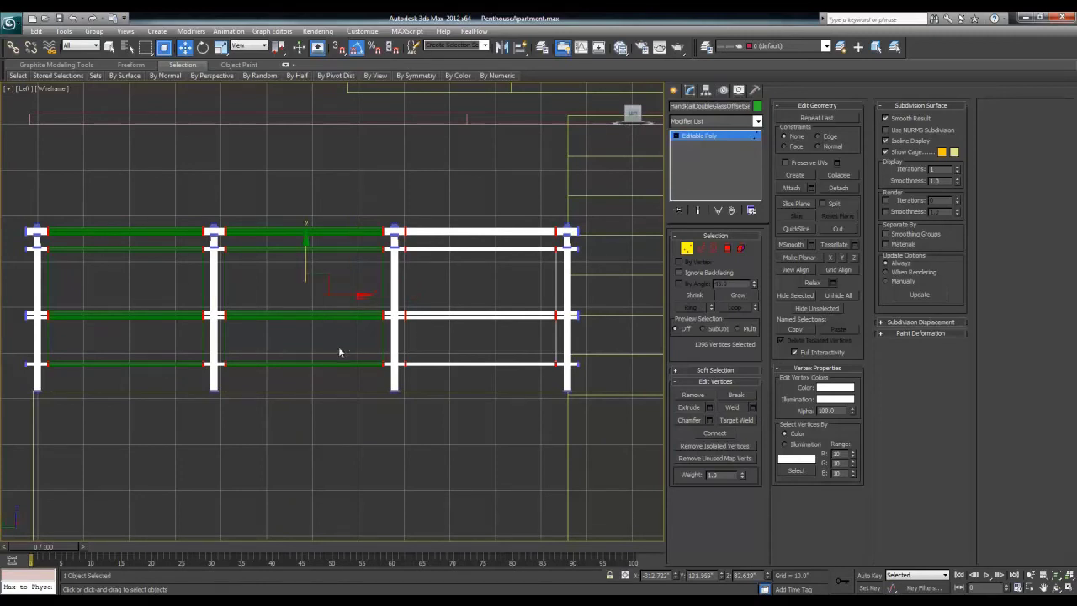
left_click(716, 136)
key("alt+w")
right_click(492, 382)
key("alt+w")
middle_click_drag(491, 383, 632, 231, "alt")
- Select the railing frame and attach the middle and right green glass panels to it
middle_click_drag(560, 237, 488, 318, "alt")
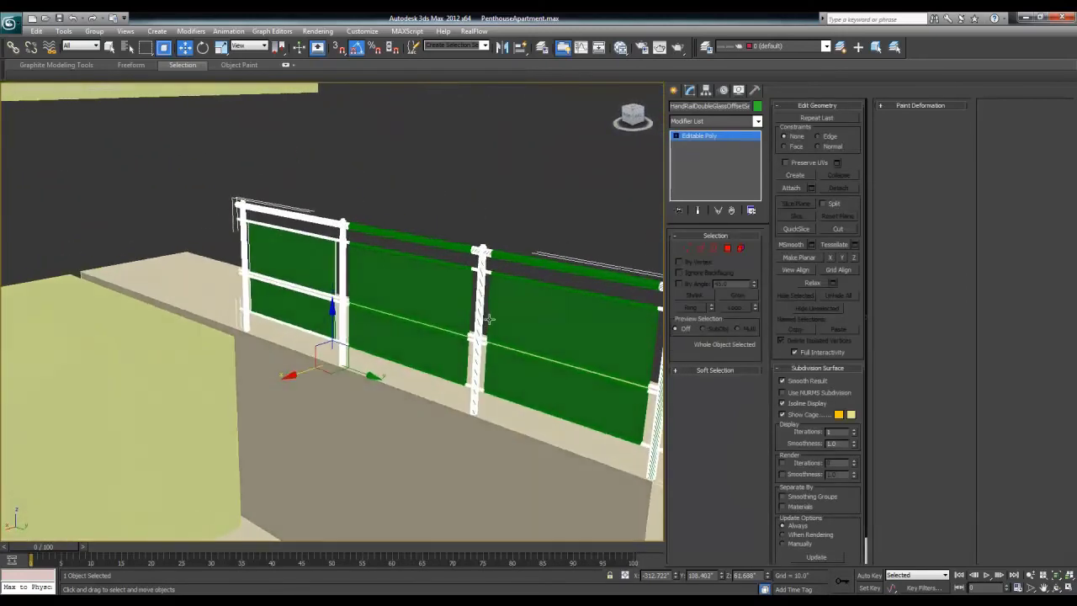
left_click(540, 175)
middle_click_drag(540, 175, 451, 257, "alt")
left_click(448, 261)
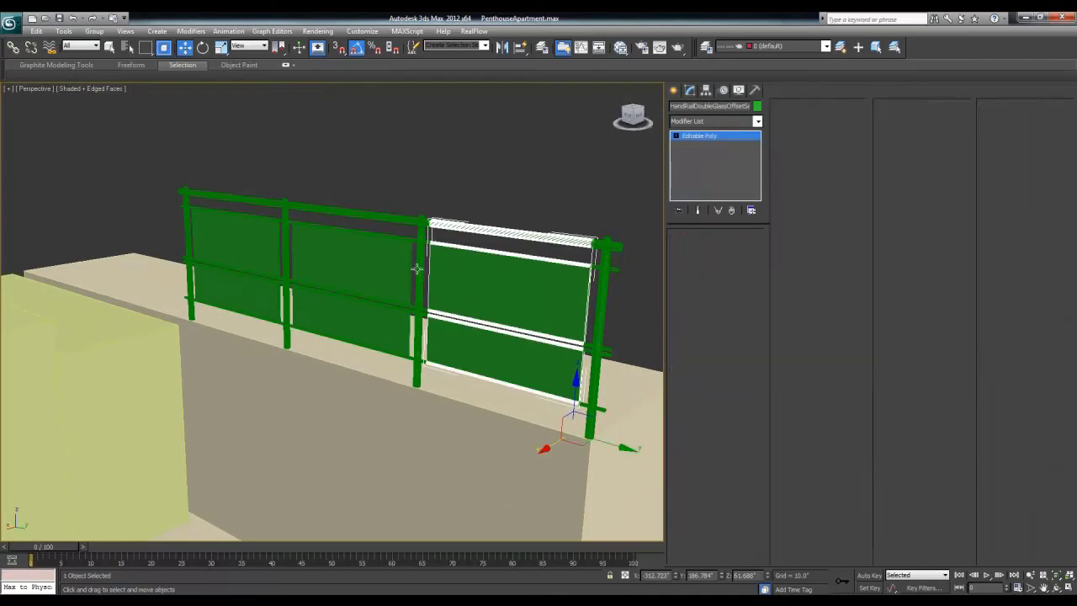
left_click(415, 268)
left_click(372, 261)
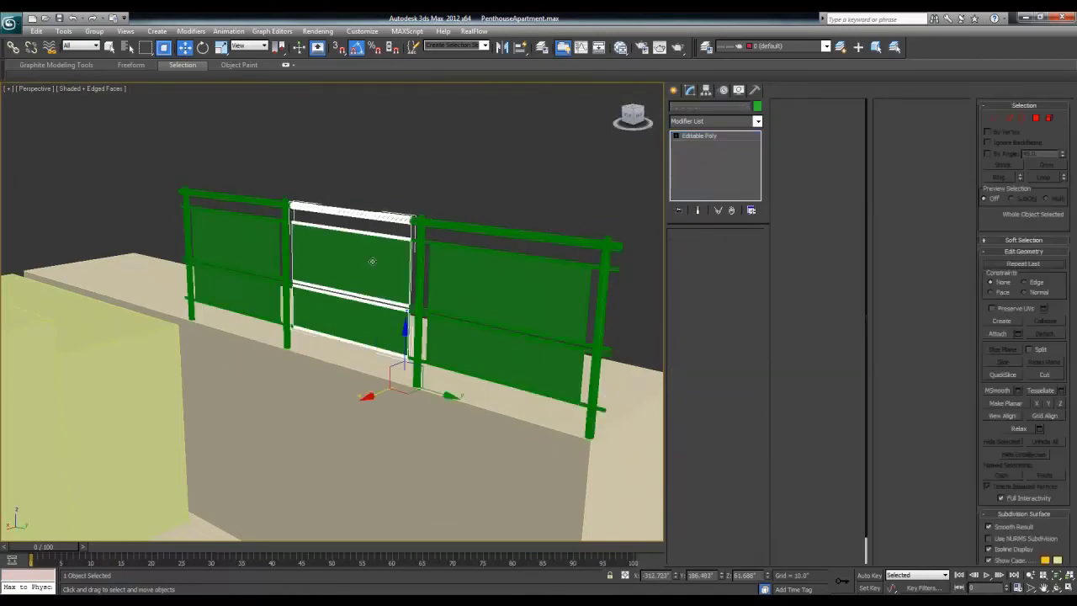
left_click(509, 276)
left_click(603, 265)
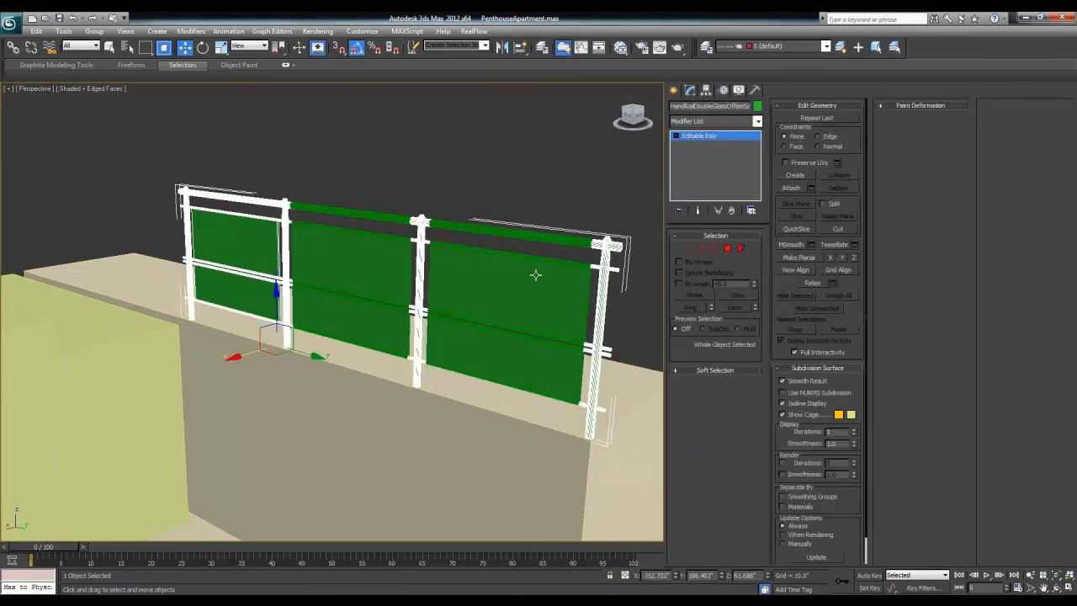
middle_click_drag(475, 275, 505, 265, "alt")
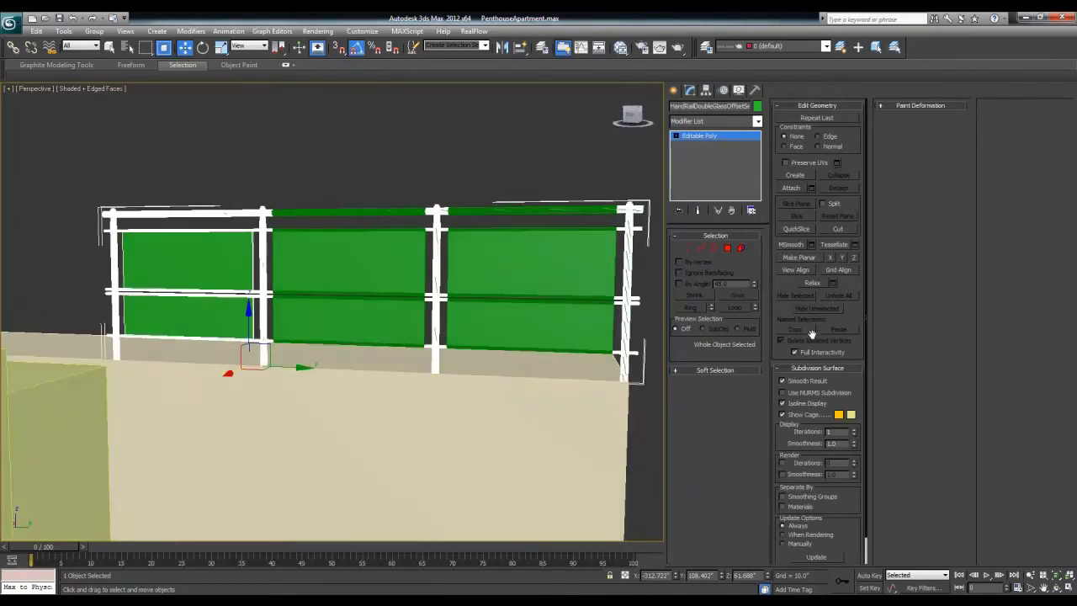
left_click(793, 188)
left_click(367, 277)
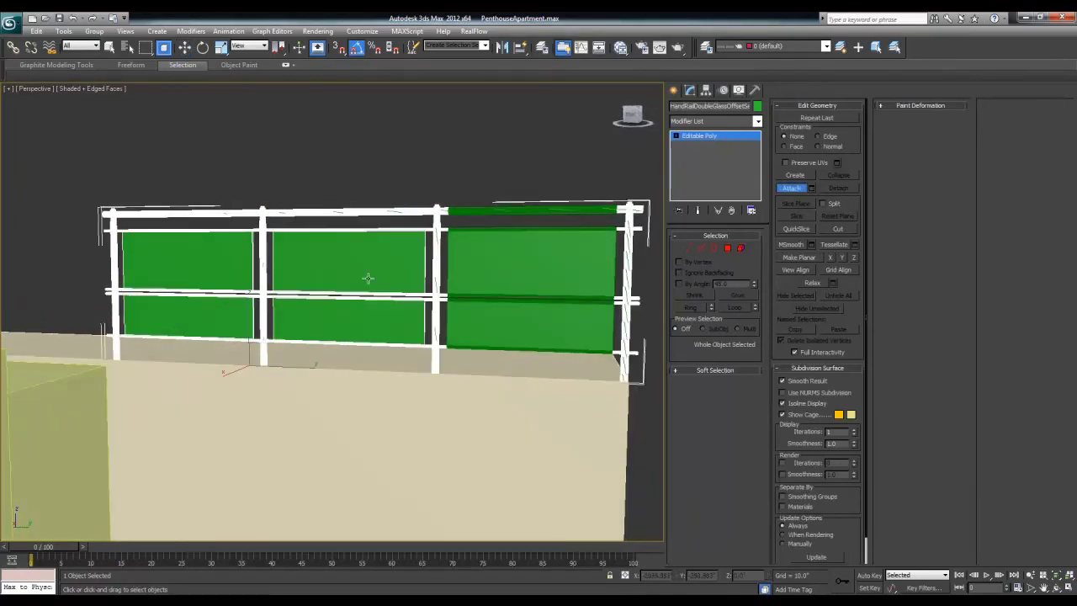
left_click(513, 274)
- In Vertex mode, box-select the overlapping vertices at every post in the Left view
left_click(685, 249)
key("alt+w")
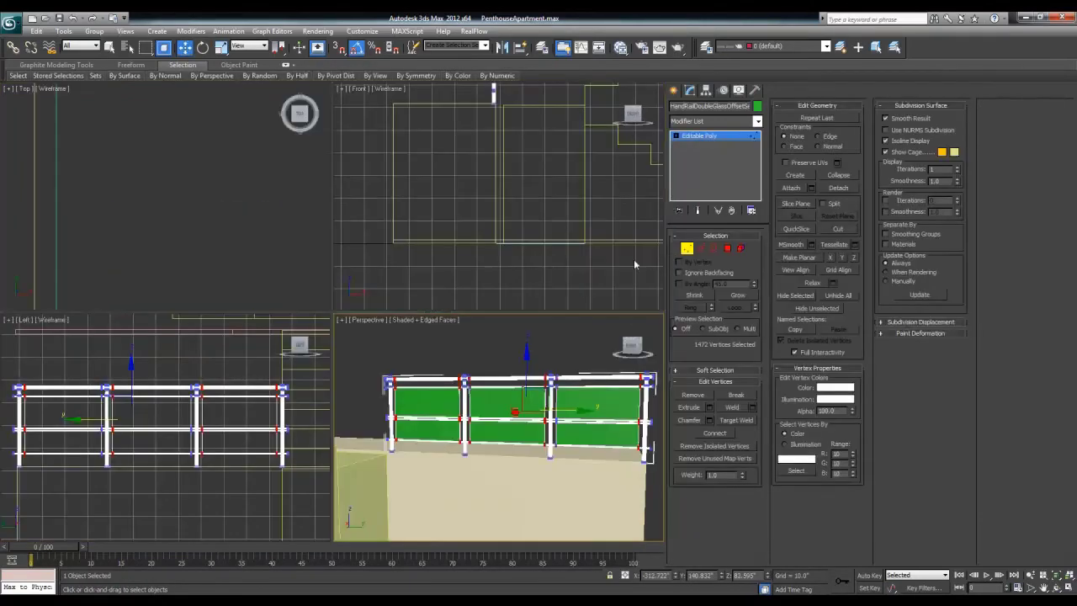
right_click(241, 402)
key("alt+w")
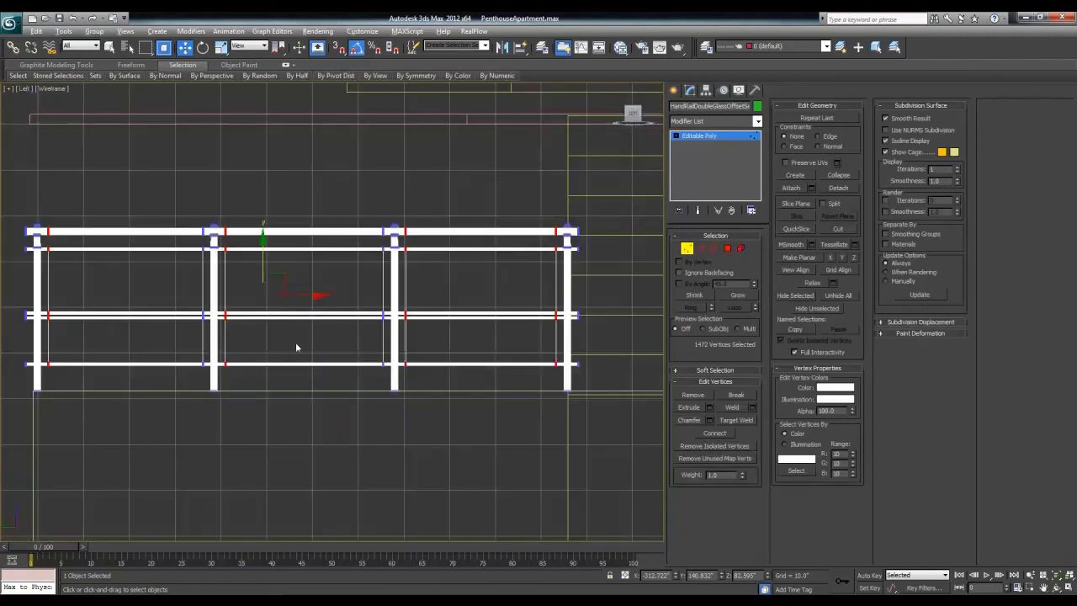
left_click_drag(221, 416, 208, 386)
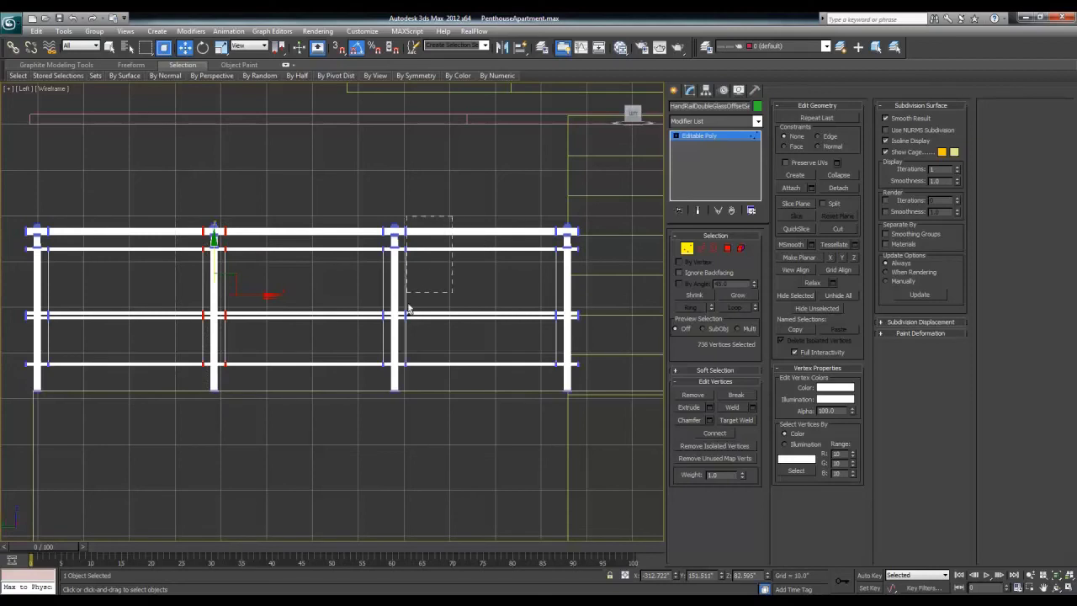
left_click_drag(403, 381, 388, 373, "ctrl")
left_click_drag(570, 336, 561, 400, "ctrl")
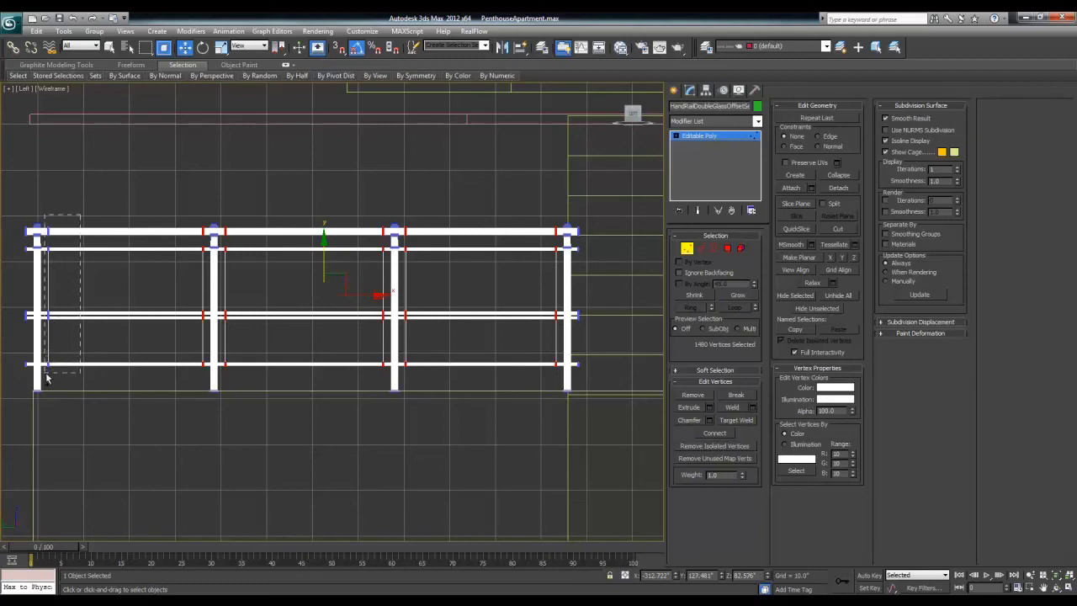
left_click_drag(46, 379, 46, 379, "ctrl")
- Weld the selected vertices at threshold 0.02, reducing 4512 vertices to 3792
left_click(750, 407)
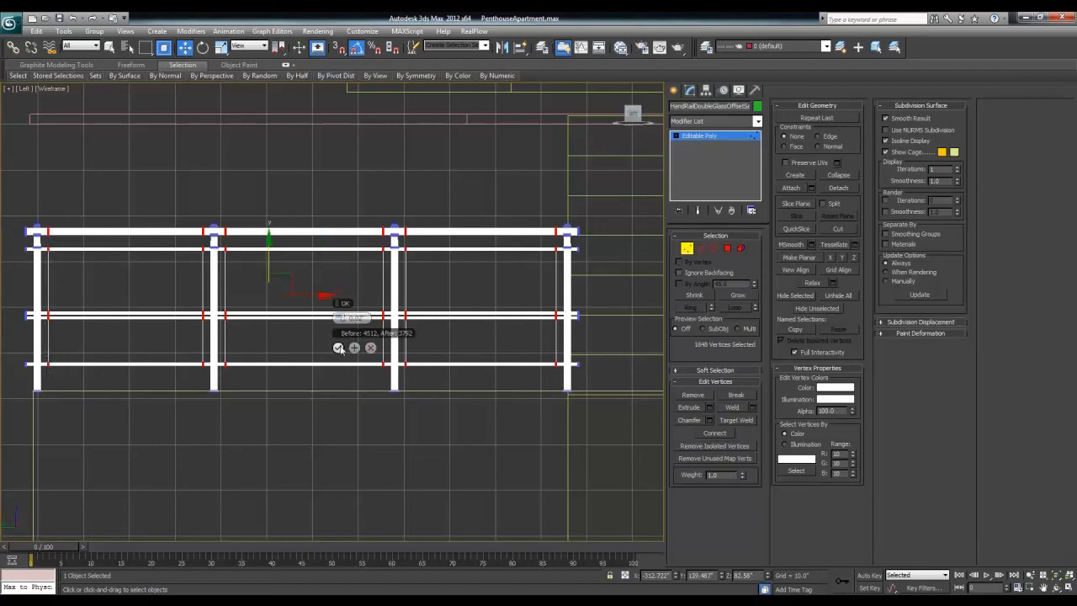
left_click(339, 348)
left_click(719, 144)
key("alt+w")
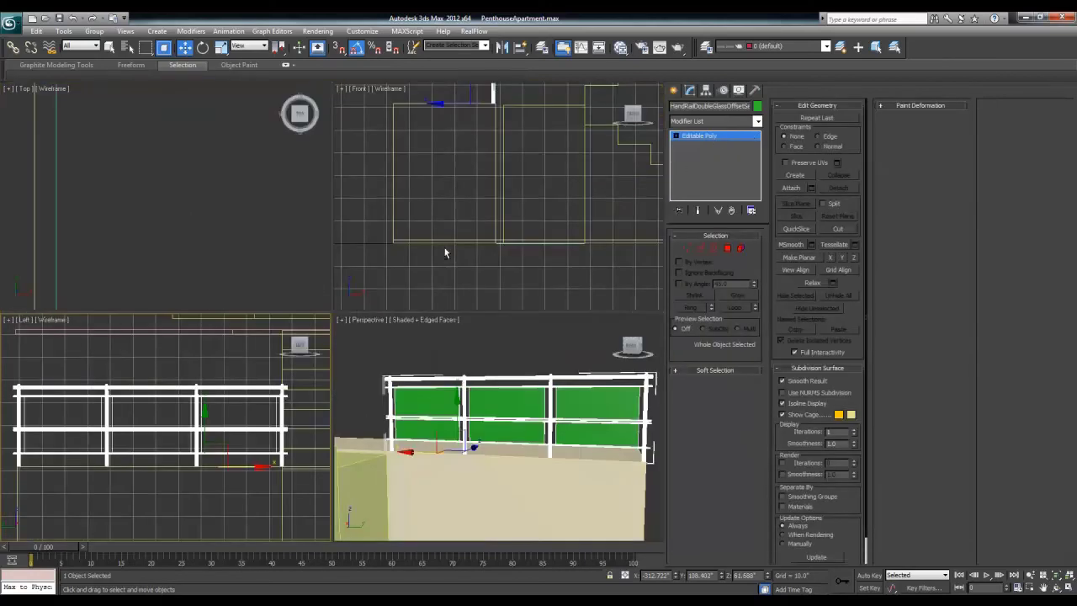
right_click(488, 335)
key("alt+w")
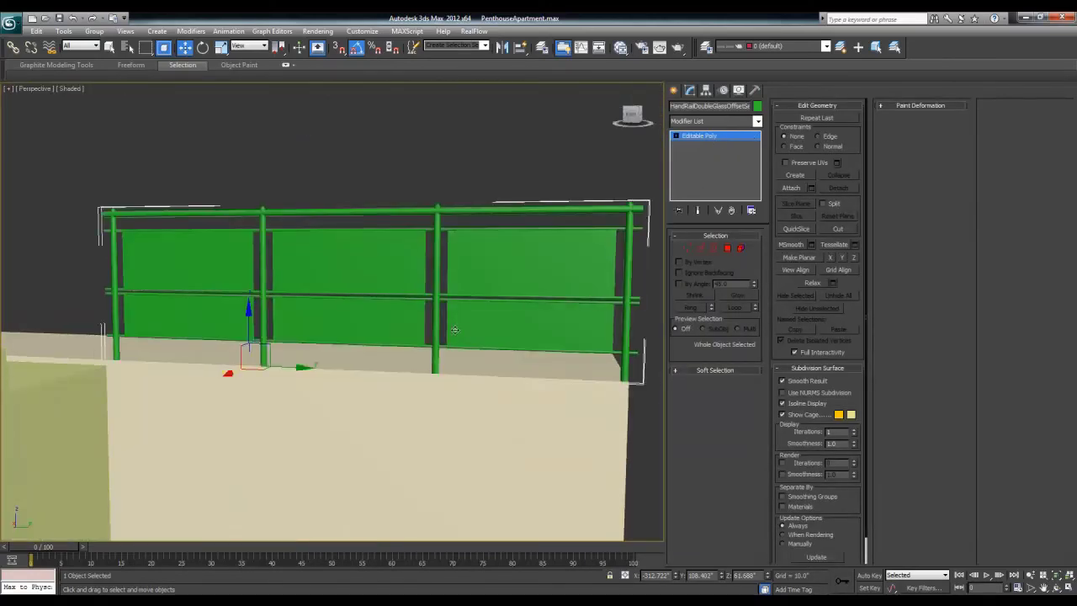
- Inspect the gaps between panels and posts, then return to vertex editing
scroll(462, 341, "down", 2)
scroll(455, 335, "down", 2)
mouse_move(453, 334)
middle_mouse_down("alt")
mouse_move(314, 336)
mouse_move(550, 432)
mouse_move(468, 378)
mouse_move(365, 361)
middle_mouse_up("alt")
scroll(352, 339, "up", 2)
scroll(352, 339, "up", 2)
scroll(352, 339, "down", 5)
scroll(351, 340, "up", 5)
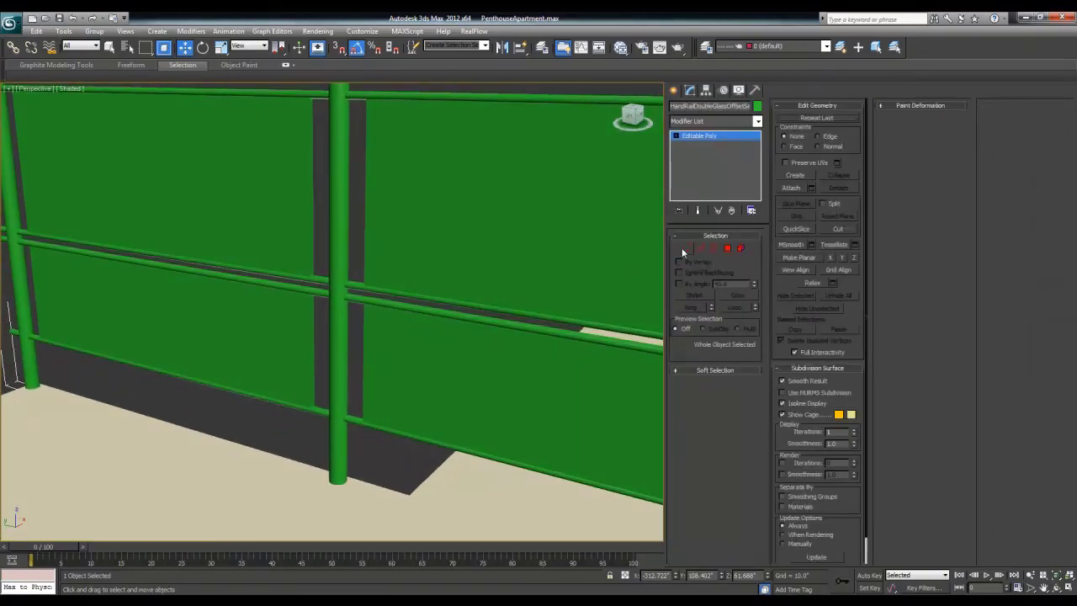
left_click(685, 249)
- Move the first panel's edge vertices along X to close the gap beside the post
mouse_move(398, 268)
middle_mouse_down("alt")
mouse_move(474, 258)
mouse_move(437, 267)
middle_mouse_up("alt")
scroll(418, 222, "down", 5)
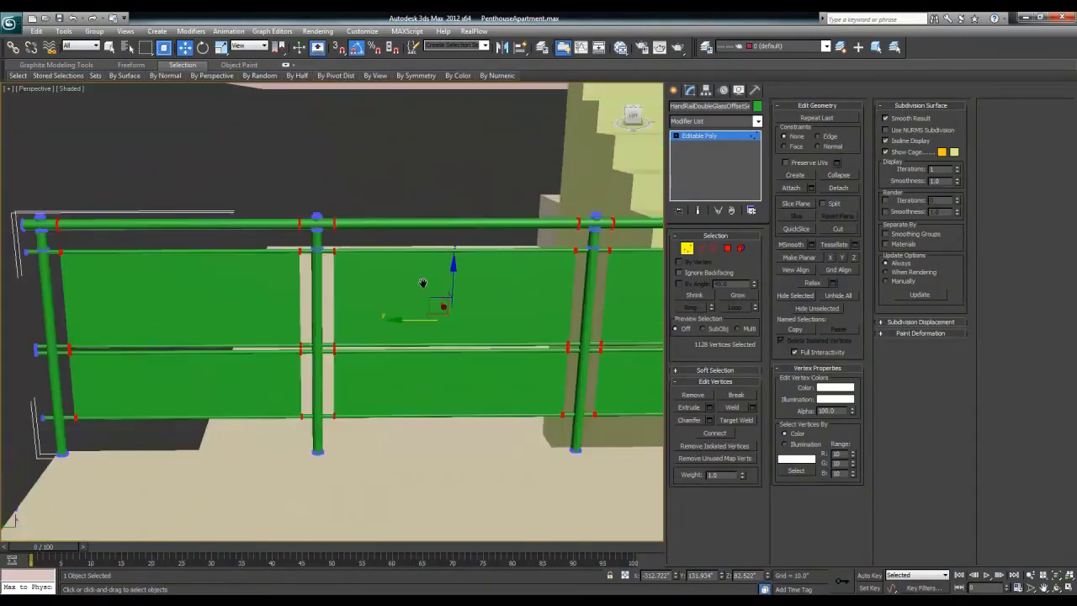
scroll(310, 229, "up", 2)
middle_click_drag(310, 229, 292, 229, "alt")
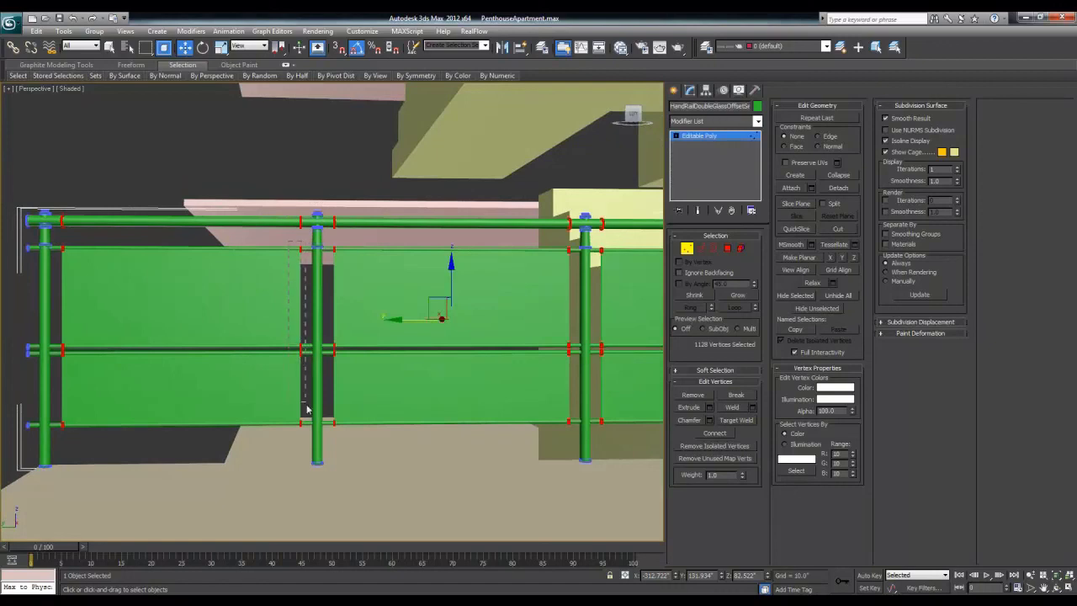
left_click_drag(290, 241, 307, 443)
left_click_drag(261, 342, 293, 346)
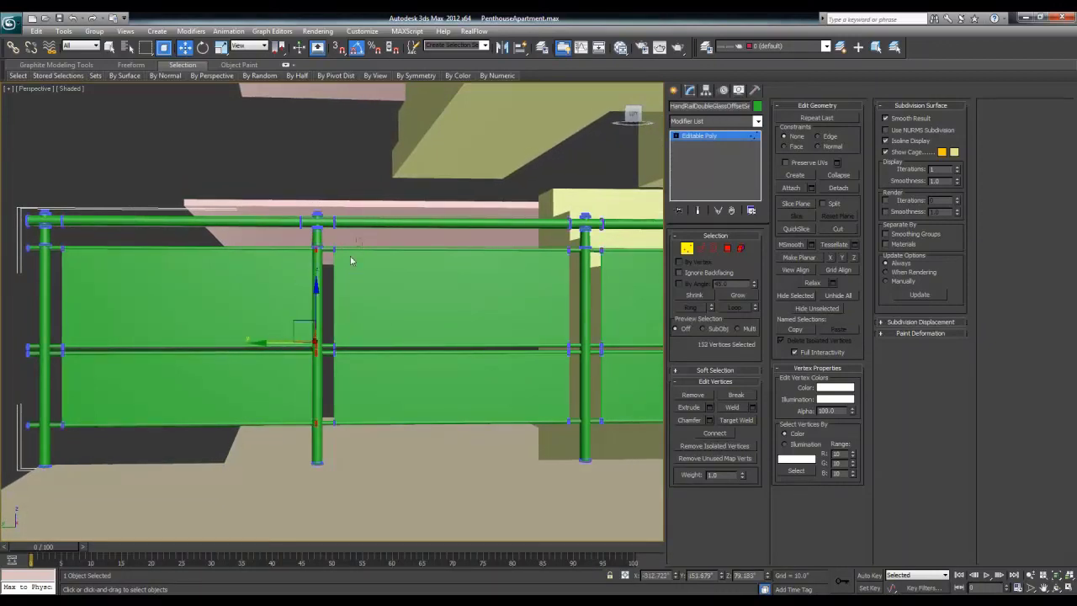
left_click_drag(330, 451, 330, 446)
left_click_drag(330, 344, 315, 345)
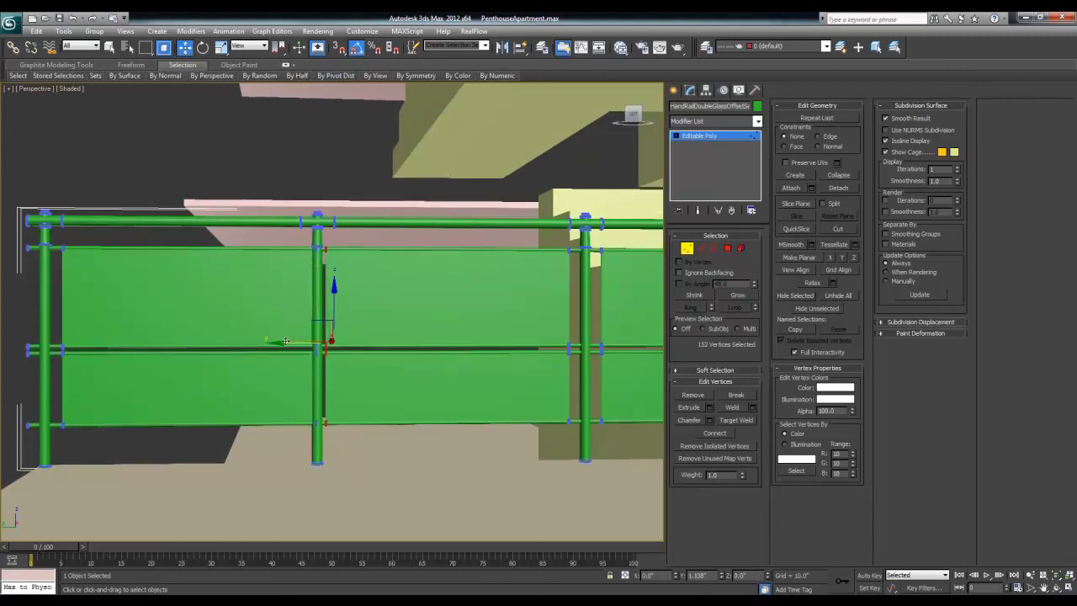
- Move both neighbouring panel edges along X onto the next post
middle_click_drag(455, 341, 337, 307)
left_click_drag(364, 229, 388, 303)
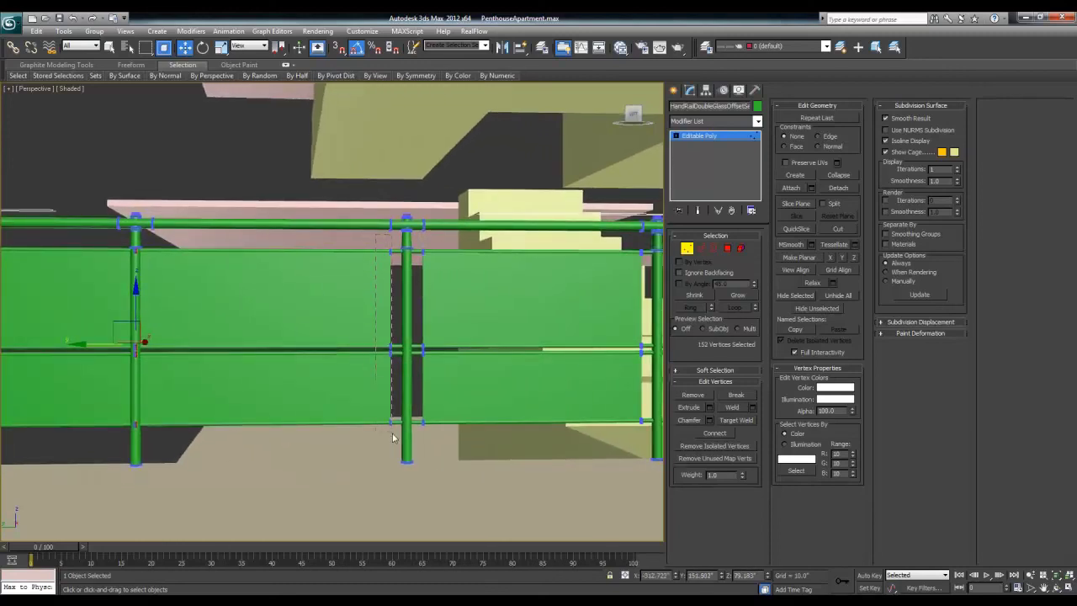
left_click_drag(392, 436, 393, 438)
left_click_drag(352, 342, 367, 342)
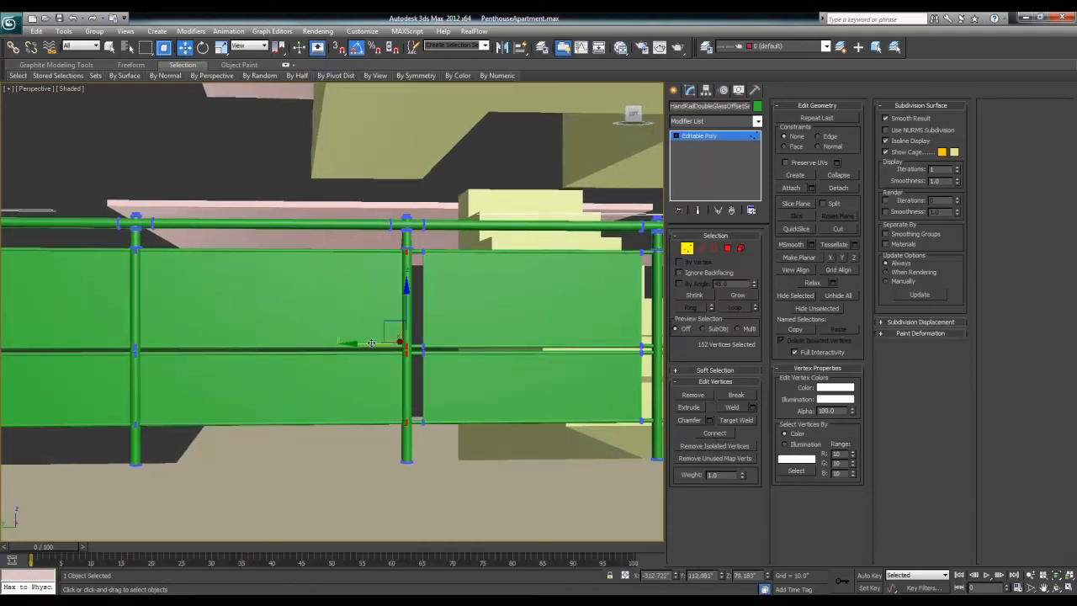
left_click_drag(419, 424, 418, 420)
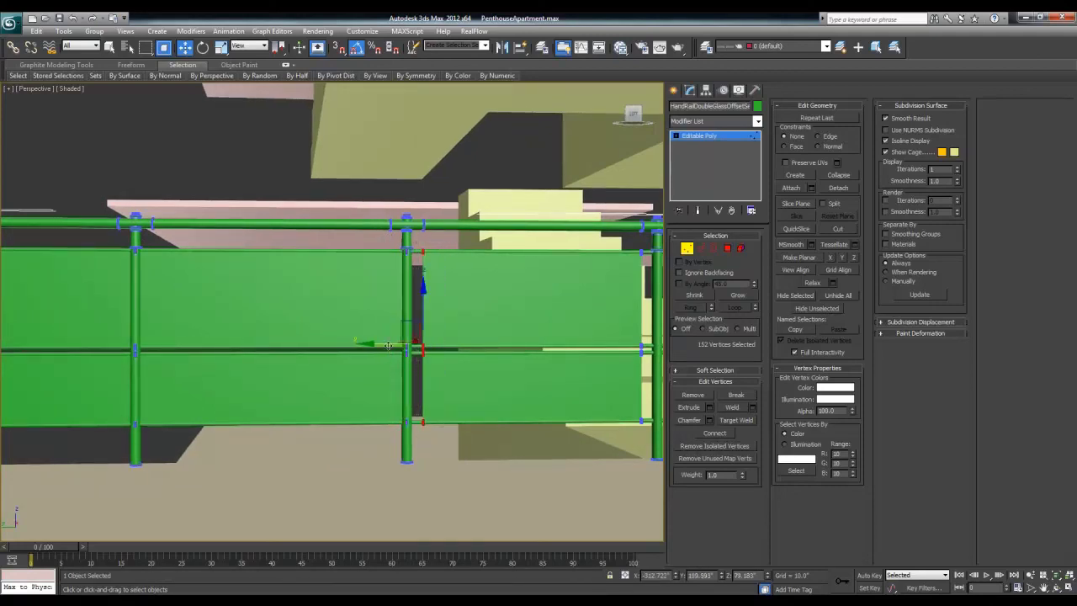
left_click_drag(387, 346, 369, 346)
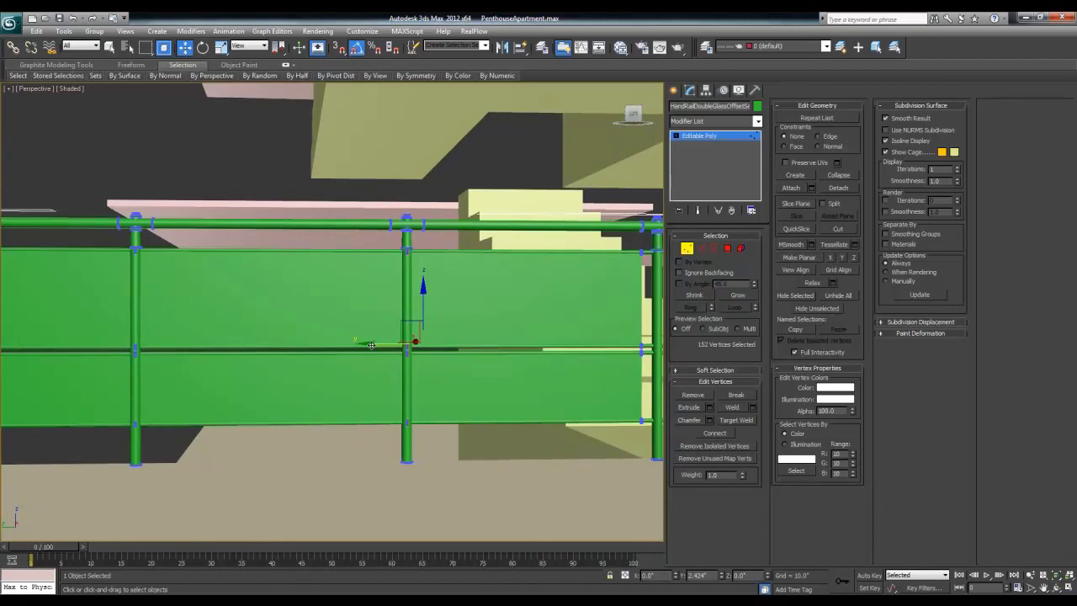
- Stretch the remaining panel edges, extending the last panel to meet the end post
key("z")
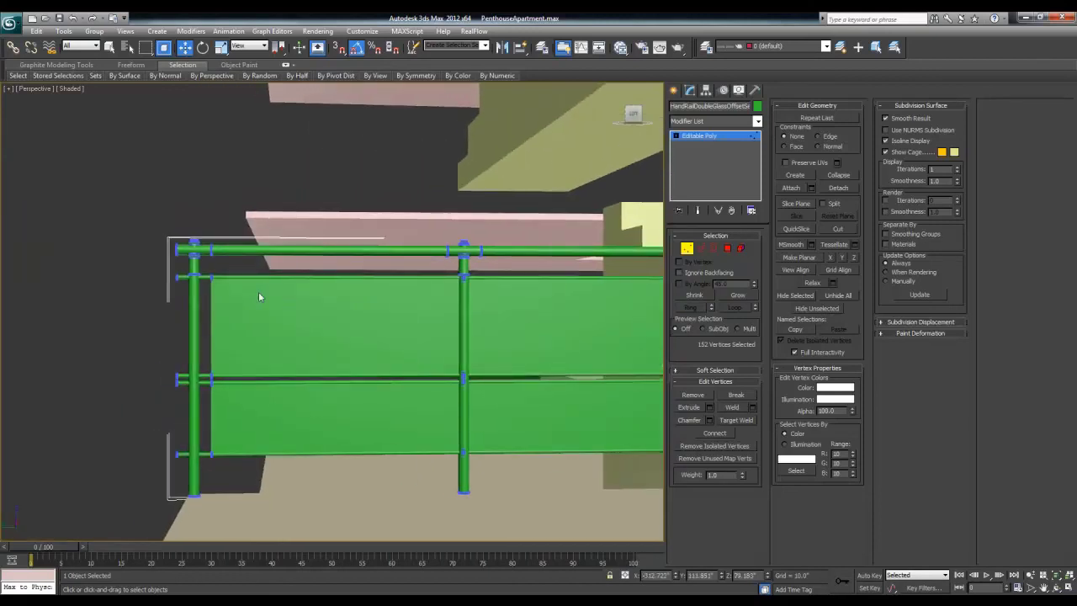
left_click_drag(202, 467, 202, 467)
left_click_drag(177, 372, 157, 368)
middle_click_drag(160, 367, 367, 254, "alt")
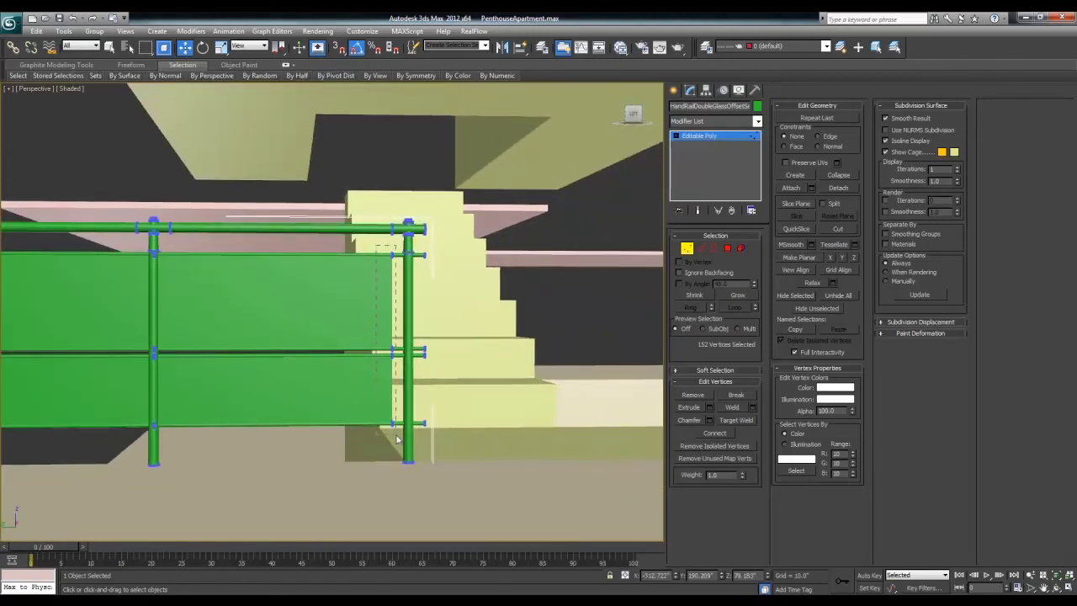
left_click_drag(396, 436, 396, 438)
left_click_drag(351, 345, 366, 345)
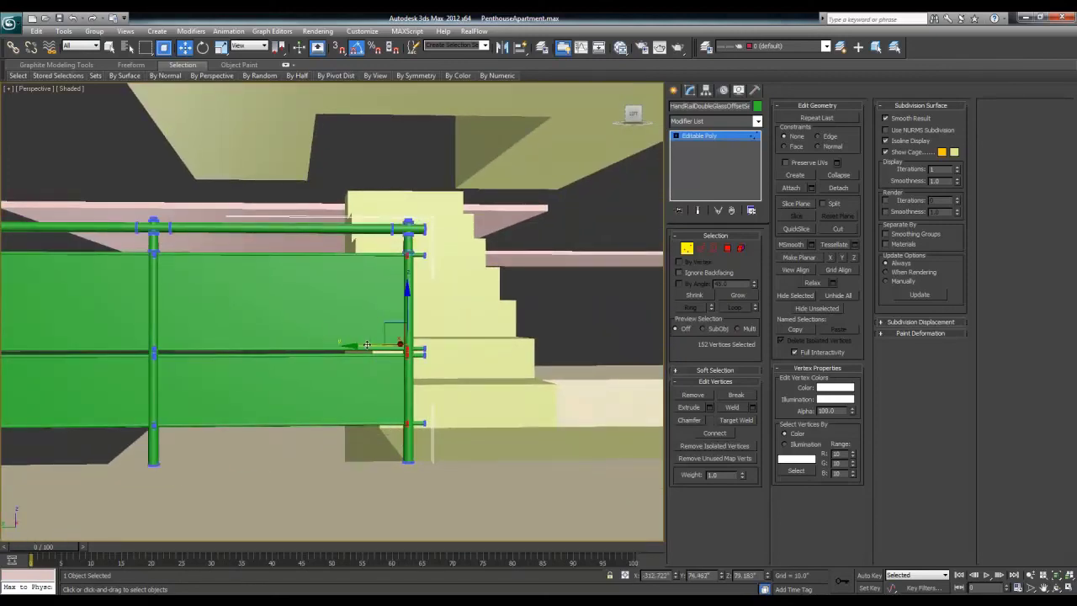
left_click(722, 137)
middle_click_drag(378, 337, 66, 318, "alt")
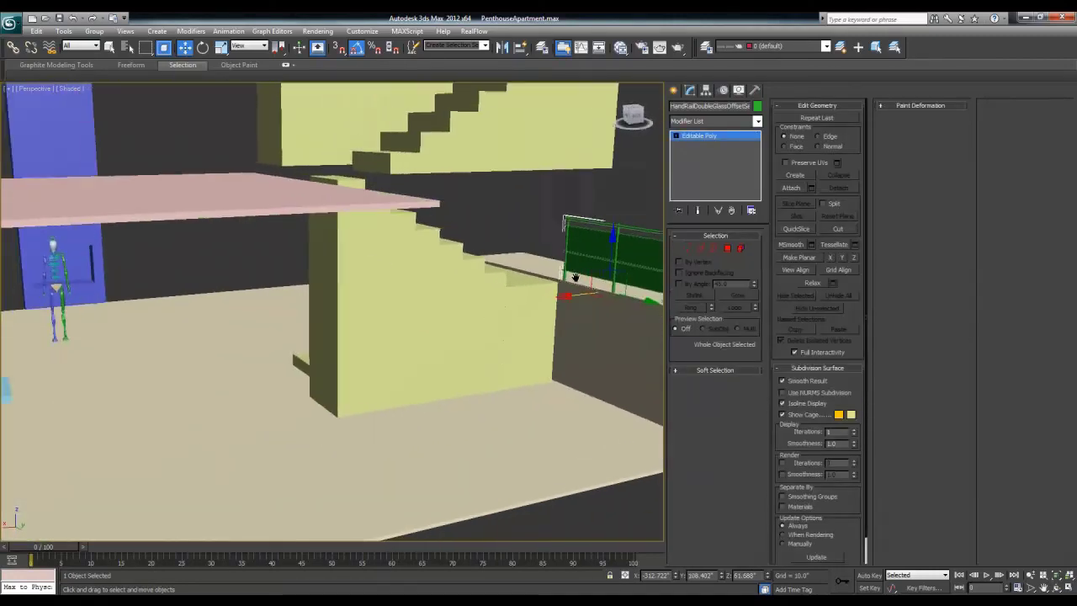
- Hide the green guide box with Hide Selection and orbit out to view the apartment
left_click(95, 323)
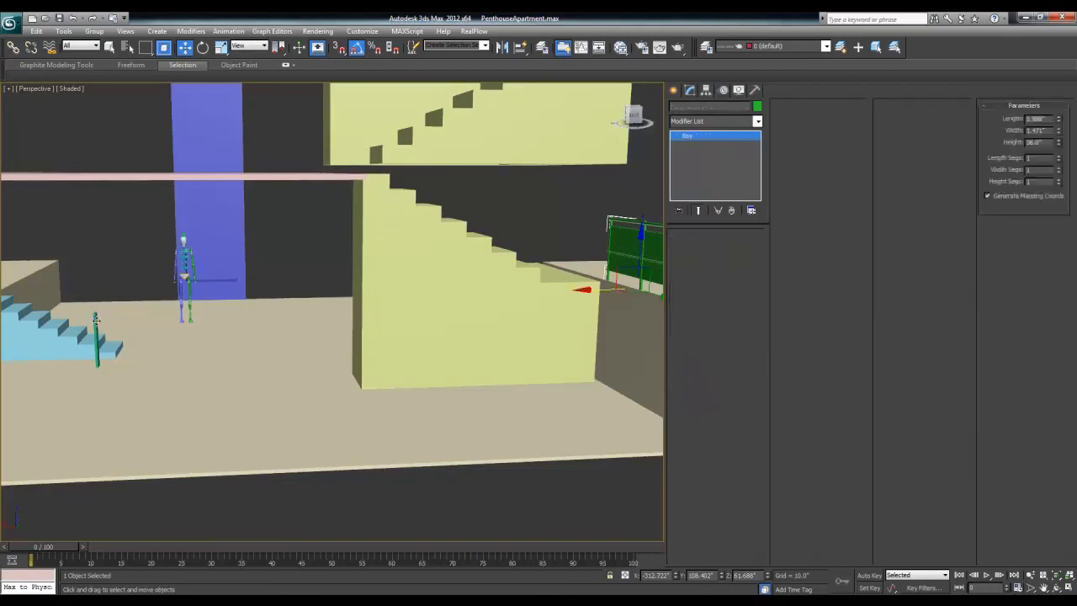
right_click(98, 320)
left_click(122, 286)
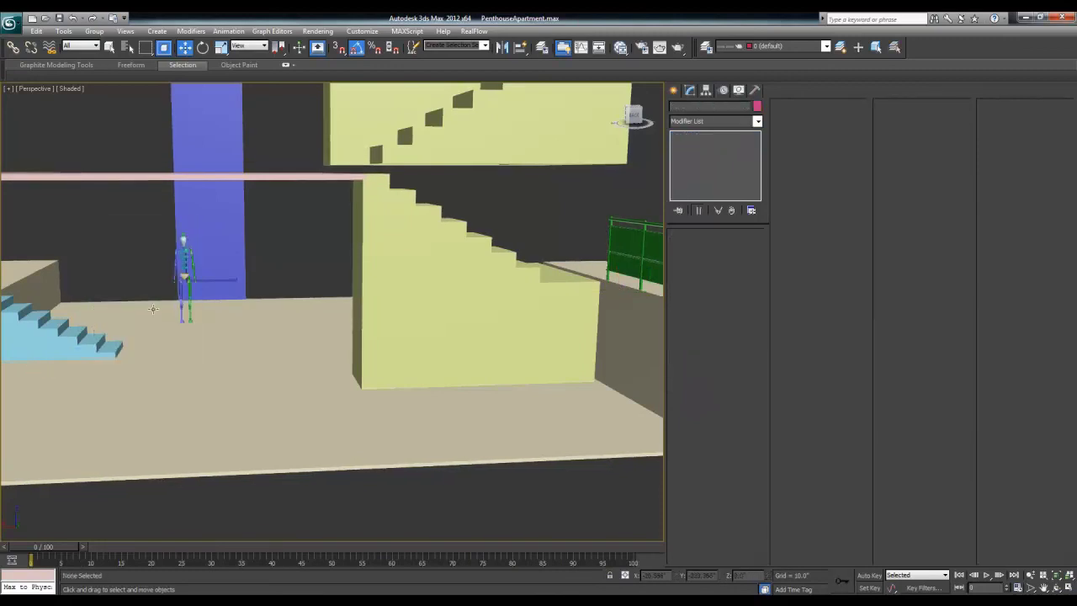
key("ctrl+z")
key("ctrl+y")
scroll(152, 309, "down", 5)
mouse_move(152, 309)
middle_mouse_down("alt")
mouse_move(300, 307)
mouse_move(152, 333)
mouse_move(464, 368)
mouse_move(434, 369)
mouse_move(430, 332)
mouse_move(390, 345)
mouse_move(529, 337)
mouse_move(505, 312)
middle_mouse_up("alt")
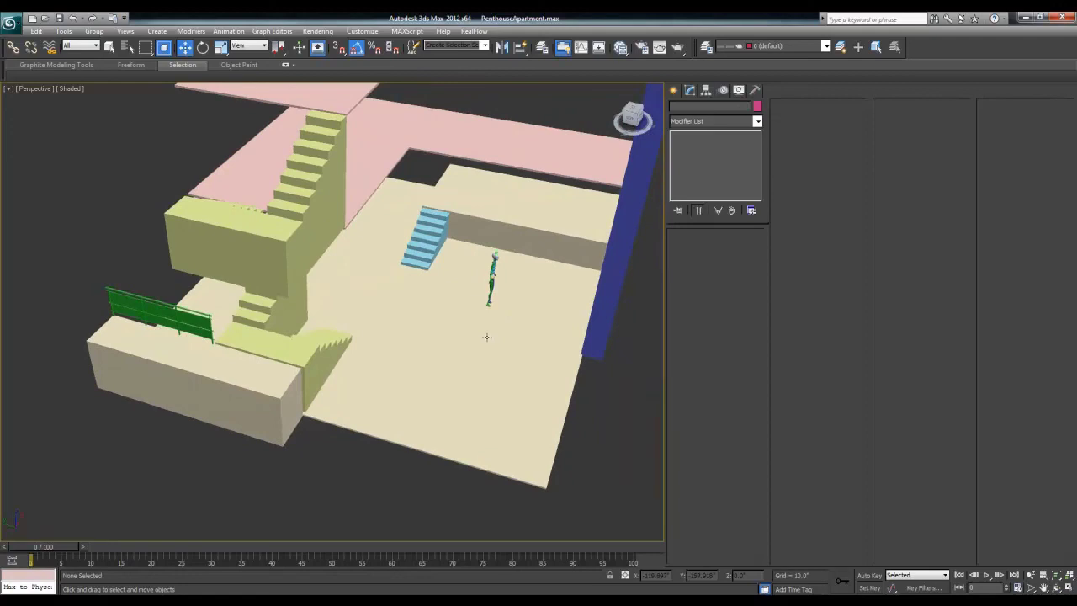